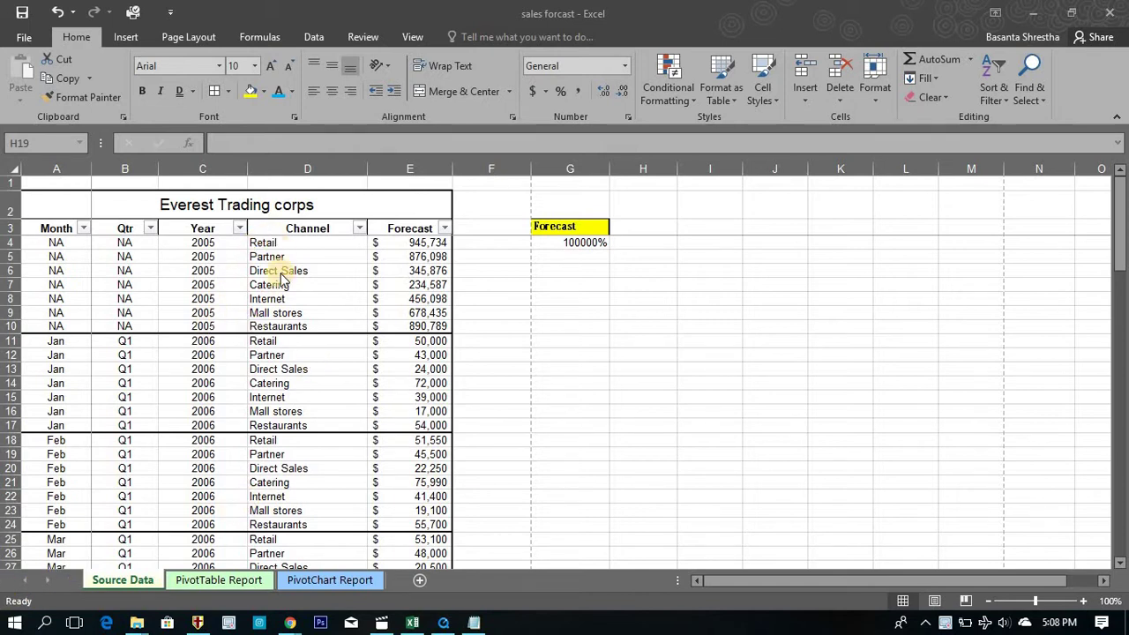
# Step: Type the label 'Excel Corporation' into empty cell G8
pyautogui.click(296, 208)
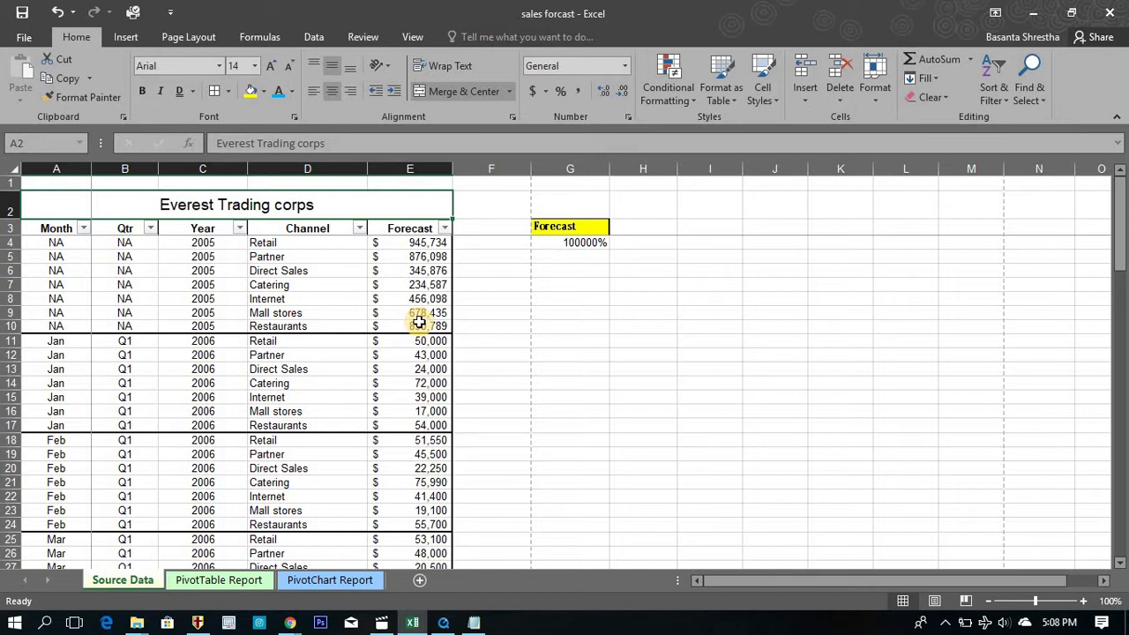
pyautogui.click(558, 227)
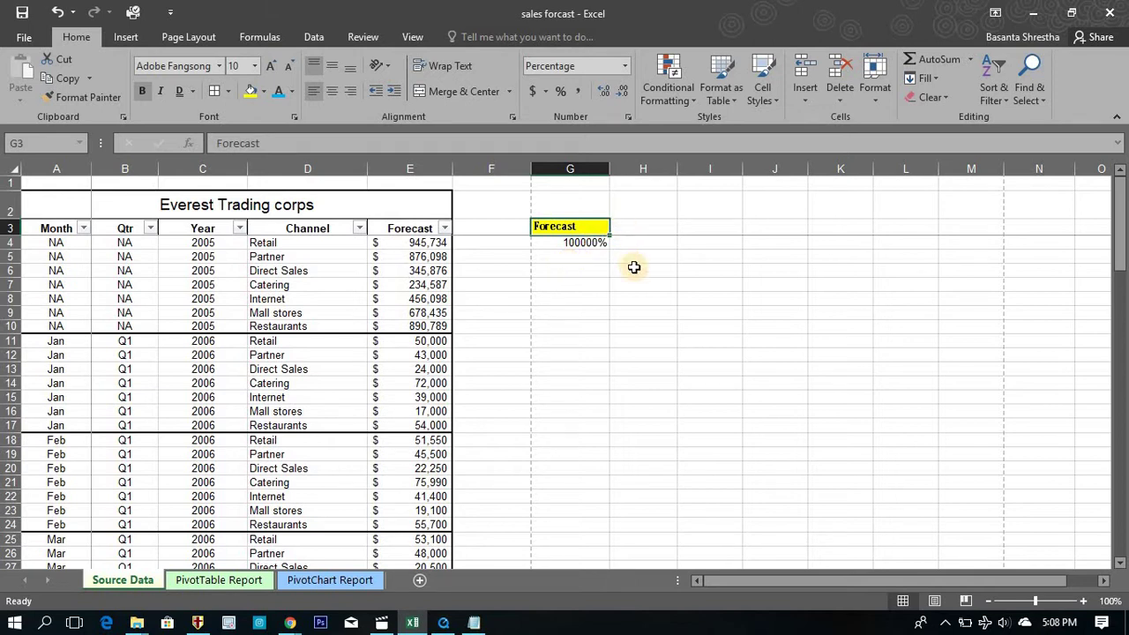
pyautogui.click(360, 316)
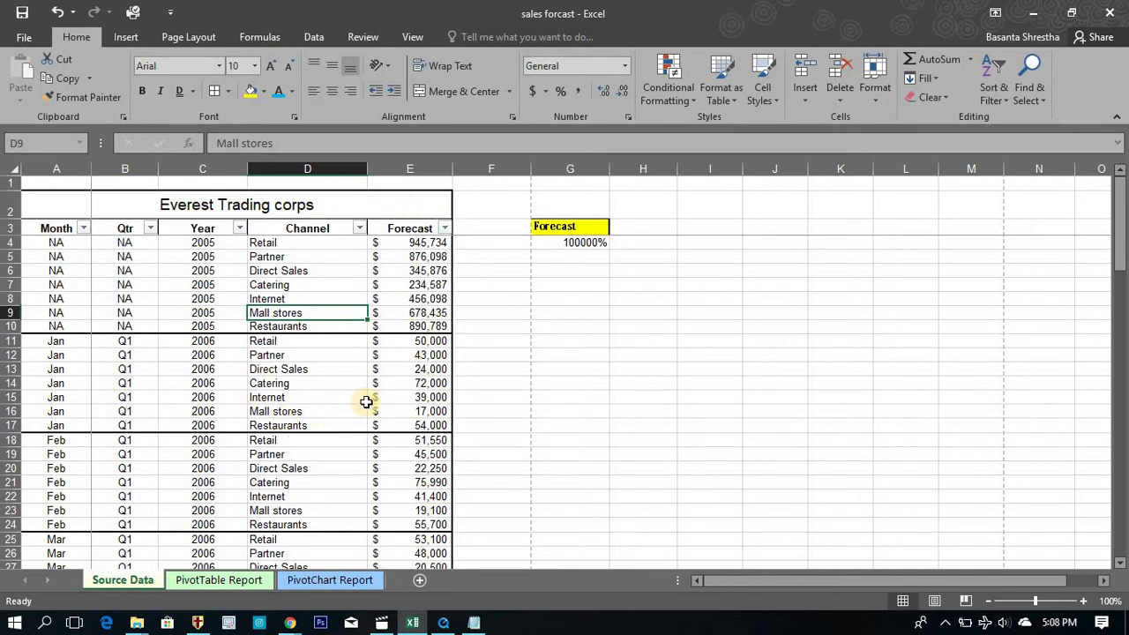
pyautogui.click(299, 381)
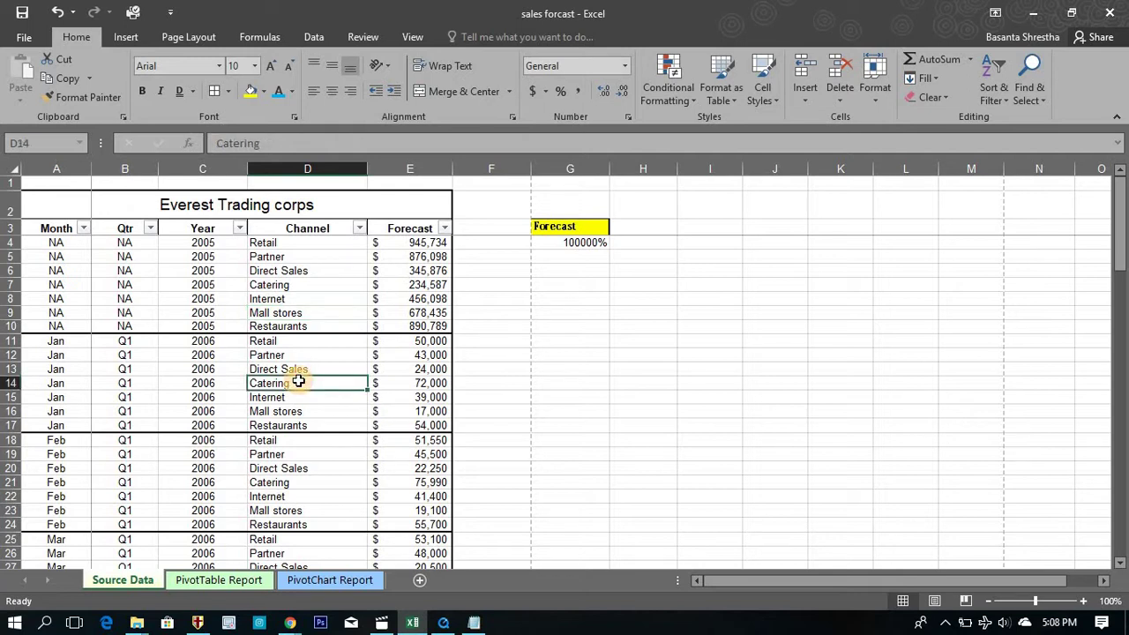
pyautogui.click(297, 282)
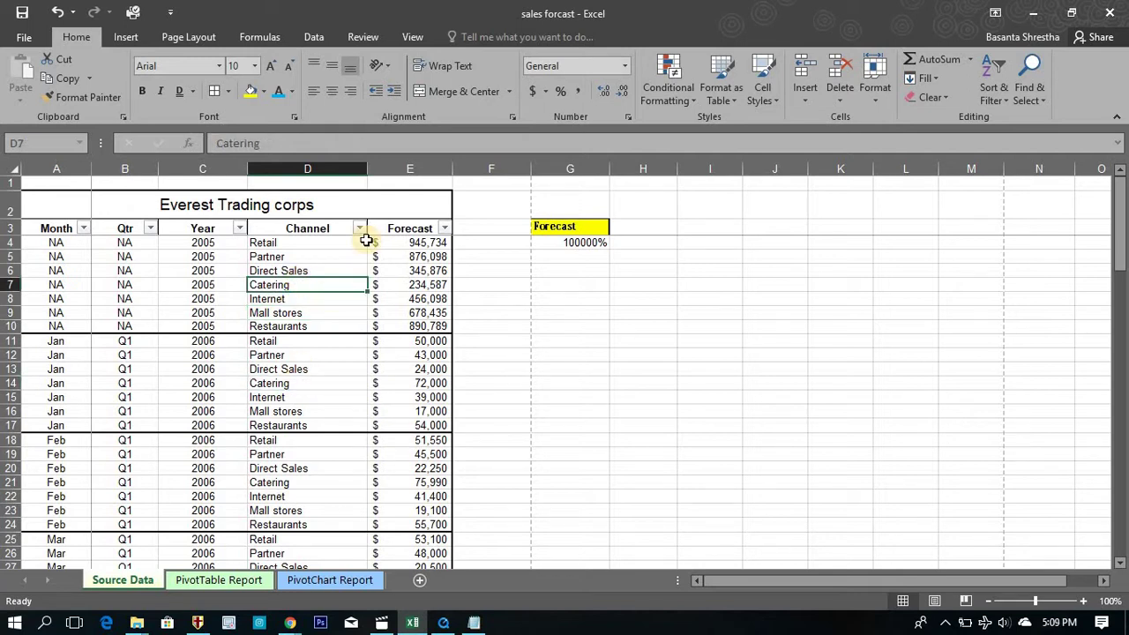
pyautogui.click(391, 196)
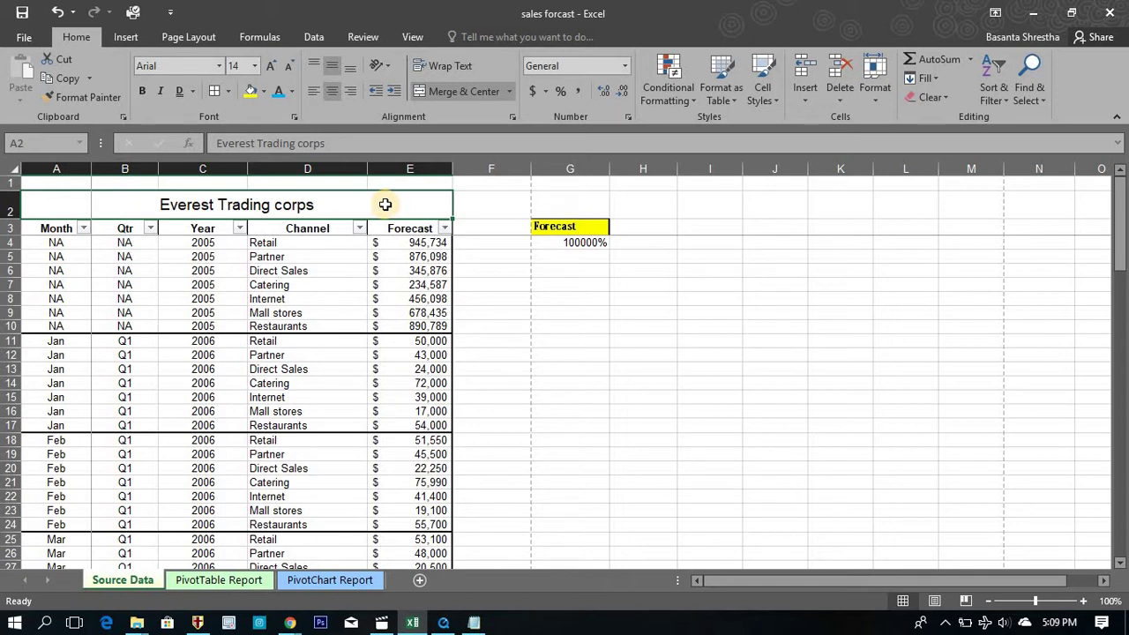
pyautogui.click(565, 292)
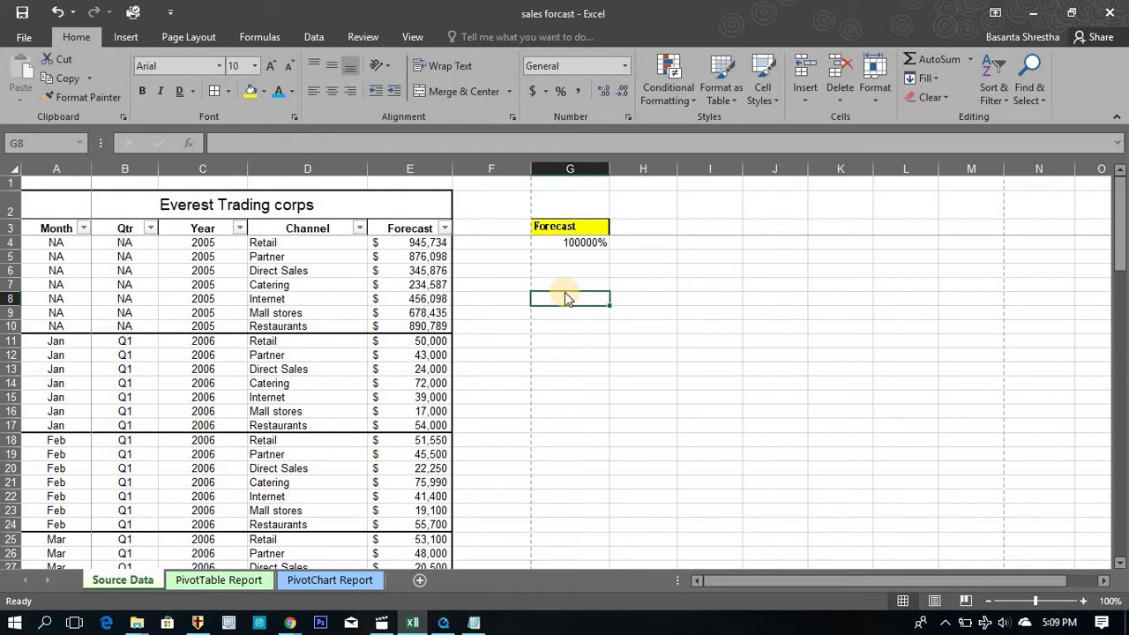
pyautogui.write('el')
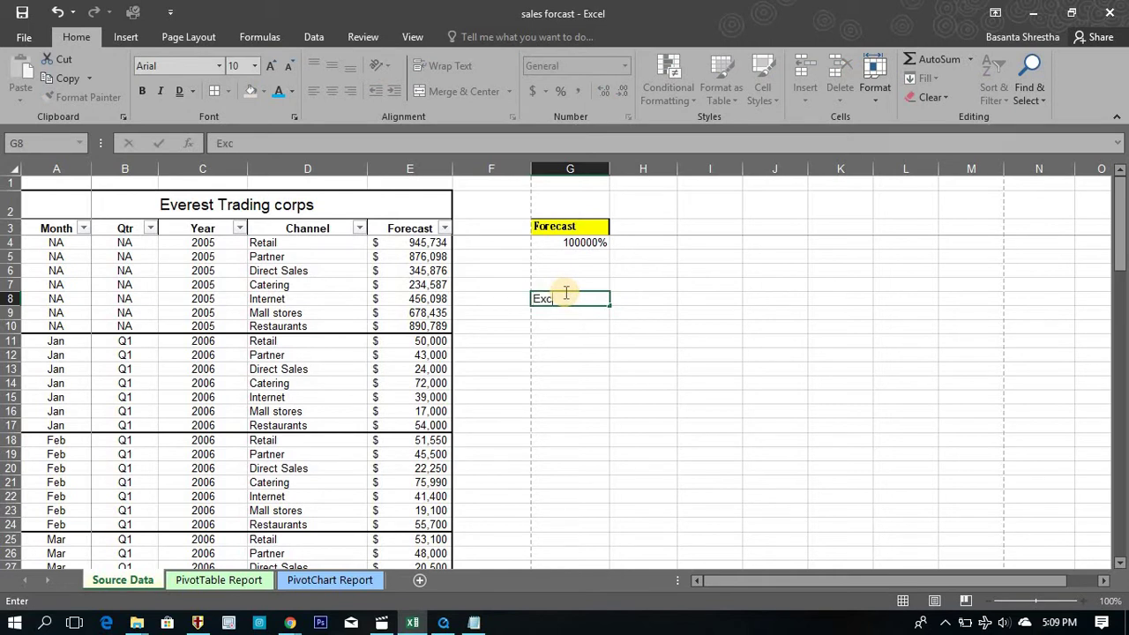
pyautogui.write(' Corporation')
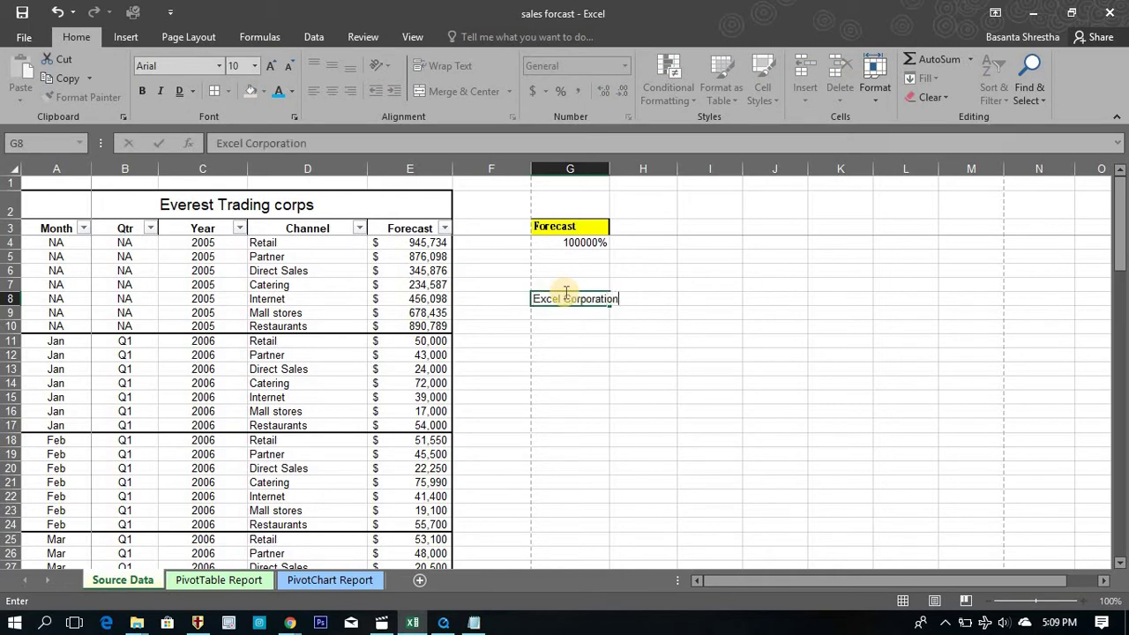
pyautogui.press('Return')
# Step: Select G8 through J8 and Merge & Center the label across them
pyautogui.click(564, 300)
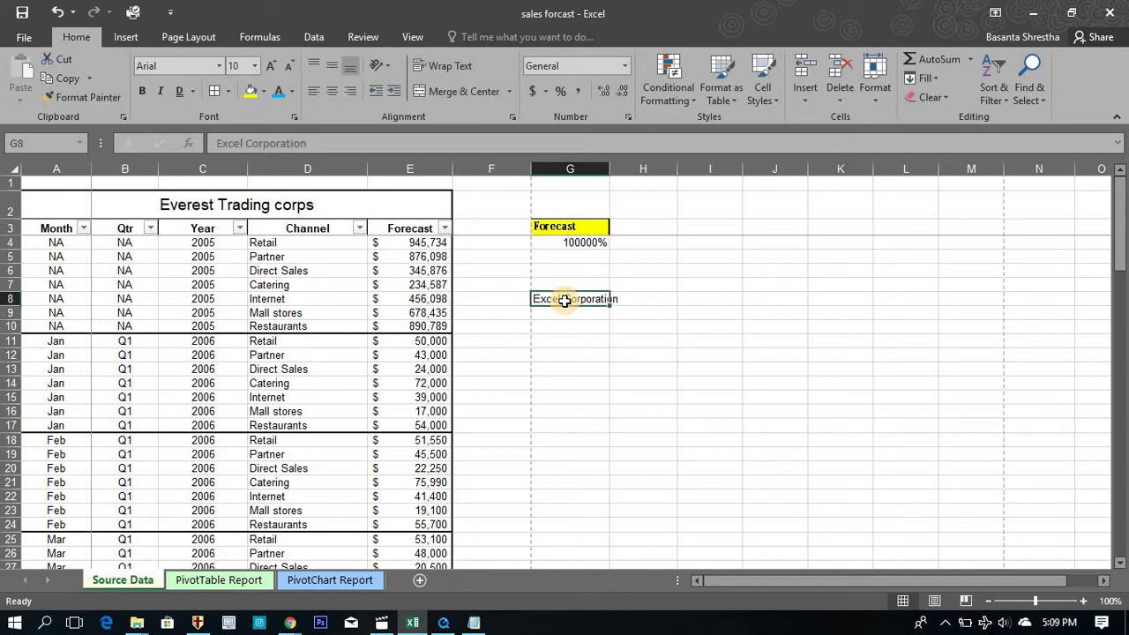
pyautogui.hotkey('shift', 'Right')
pyautogui.hotkey('shift', 'Right')
pyautogui.hotkey('shift', 'Right')
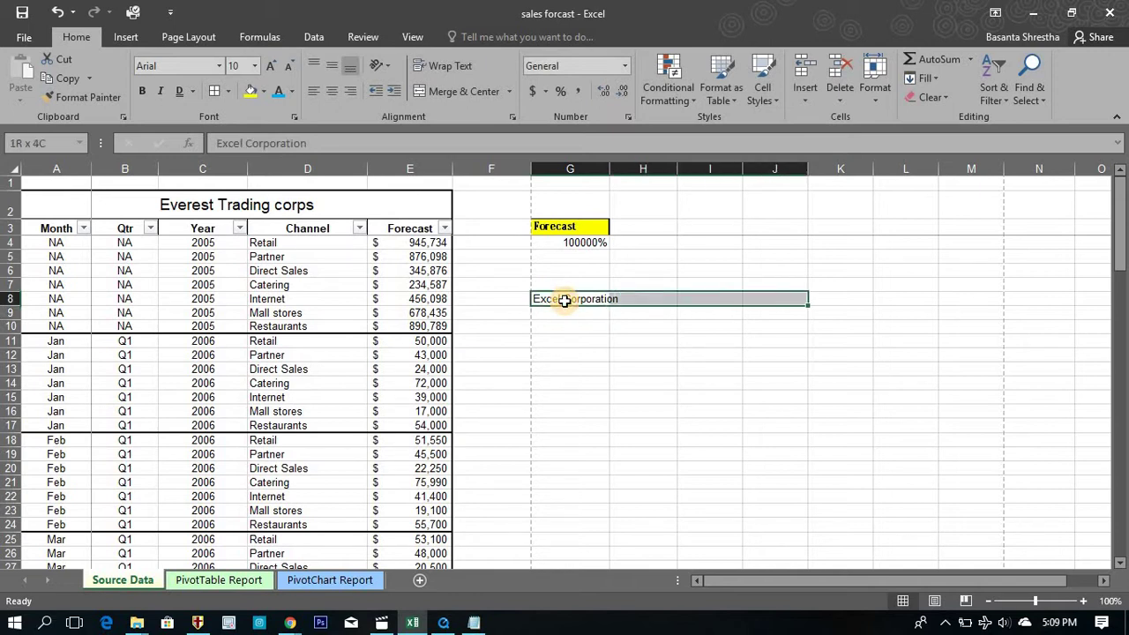
pyautogui.click(564, 300)
pyautogui.hotkey('shift', 'Right')
pyautogui.hotkey('shift', 'Right')
pyautogui.hotkey('shift', 'Right')
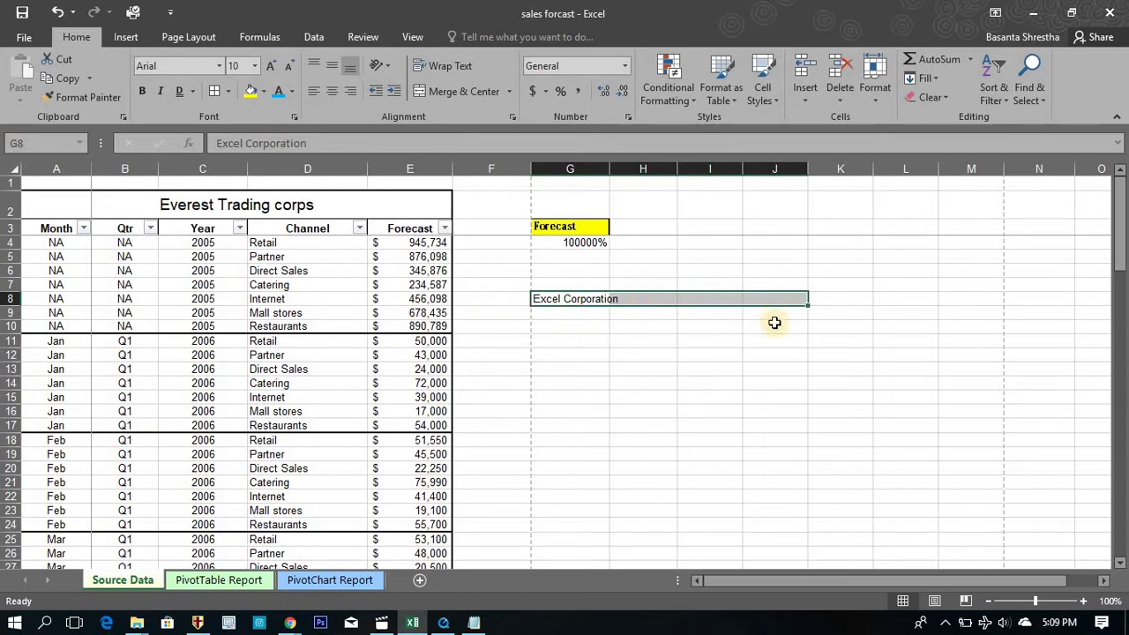
pyautogui.click(591, 300)
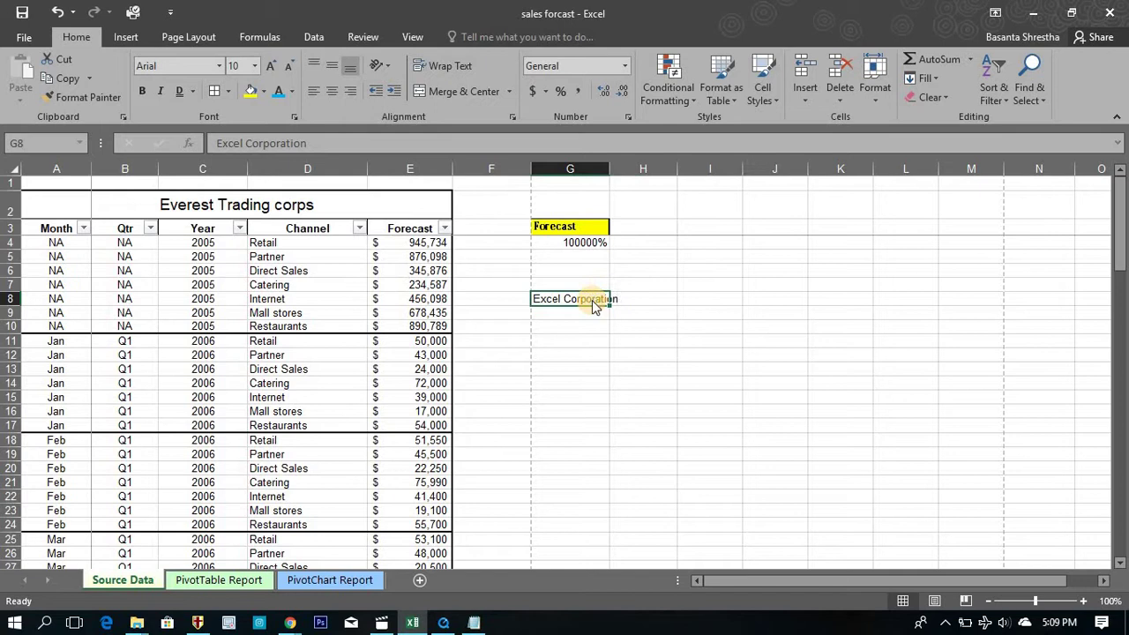
pyautogui.hotkey('shift', 'Right')
pyautogui.hotkey('shift', 'Right')
pyautogui.hotkey('shift', 'Right')
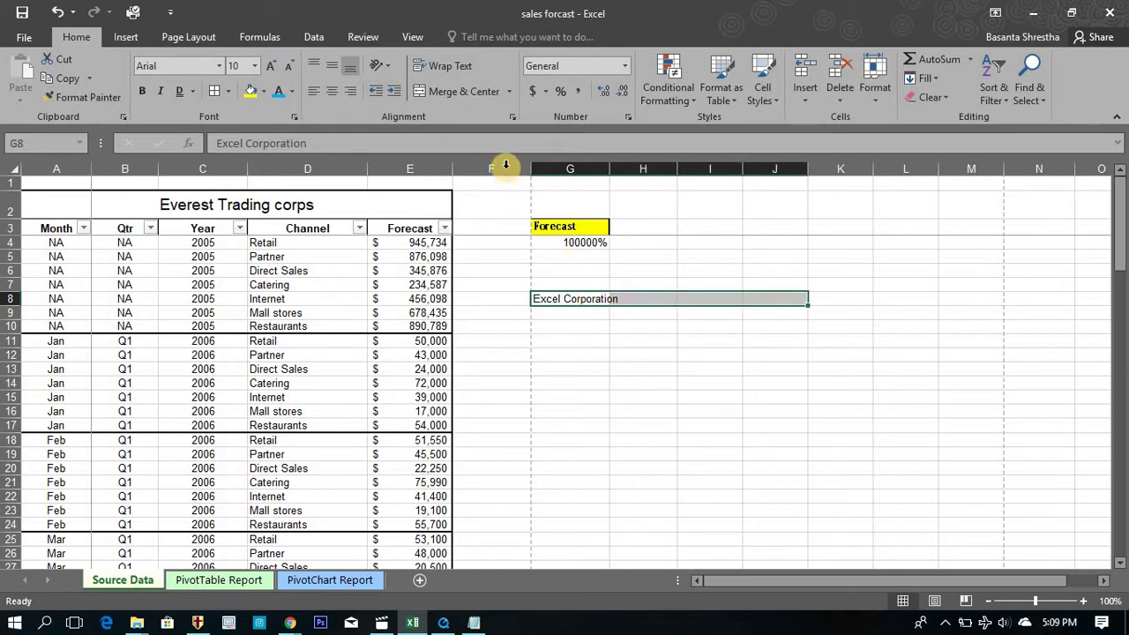
pyautogui.click(474, 92)
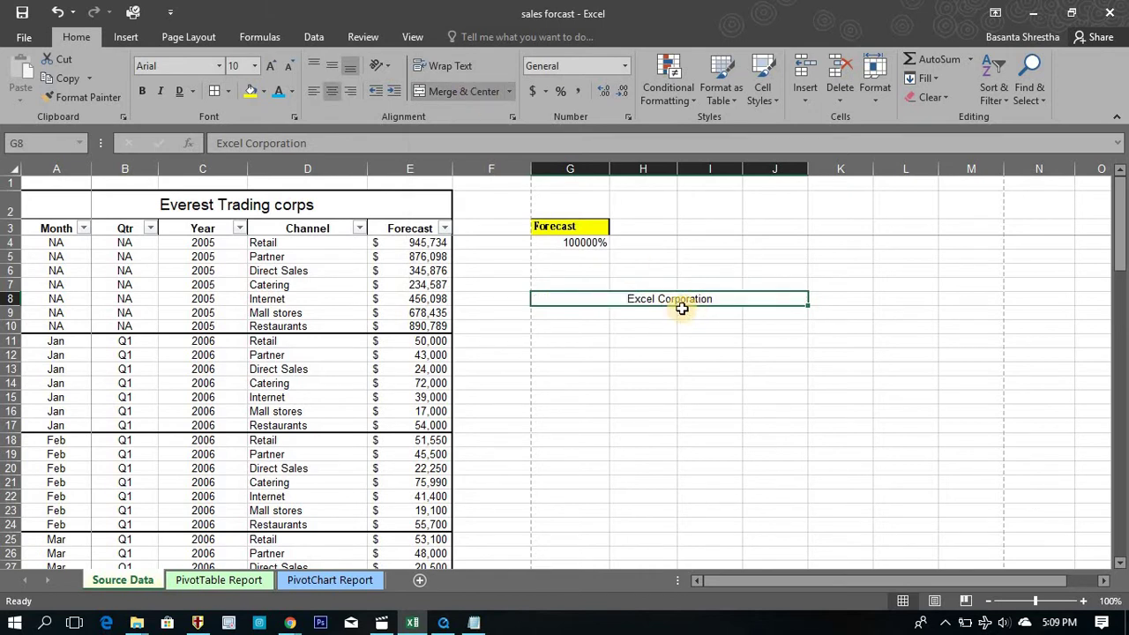
# Step: Drag row 8's border down to make the label row much taller
pyautogui.click(87, 208)
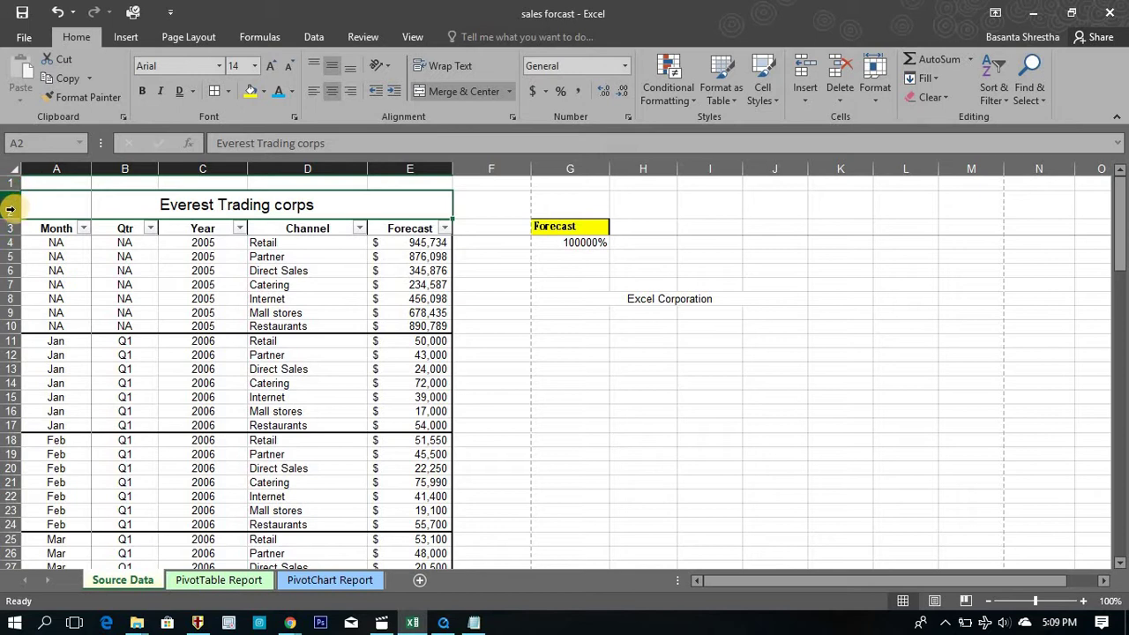
pyautogui.click(605, 300)
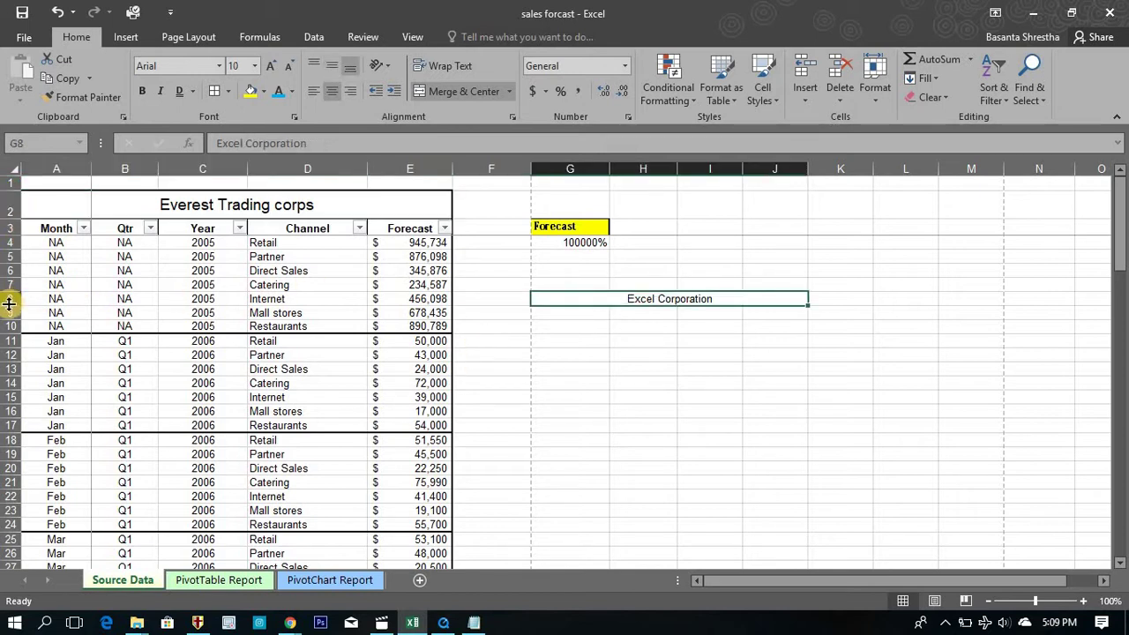
pyautogui.moveTo(9, 304); pyautogui.dragTo(10, 340)
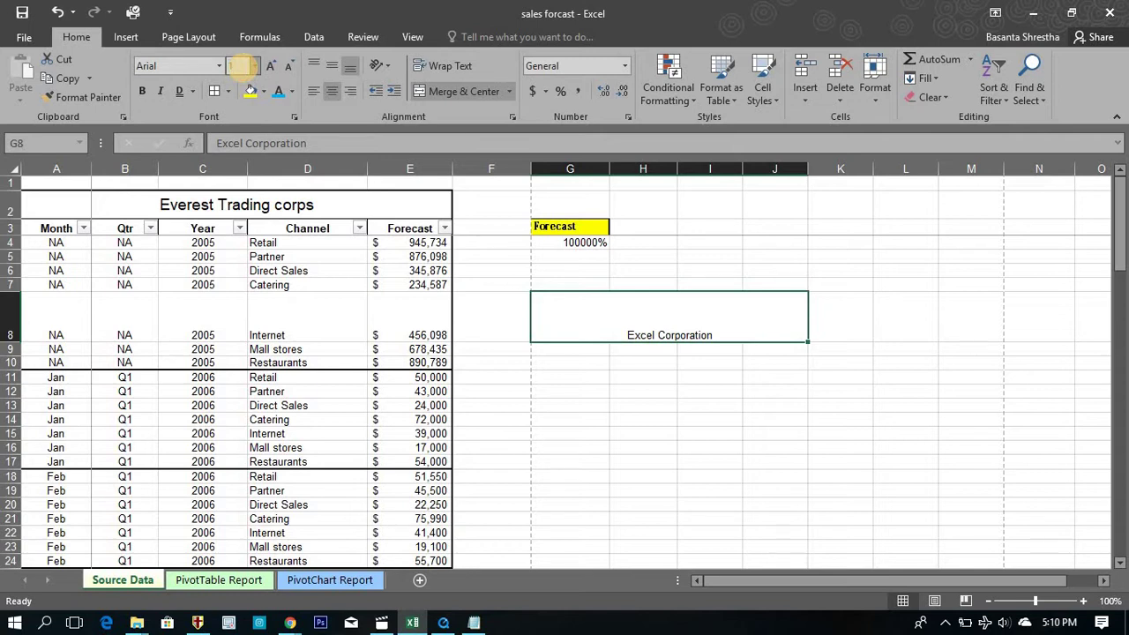
# Step: Set the Excel Corporation label's font size to 16
pyautogui.write('16')
pyautogui.press('Return')
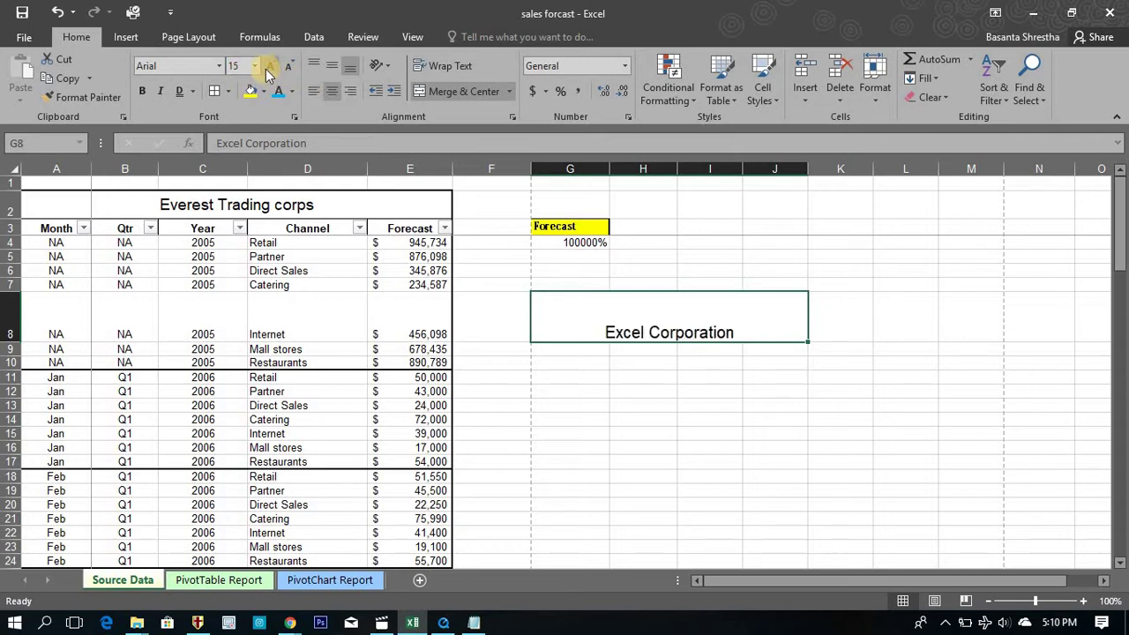
pyautogui.click(269, 67)
pyautogui.click(269, 67)
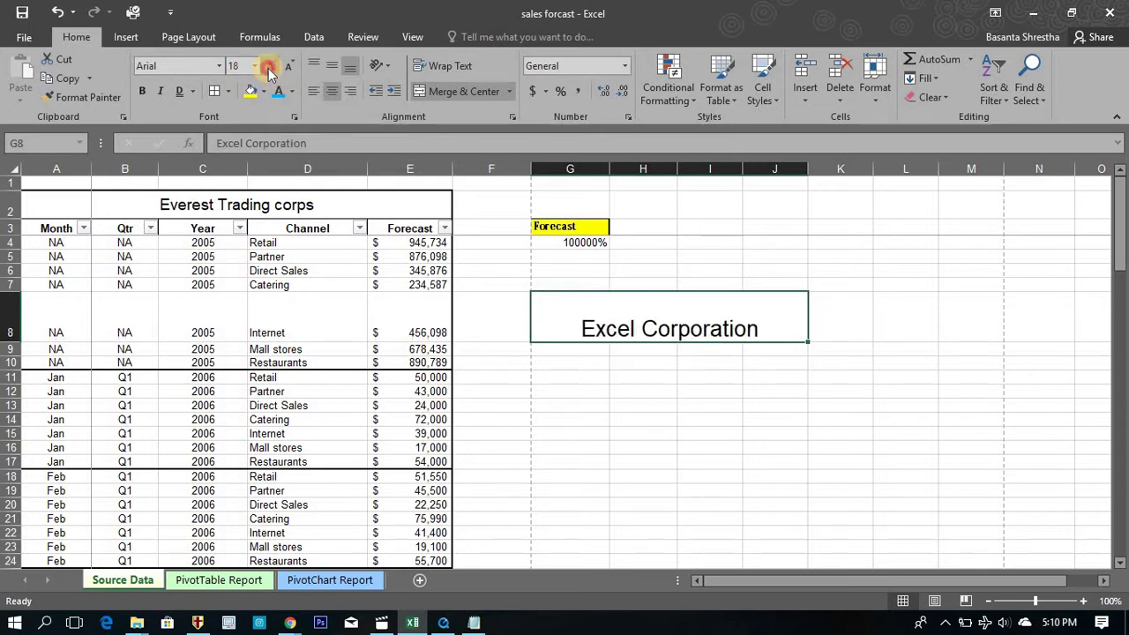
pyautogui.click(269, 67)
pyautogui.click(269, 67)
pyautogui.click(292, 68)
pyautogui.click(292, 67)
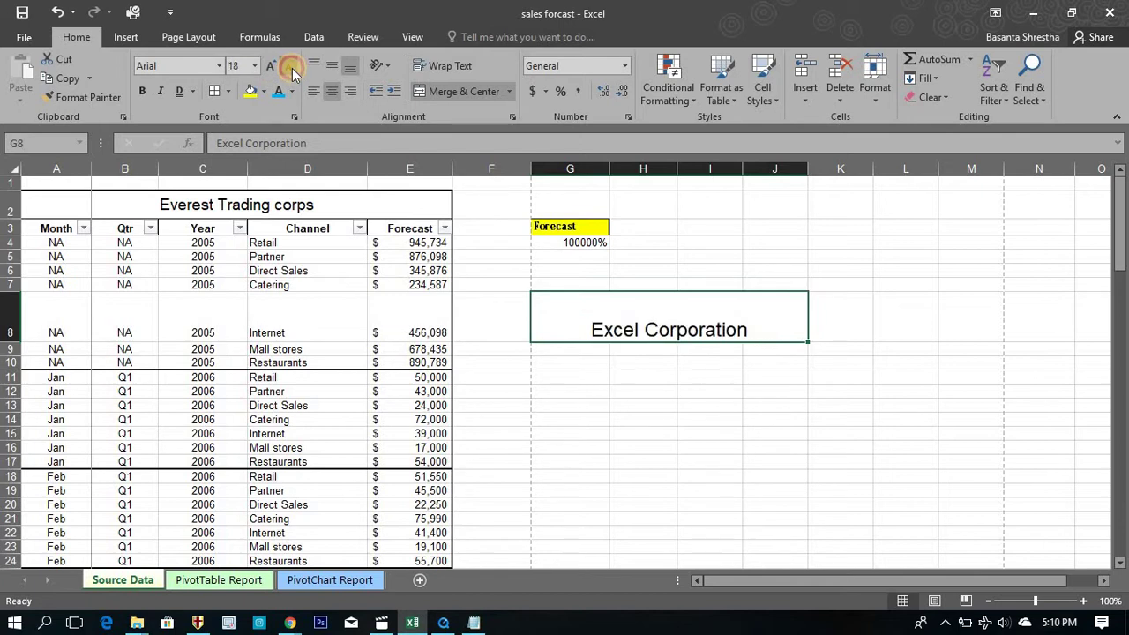
pyautogui.click(292, 68)
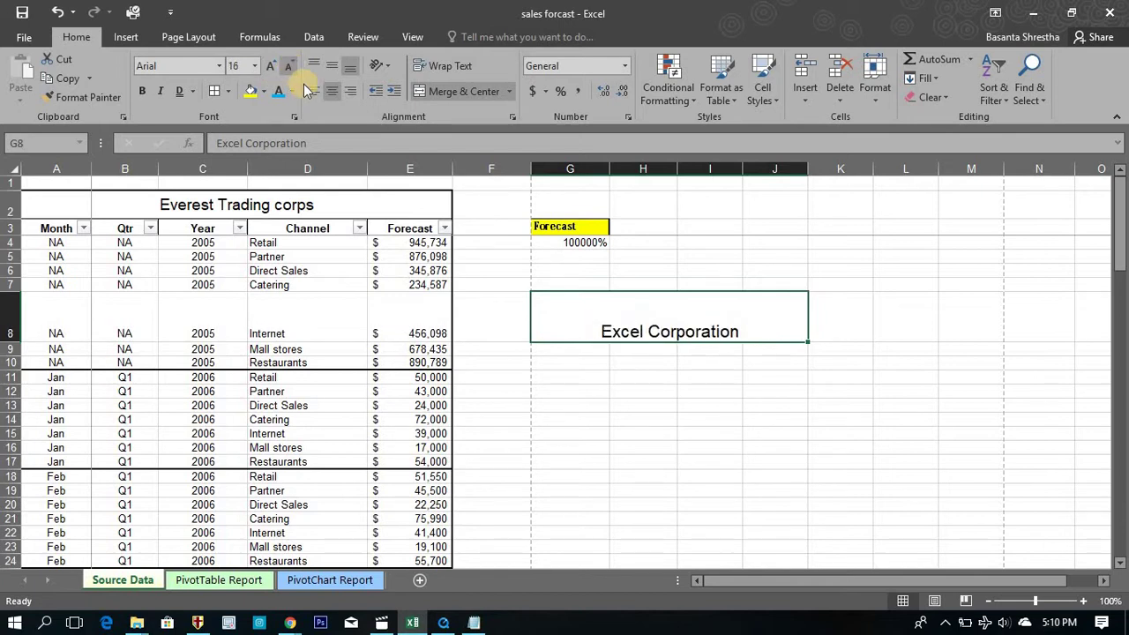
# Step: Make the label bold and italic with a double underline
pyautogui.click(138, 93)
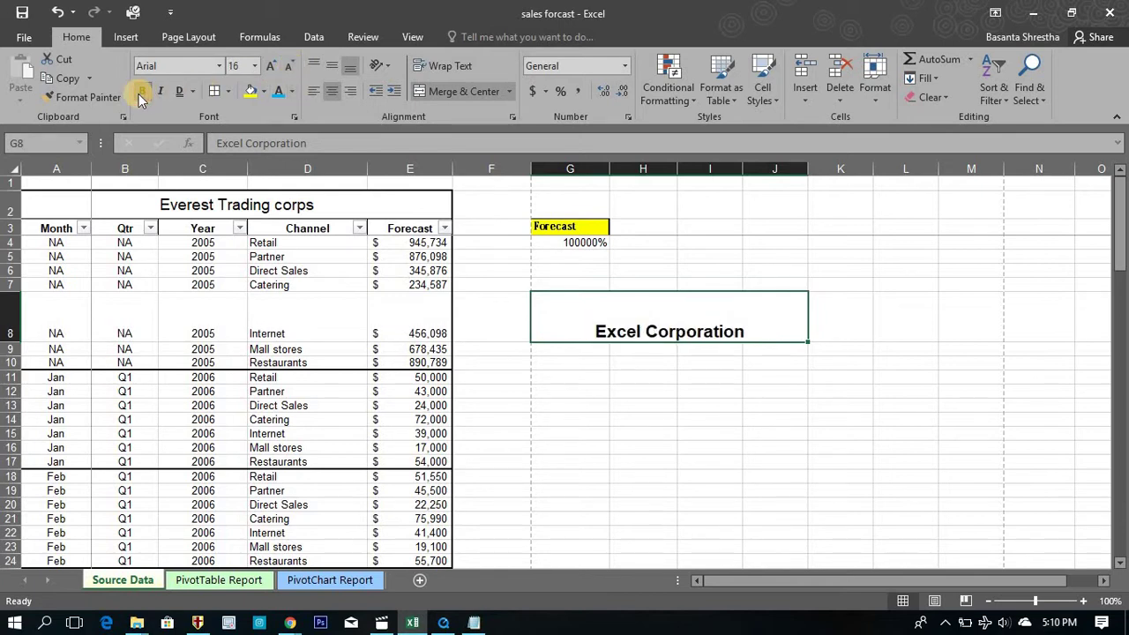
pyautogui.click(165, 90)
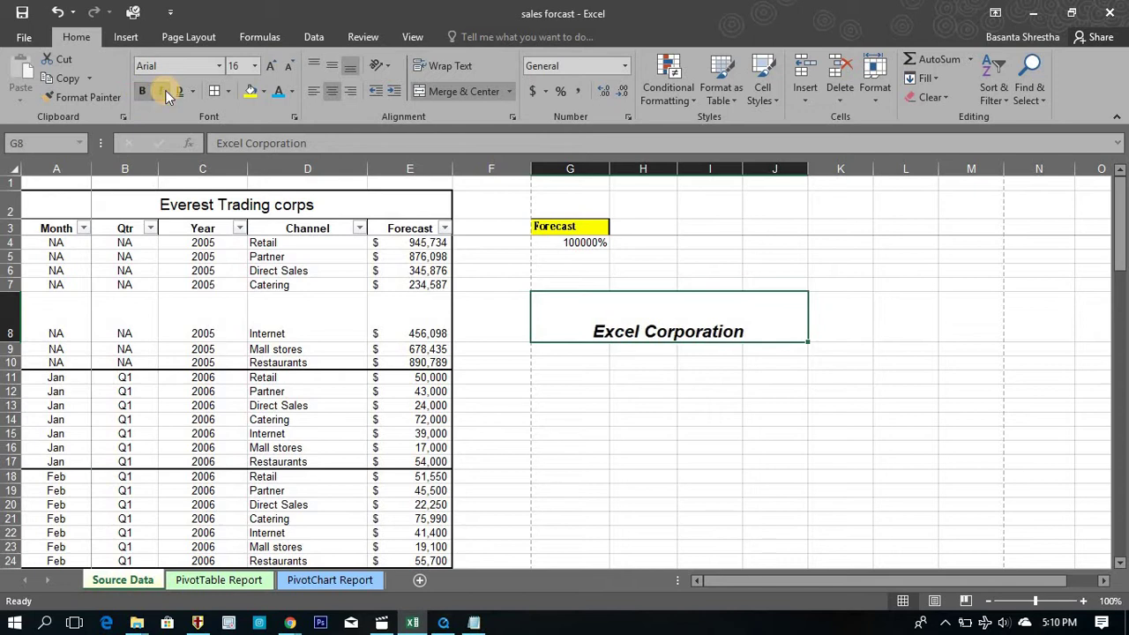
pyautogui.click(182, 92)
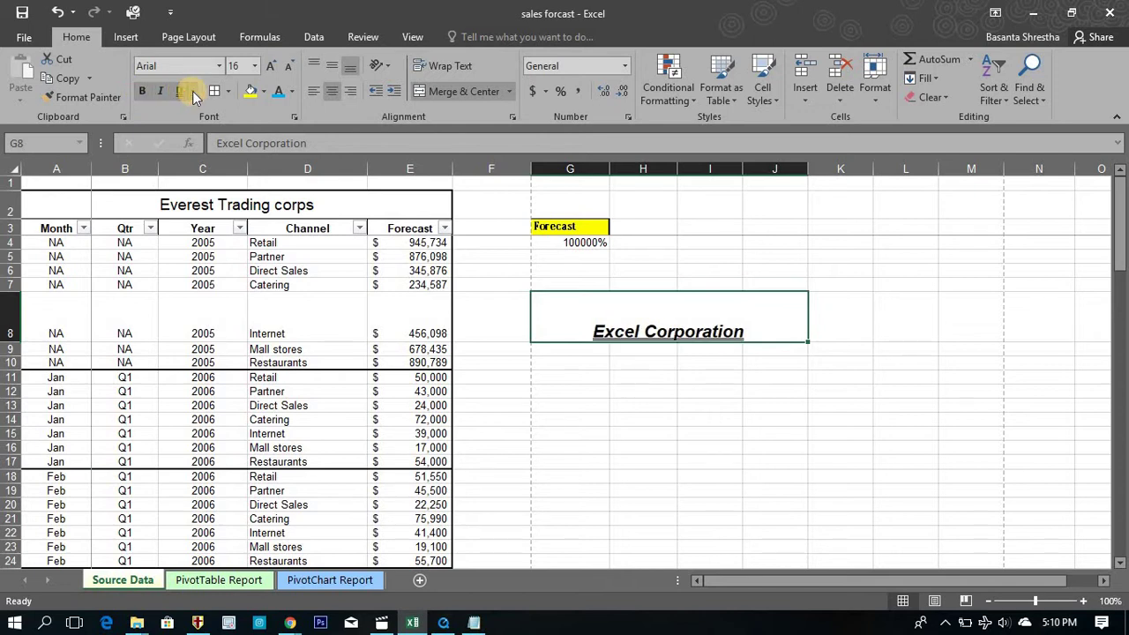
pyautogui.click(192, 91)
pyautogui.click(221, 126)
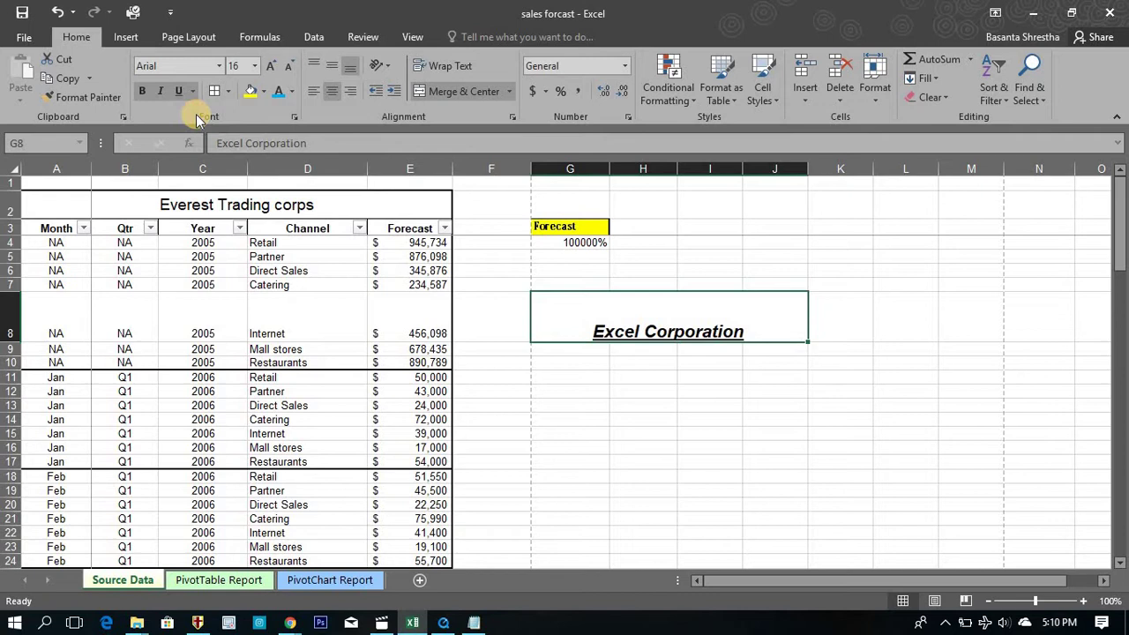
pyautogui.click(498, 363)
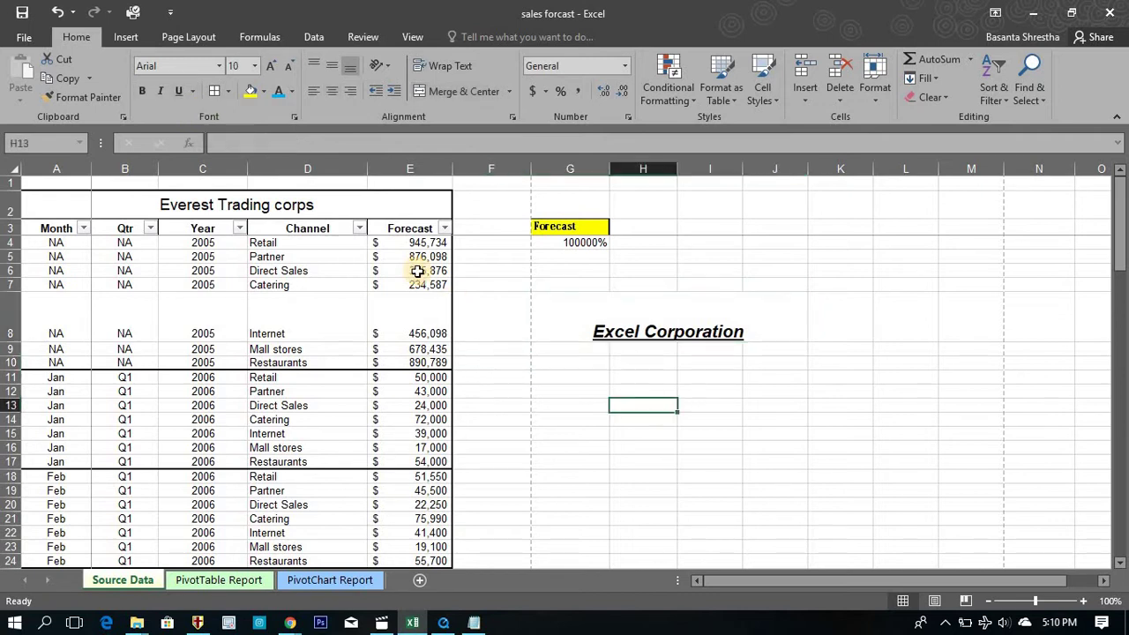
# Step: Give the merged Excel Corporation title cell an outside border
pyautogui.click(377, 214)
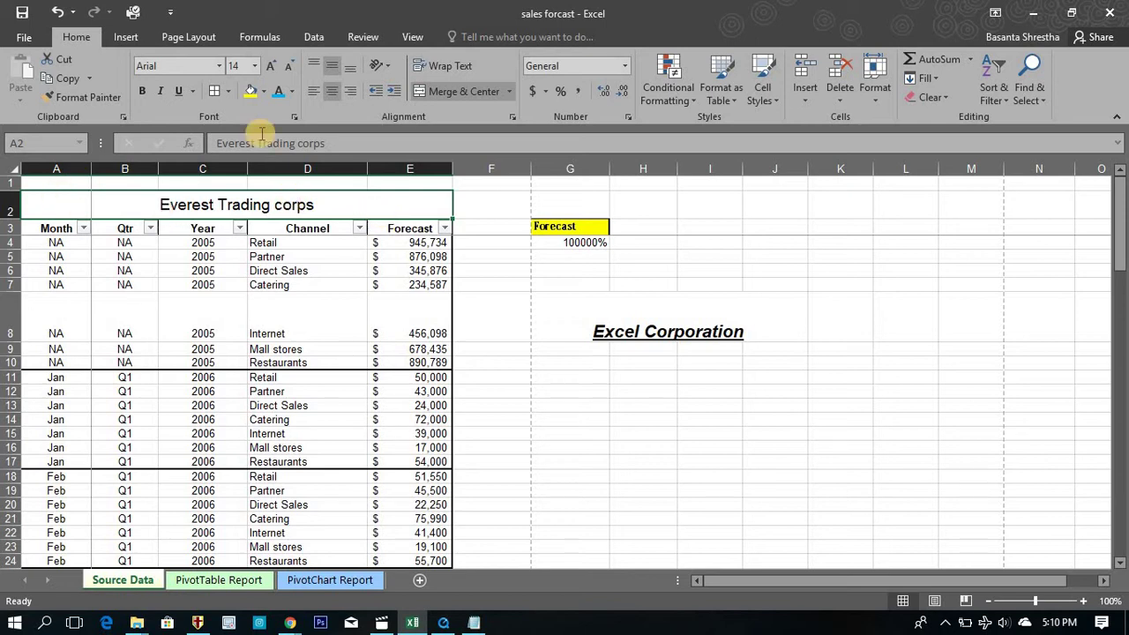
pyautogui.click(615, 326)
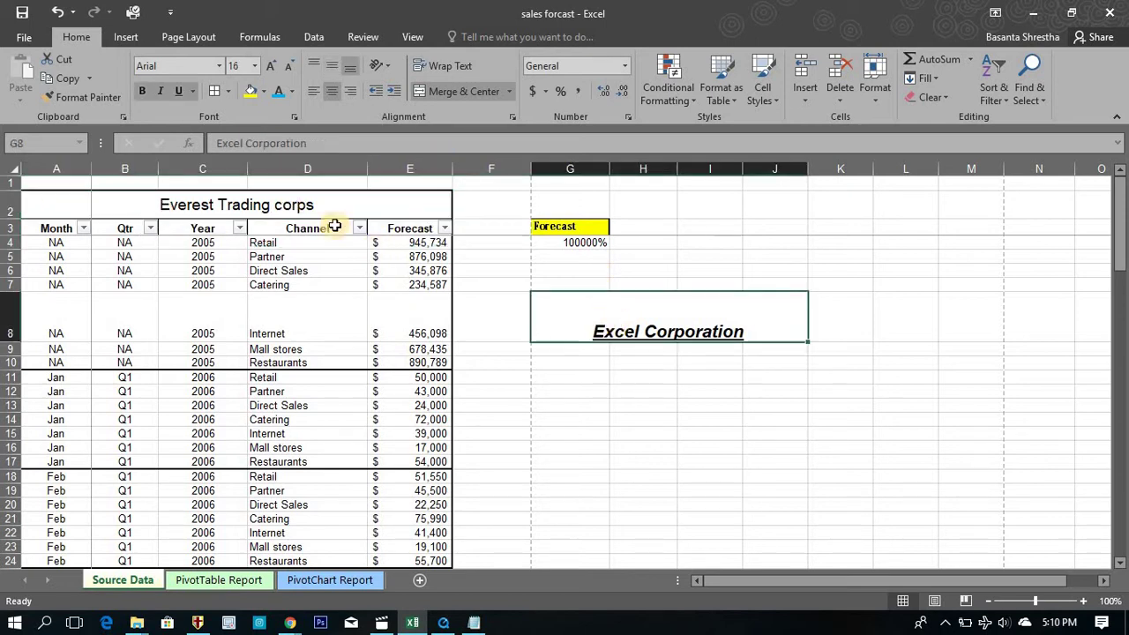
pyautogui.click(229, 92)
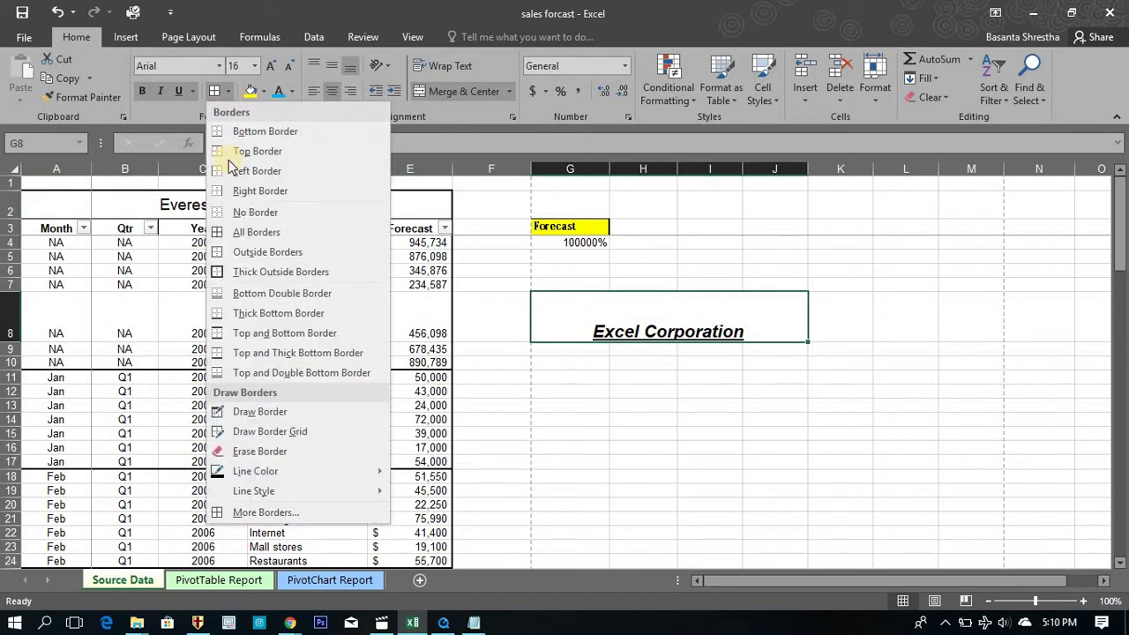
pyautogui.click(252, 252)
# Step: Select G10:I13 and apply All Borders to every cell
pyautogui.click(568, 379)
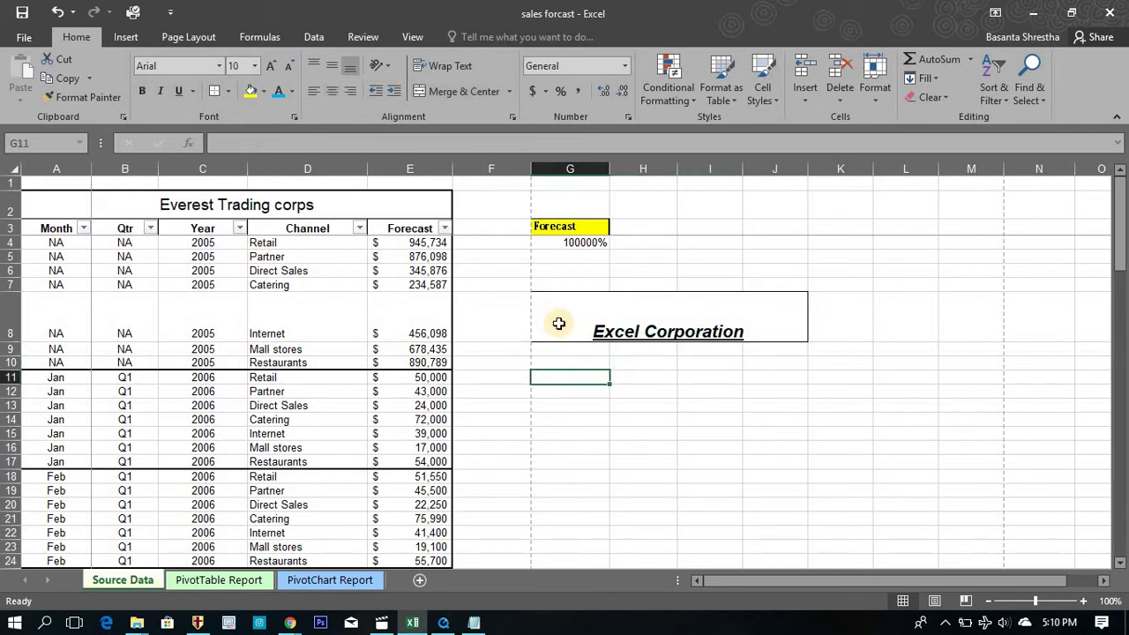
pyautogui.click(229, 93)
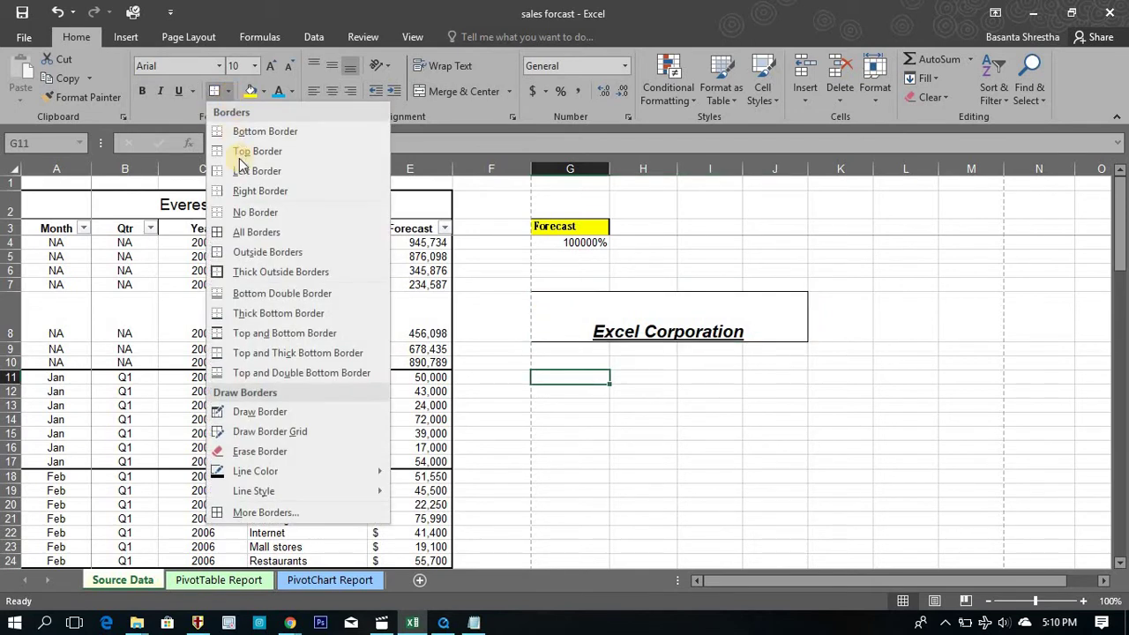
pyautogui.click(563, 361)
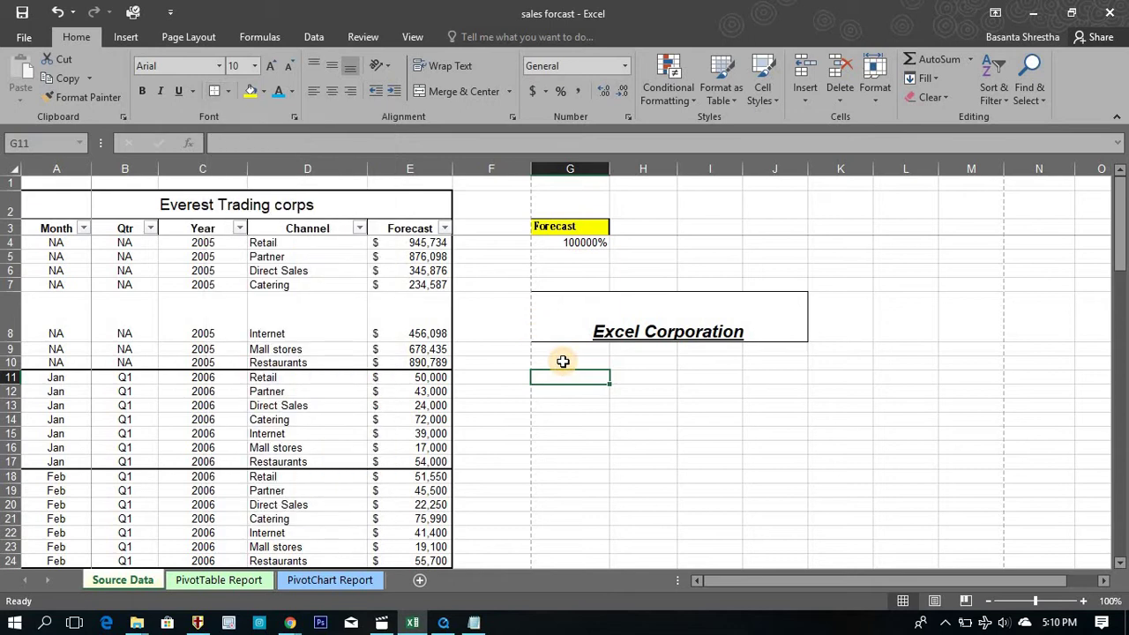
pyautogui.click(563, 362)
pyautogui.hotkey('shift', 'Down')
pyautogui.hotkey('shift', 'Down')
pyautogui.hotkey('shift', 'Right')
pyautogui.hotkey('shift', 'Right')
pyautogui.hotkey('shift', 'Down')
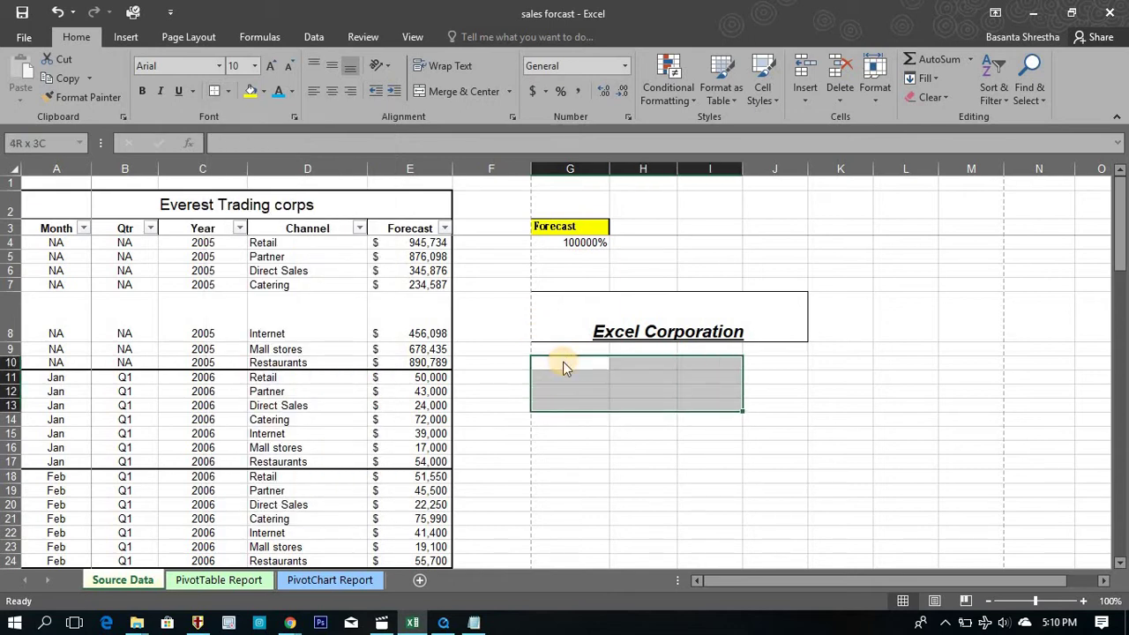
pyautogui.click(226, 93)
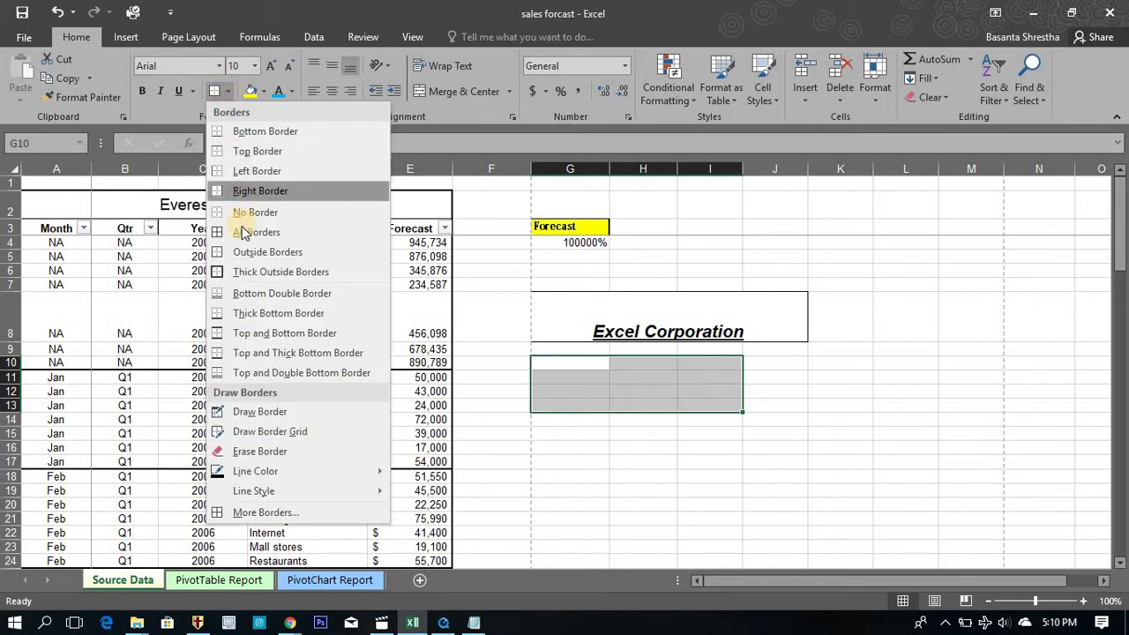
pyautogui.click(242, 232)
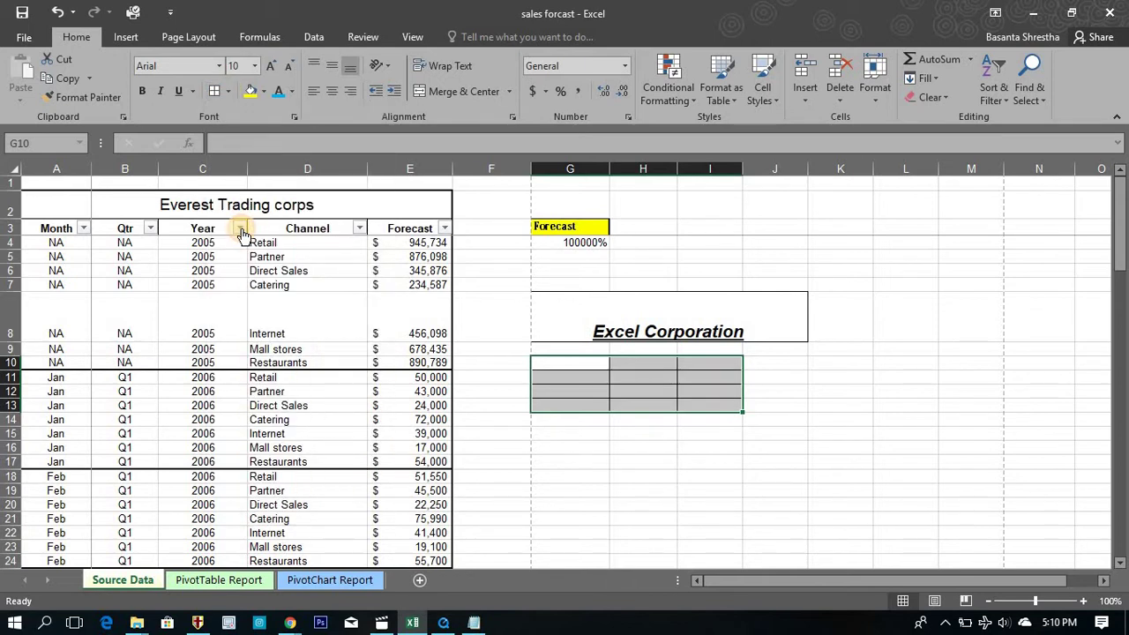
# Step: In More Borders, remove the inside horizontal lines from G10:I13
pyautogui.click(229, 97)
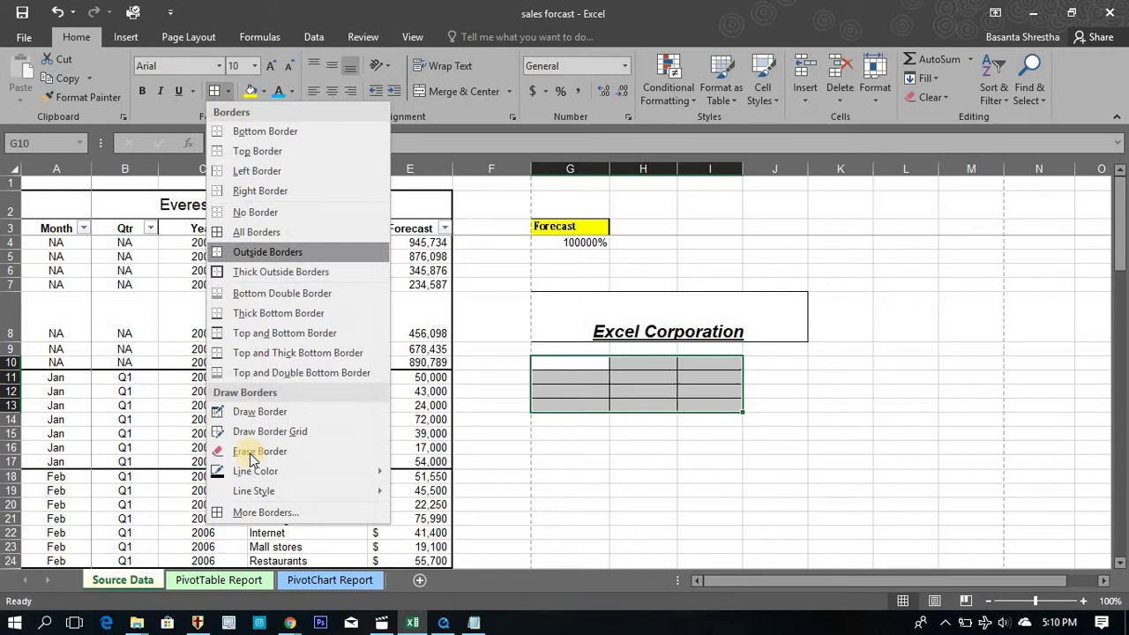
pyautogui.moveTo(253, 490)
pyautogui.click(250, 512)
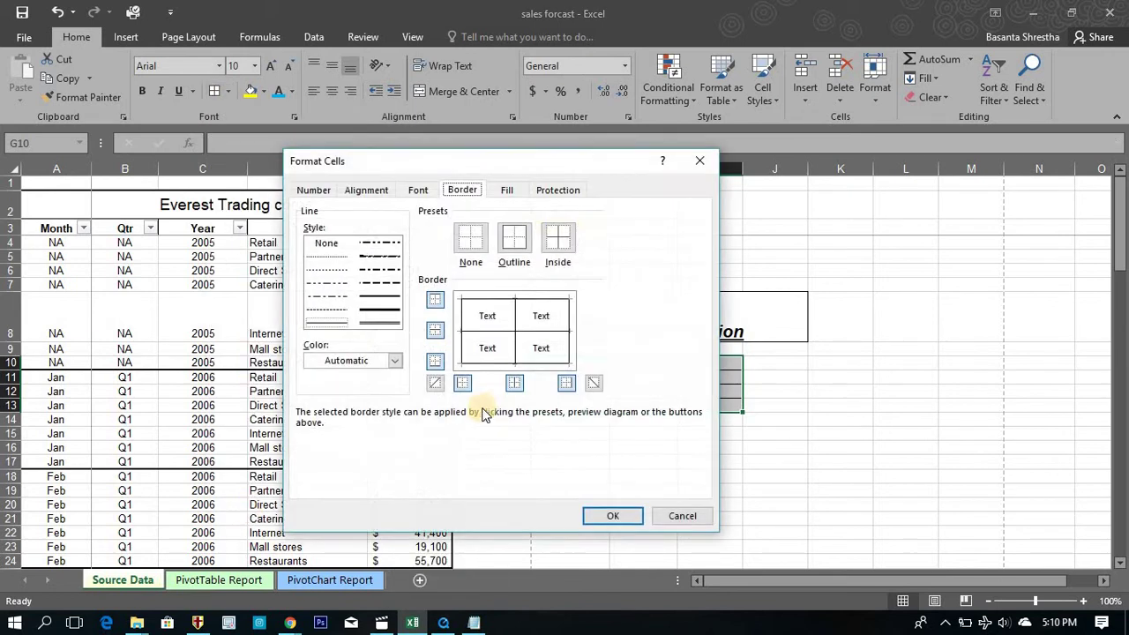
pyautogui.click(541, 331)
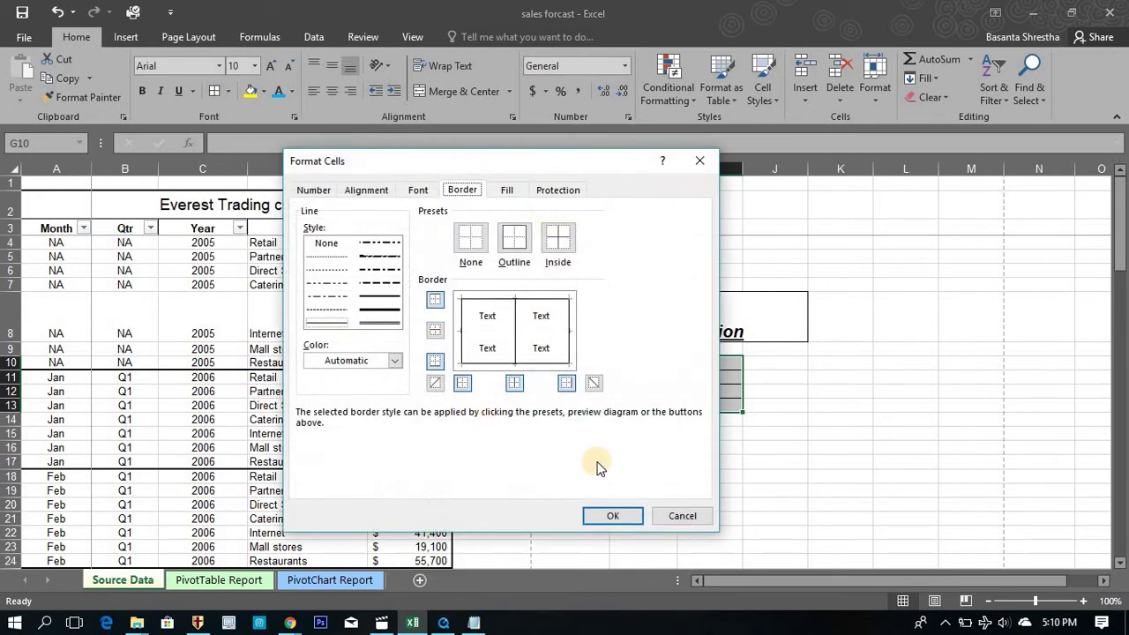
pyautogui.click(613, 517)
pyautogui.click(648, 492)
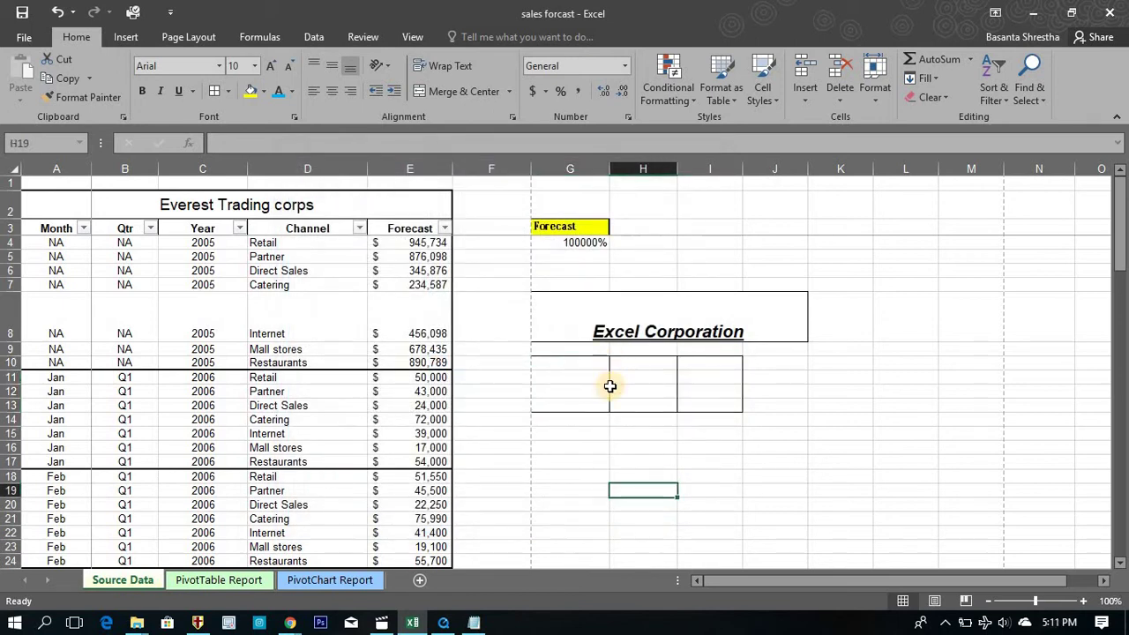
# Step: Reopen More Borders for G10:I13 to restore inside horizontal lines and toggle the top border
pyautogui.moveTo(574, 366)
pyautogui.mouseDown()
pyautogui.moveTo(571, 375)
pyautogui.moveTo(710, 404)
pyautogui.mouseUp()
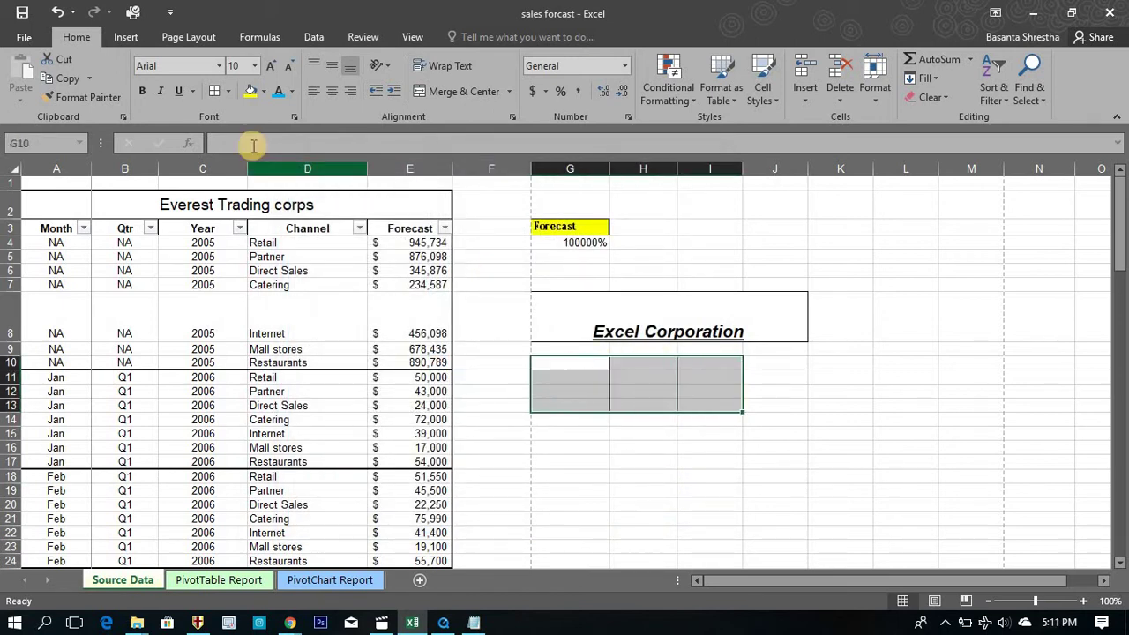
pyautogui.click(229, 92)
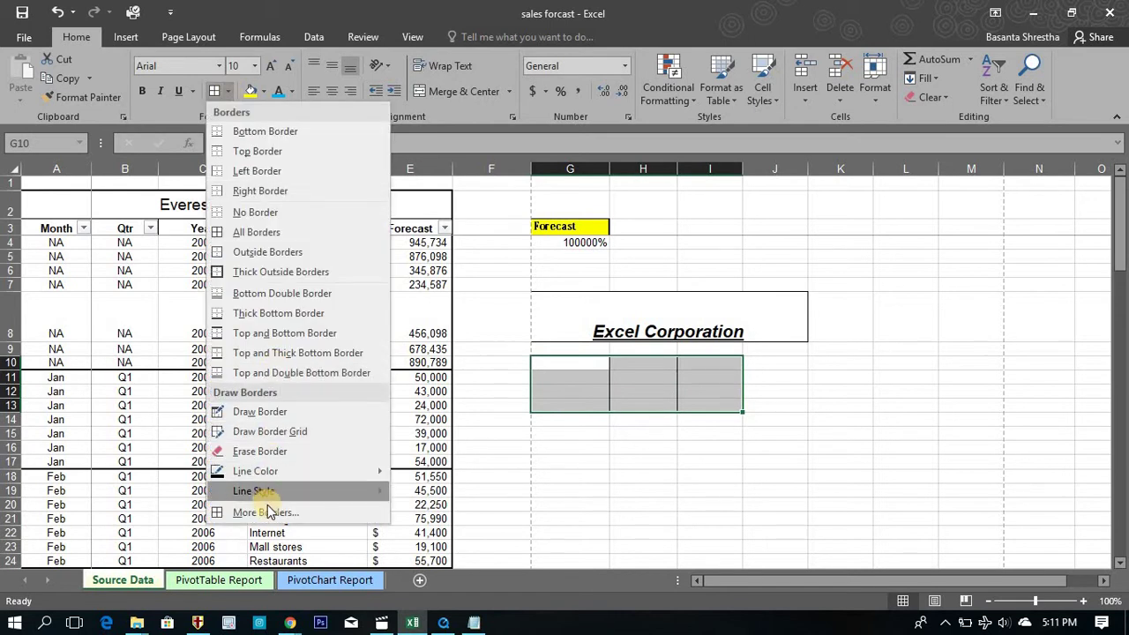
pyautogui.click(268, 513)
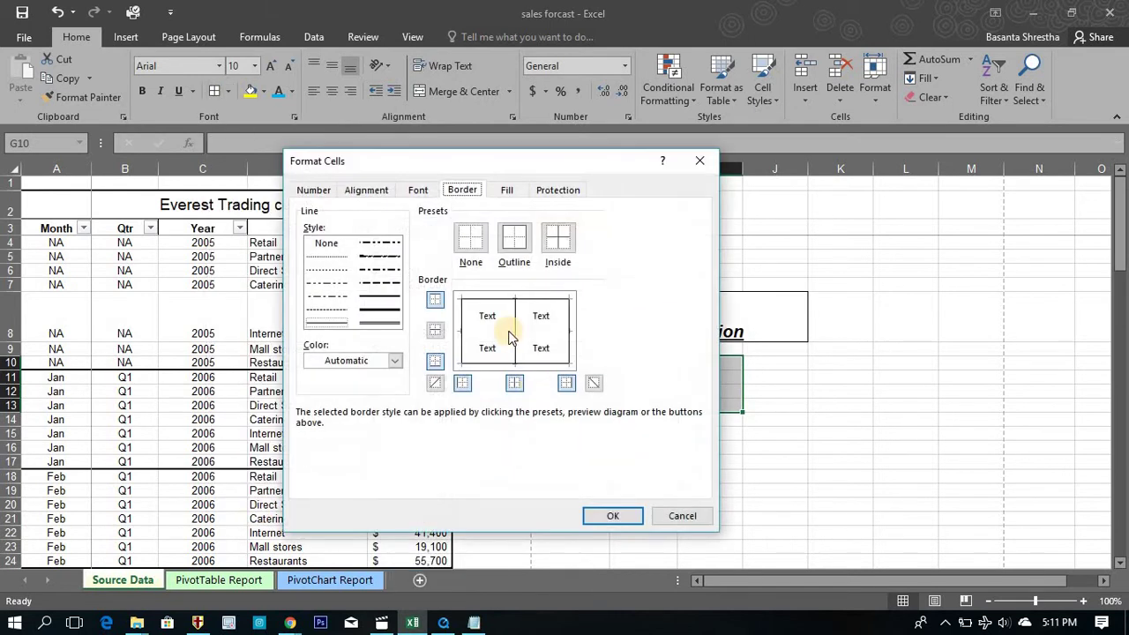
pyautogui.click(481, 332)
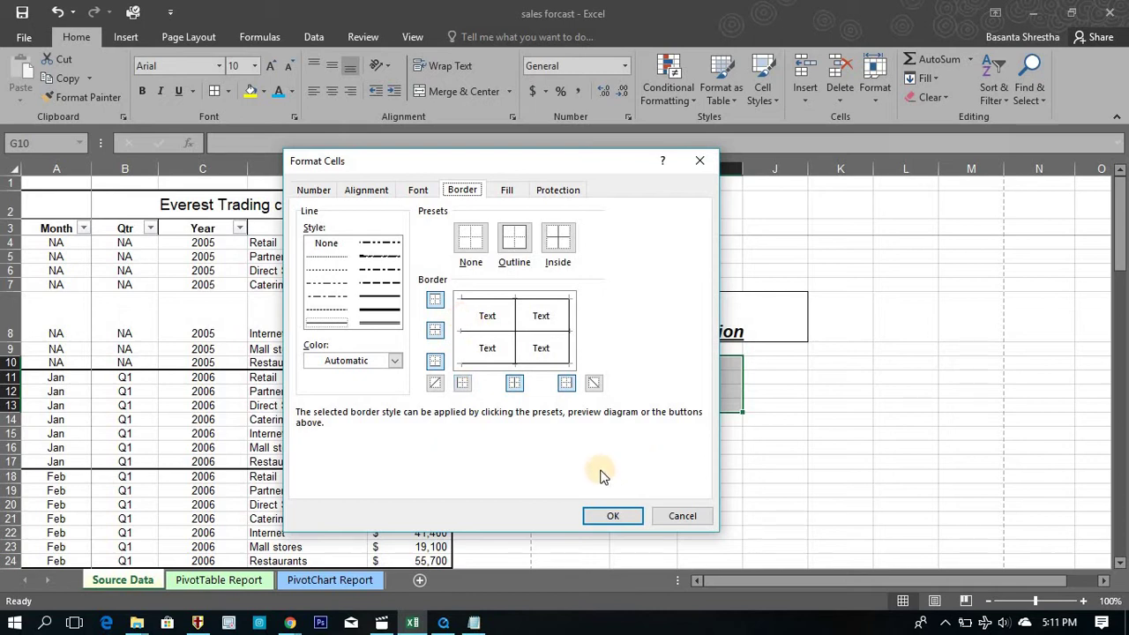
pyautogui.click(474, 300)
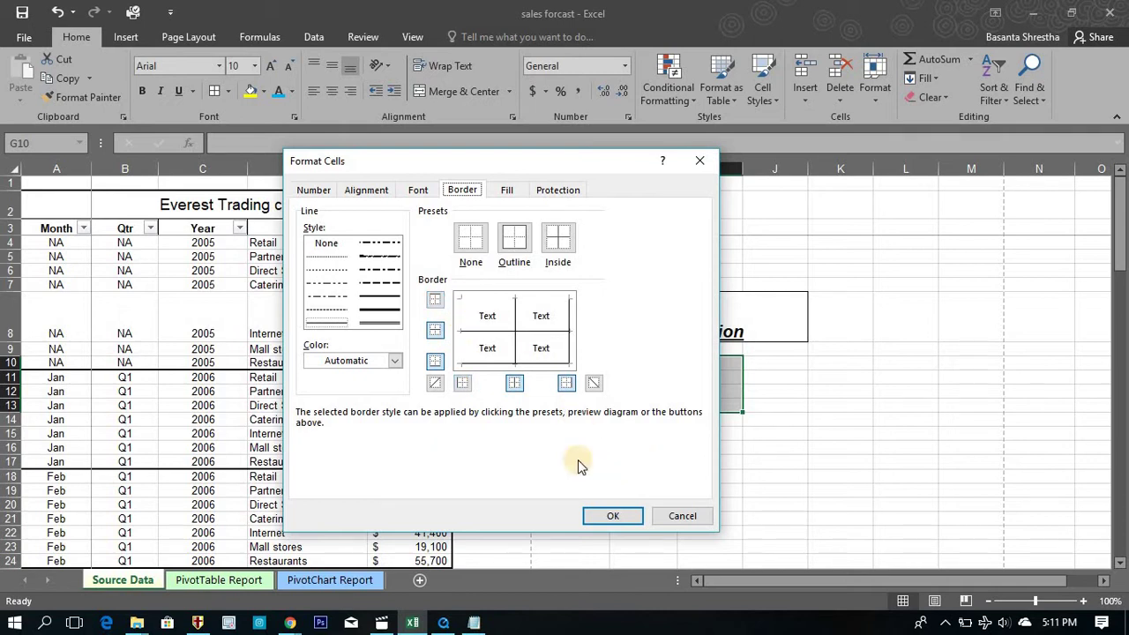
pyautogui.click(600, 516)
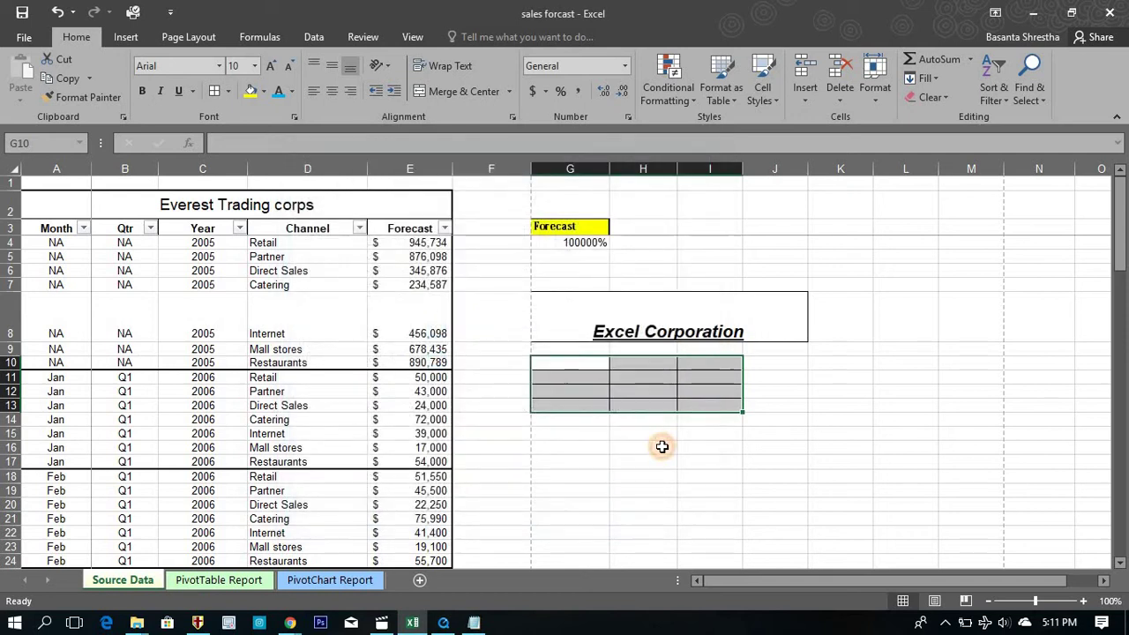
pyautogui.click(662, 446)
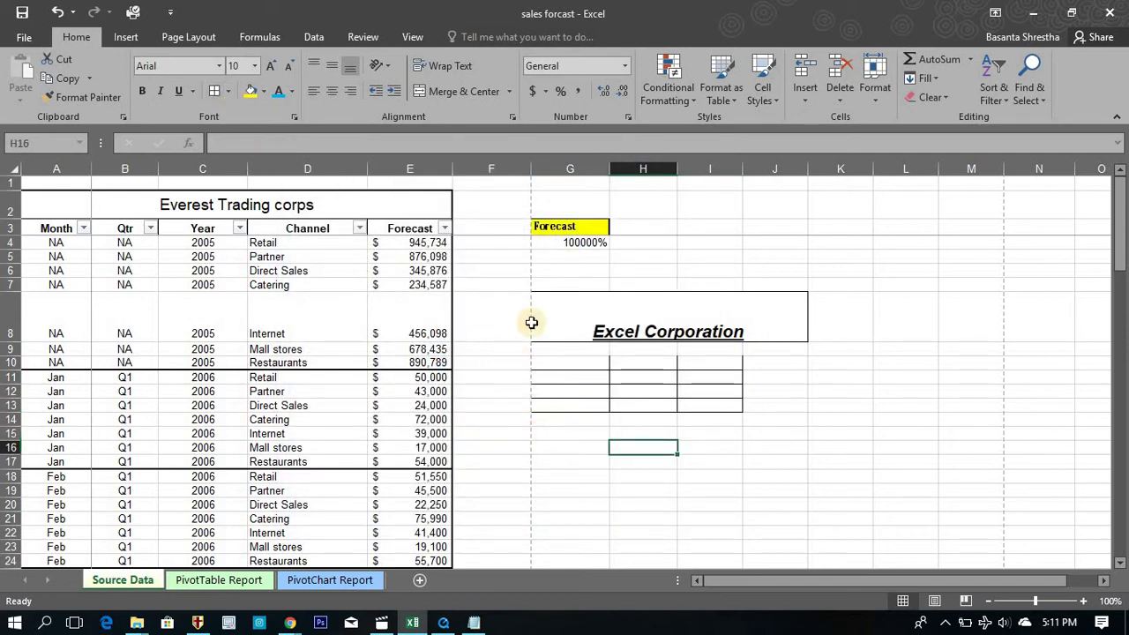
# Step: Fill the merged Excel Corporation title cell with purple
pyautogui.click(572, 329)
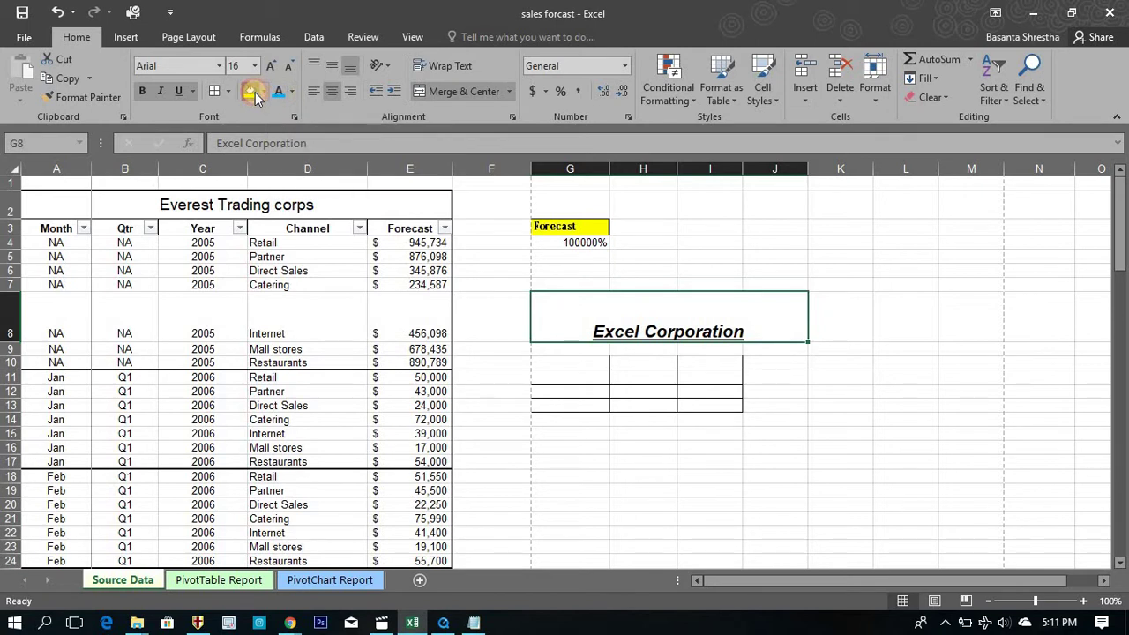
pyautogui.click(253, 92)
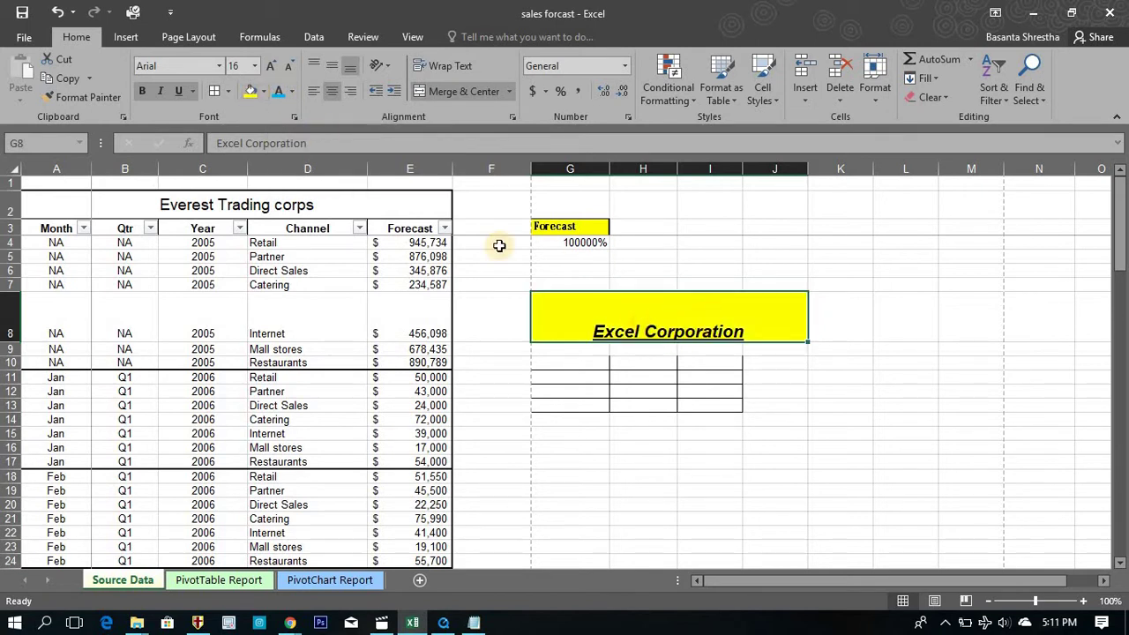
pyautogui.click(264, 92)
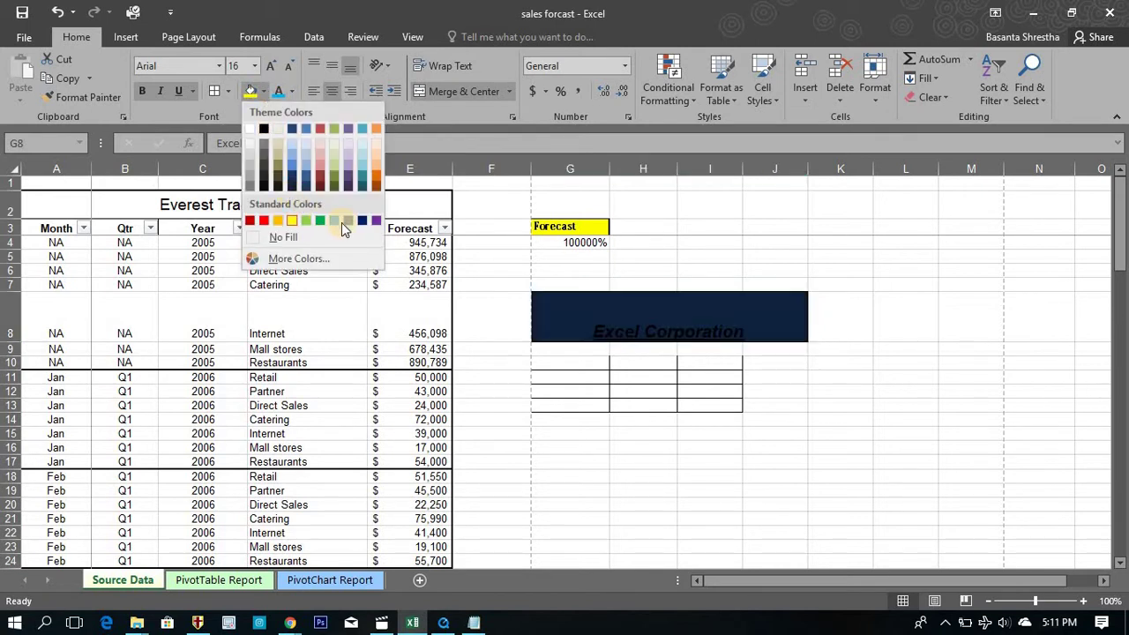
pyautogui.click(376, 221)
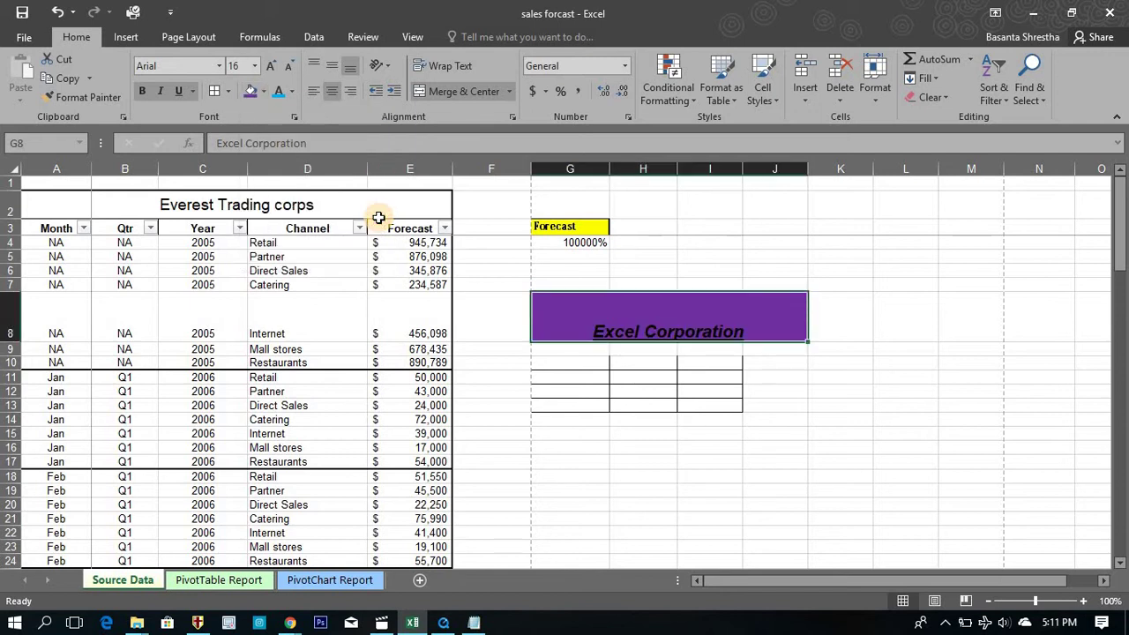
# Step: Make the title text light blue
pyautogui.click(291, 91)
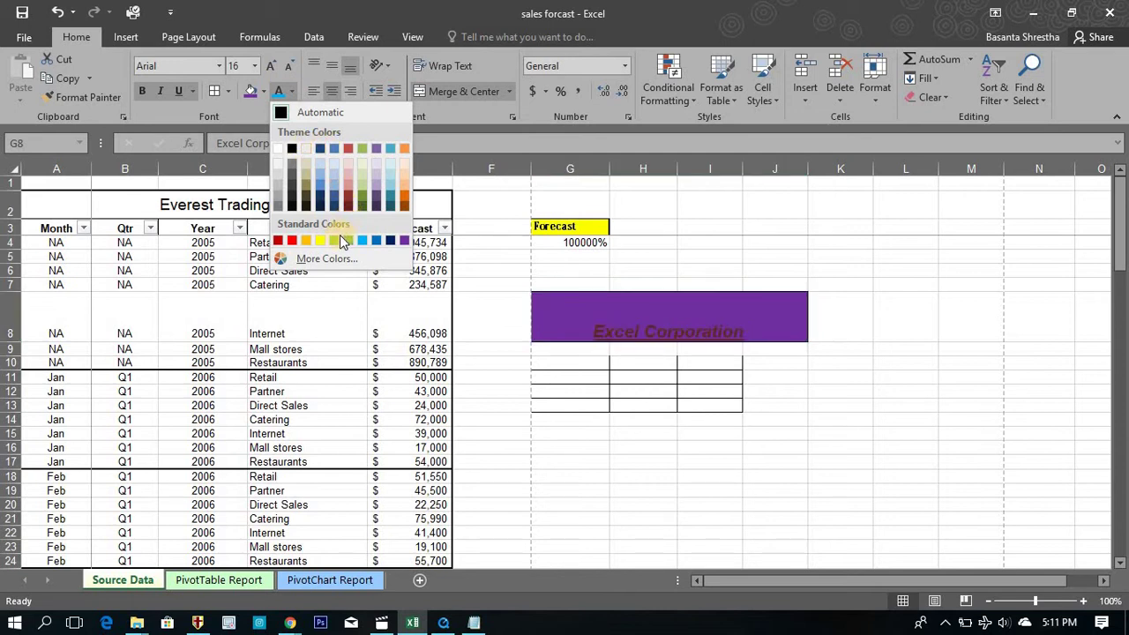
pyautogui.click(362, 241)
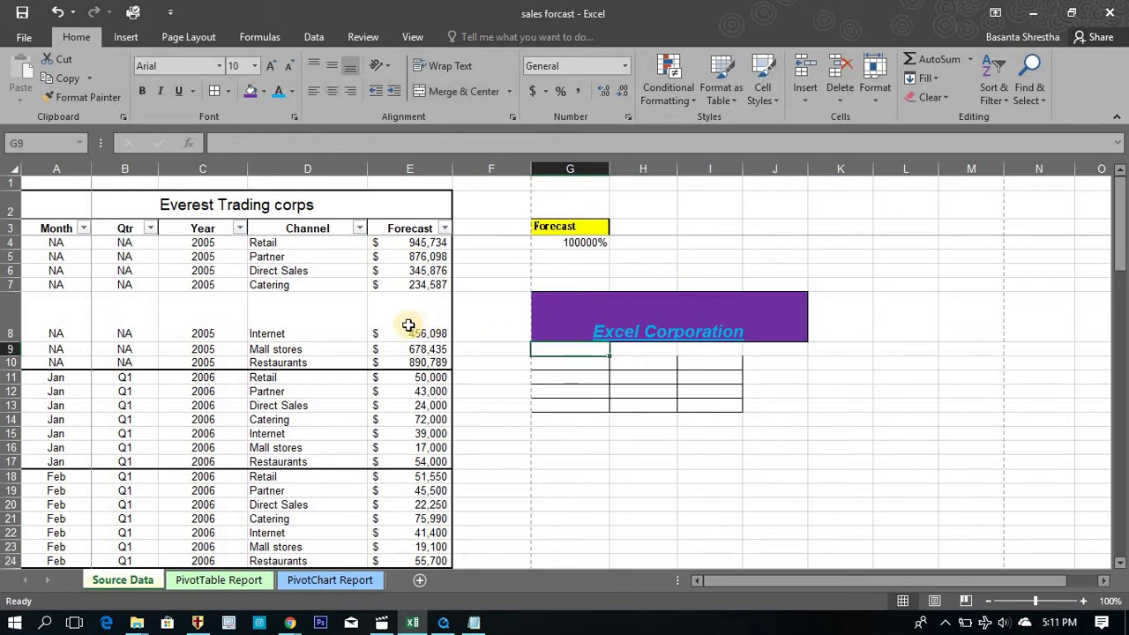
pyautogui.click(437, 322)
pyautogui.click(589, 331)
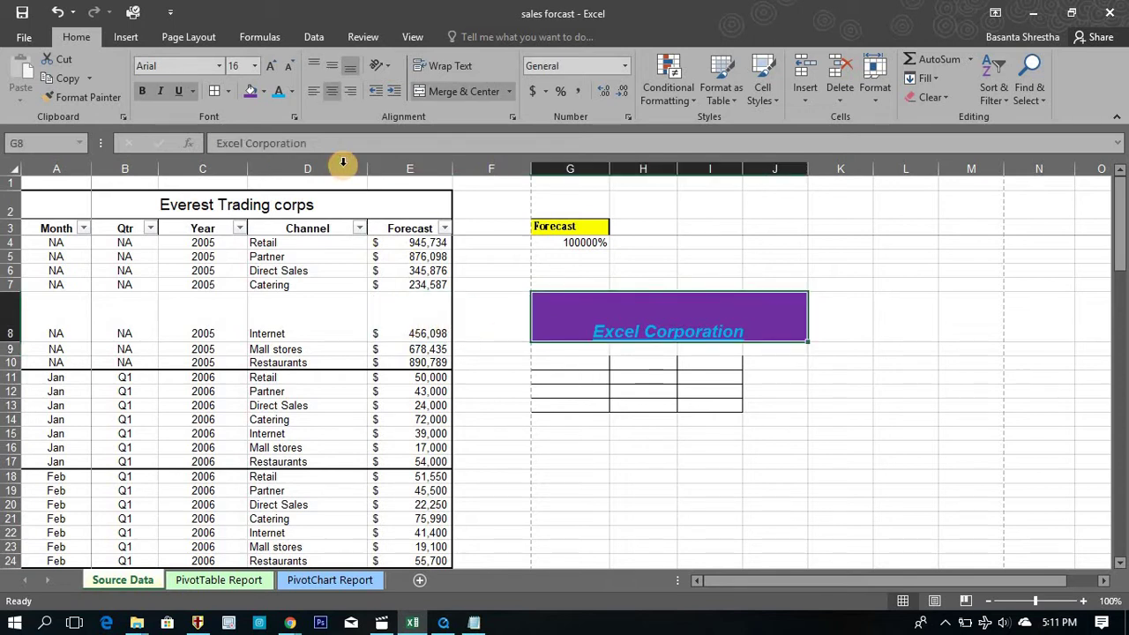
# Step: In the Font dialog, set the title to size 20 with plain Bold style
pyautogui.click(294, 117)
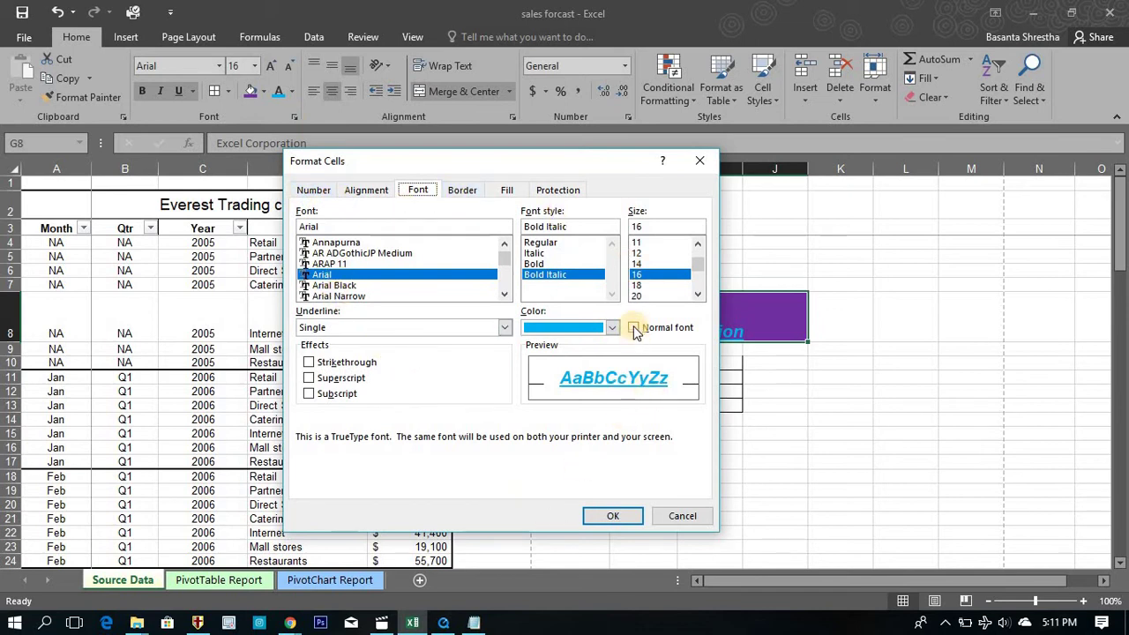
pyautogui.click(639, 296)
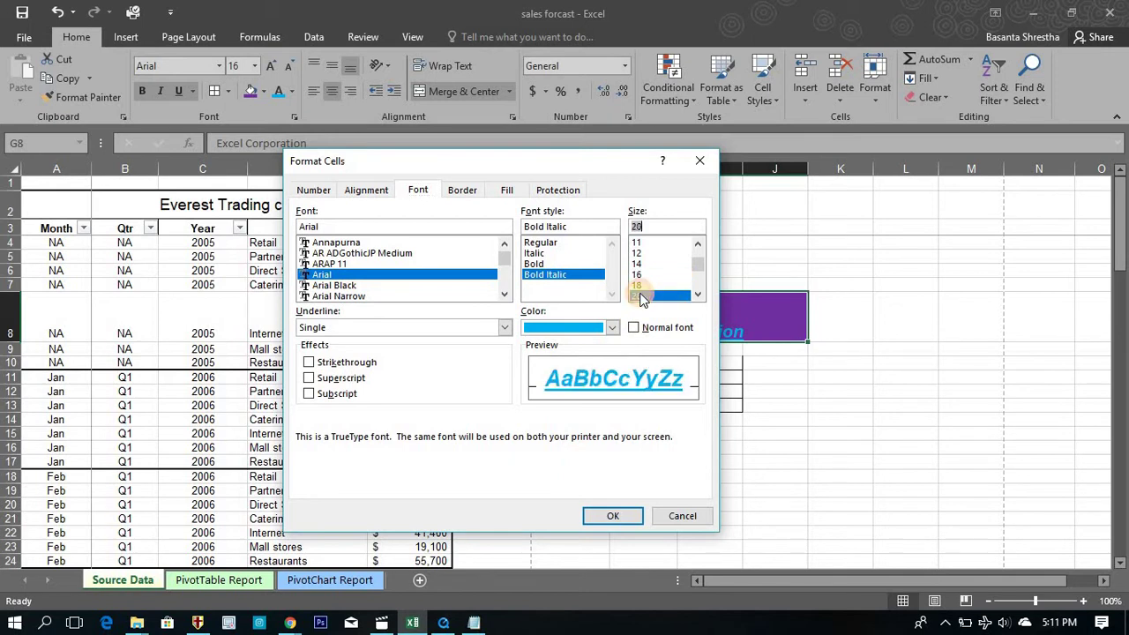
pyautogui.click(536, 264)
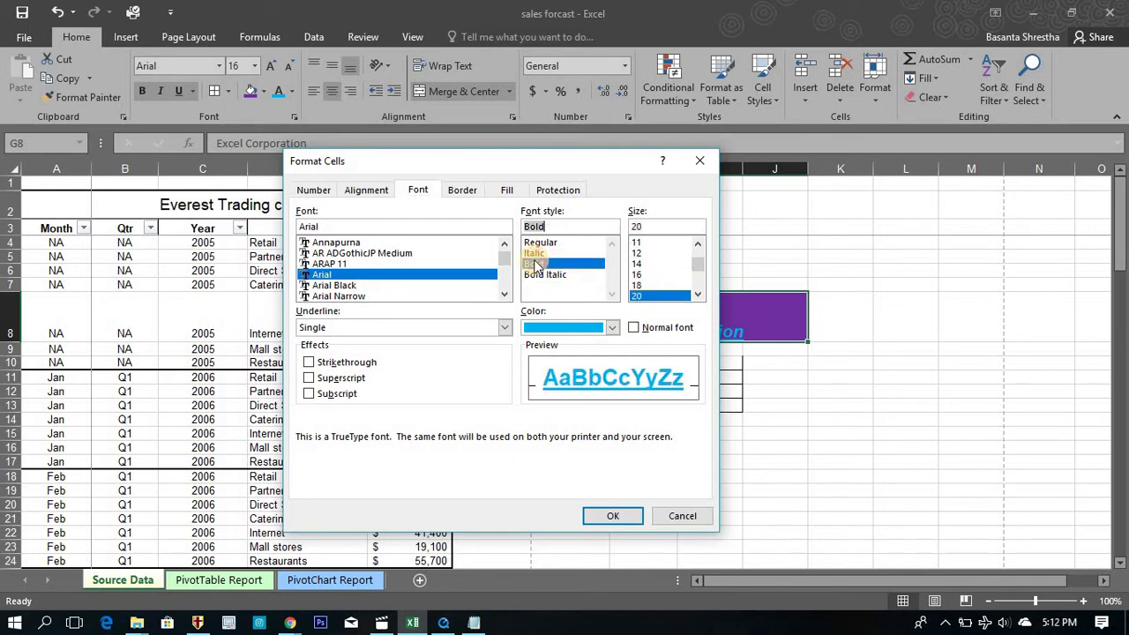
pyautogui.click(607, 516)
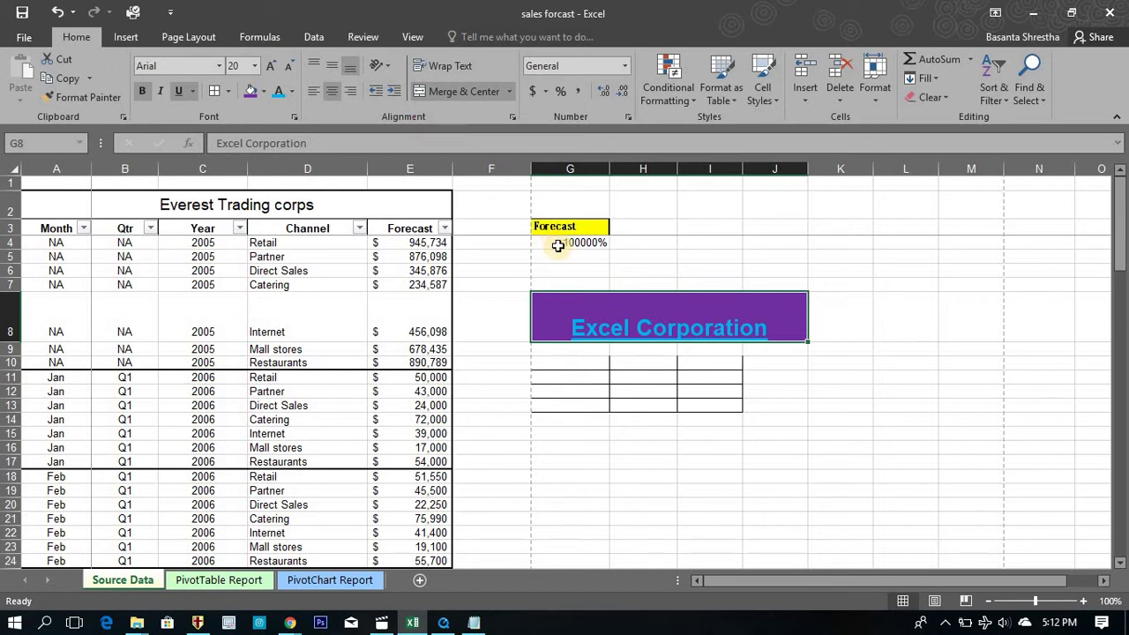
# Step: Set the heading to Top Align and Align Right within its merged cell
pyautogui.click(297, 283)
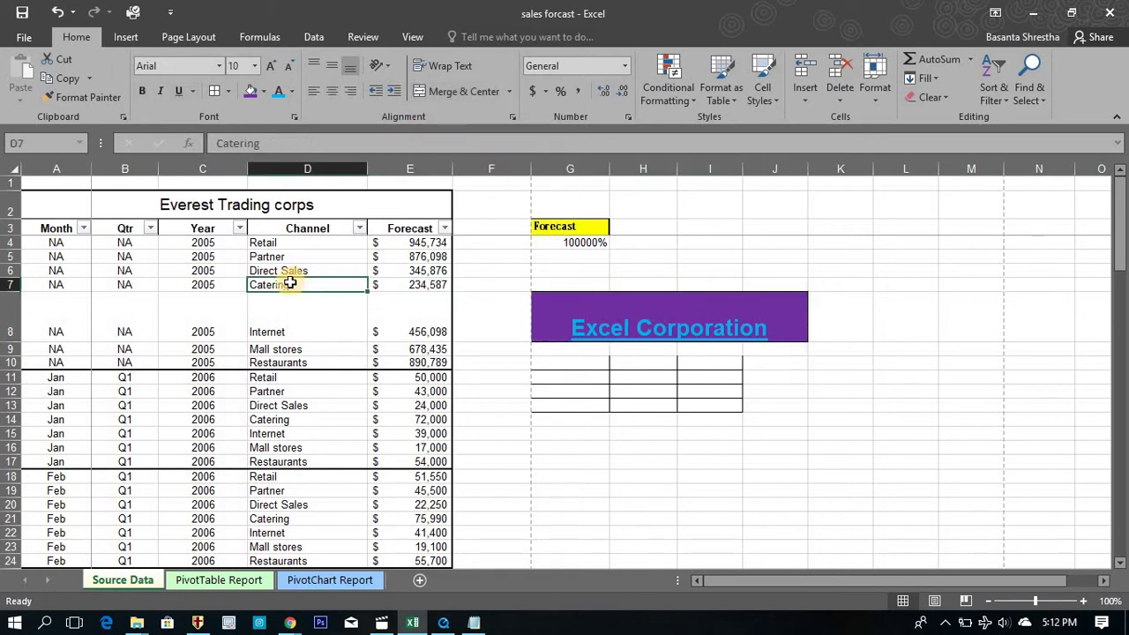
pyautogui.click(550, 314)
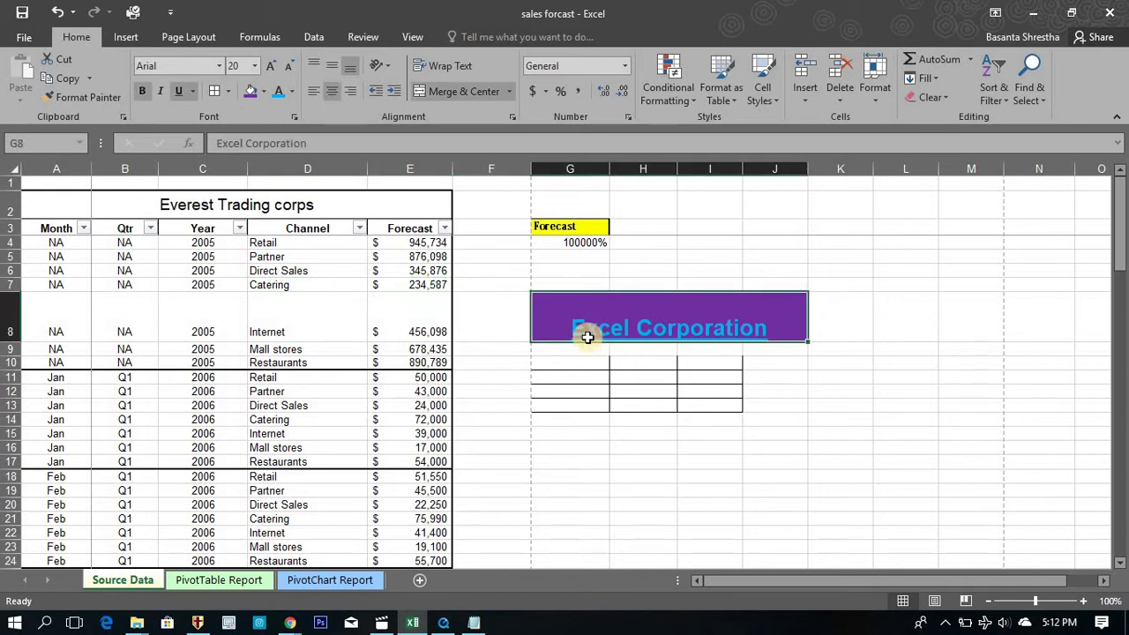
pyautogui.click(332, 69)
pyautogui.click(313, 68)
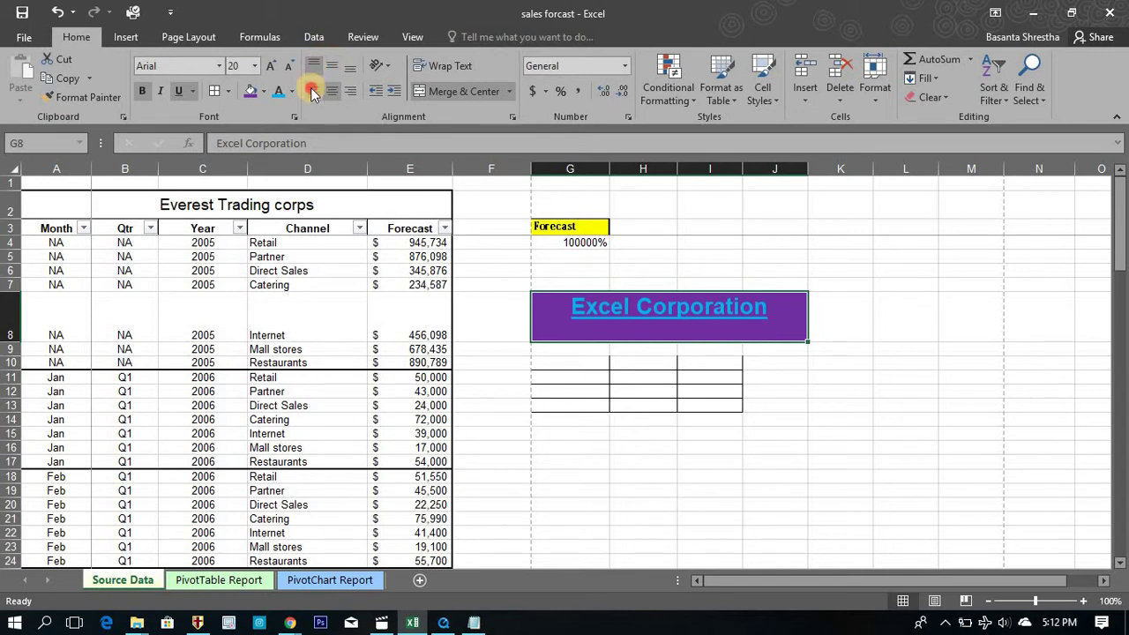
pyautogui.click(313, 92)
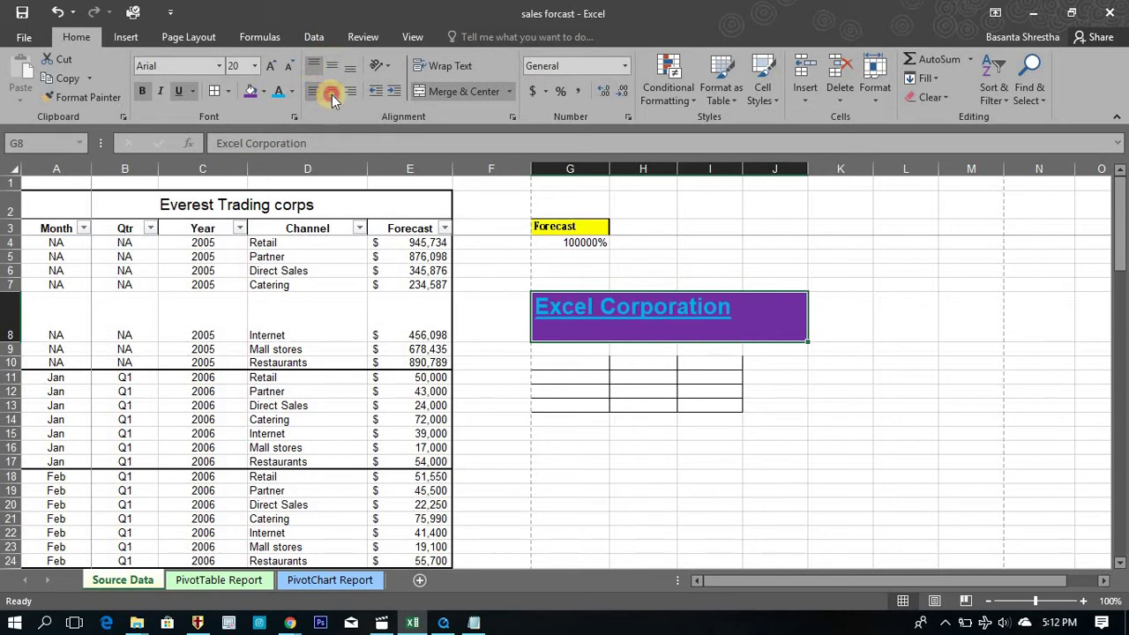
pyautogui.click(332, 94)
pyautogui.click(349, 94)
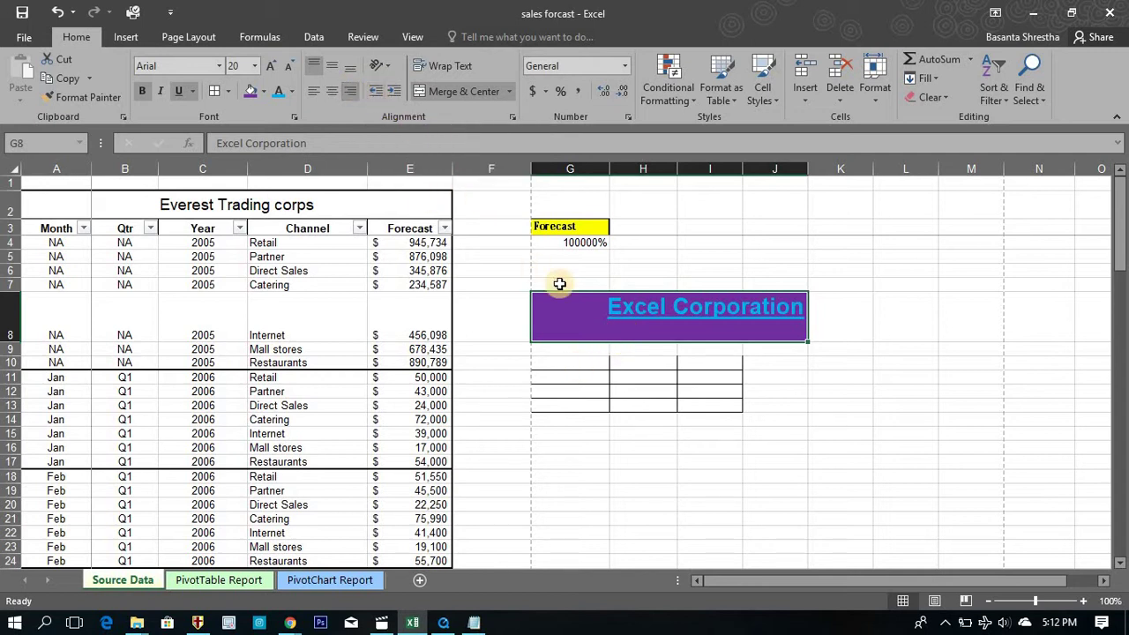
pyautogui.doubleClick(597, 318)
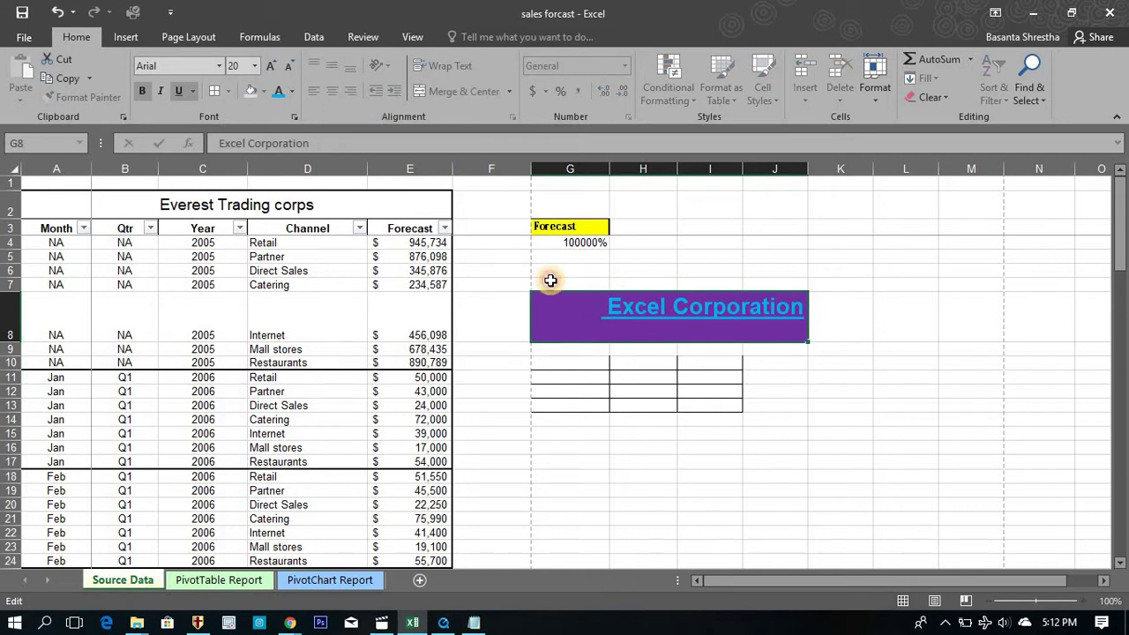
pyautogui.press('Escape')
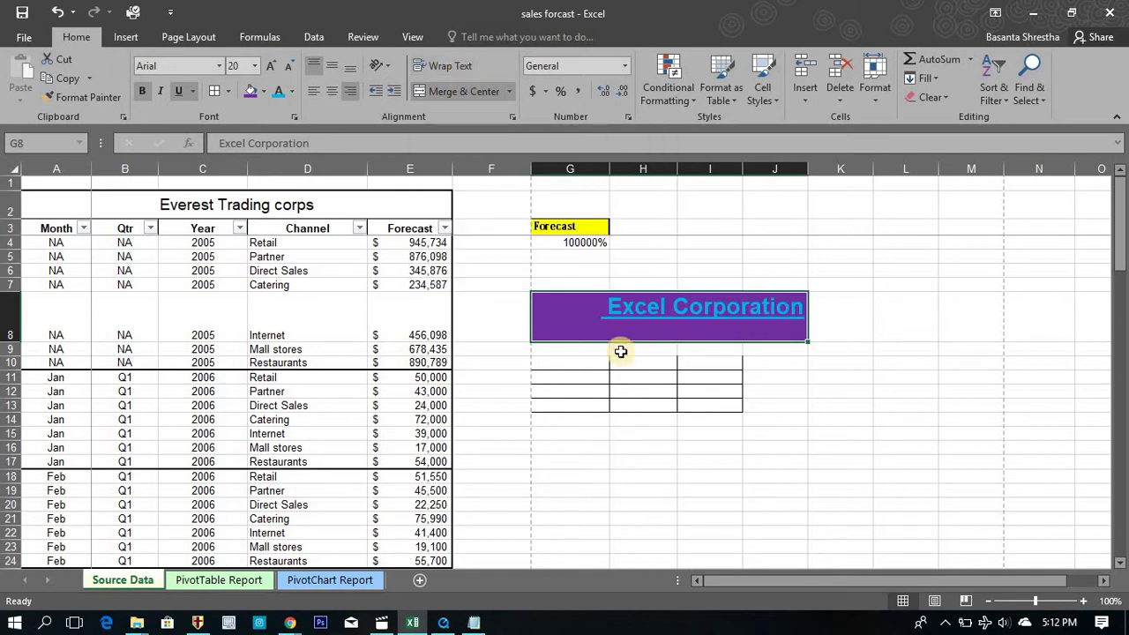
# Step: Enter a short sentence in H16 and turn on Wrap Text for that cell
pyautogui.click(621, 448)
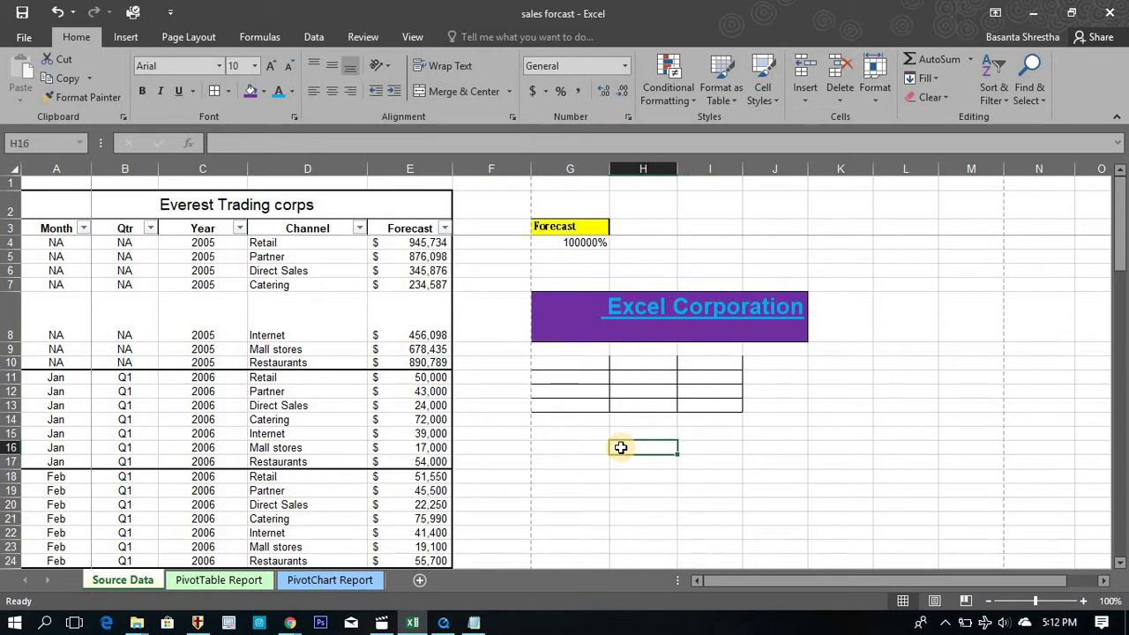
pyautogui.write('basant')
pyautogui.write('heri is very very good boy')
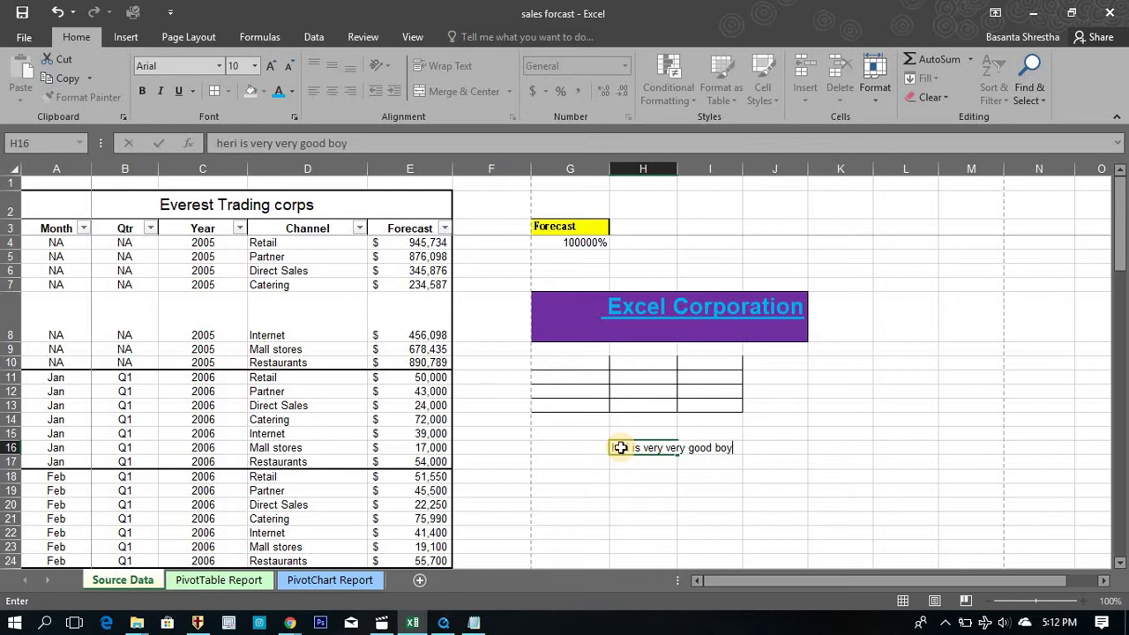
pyautogui.press('Return')
pyautogui.click(622, 447)
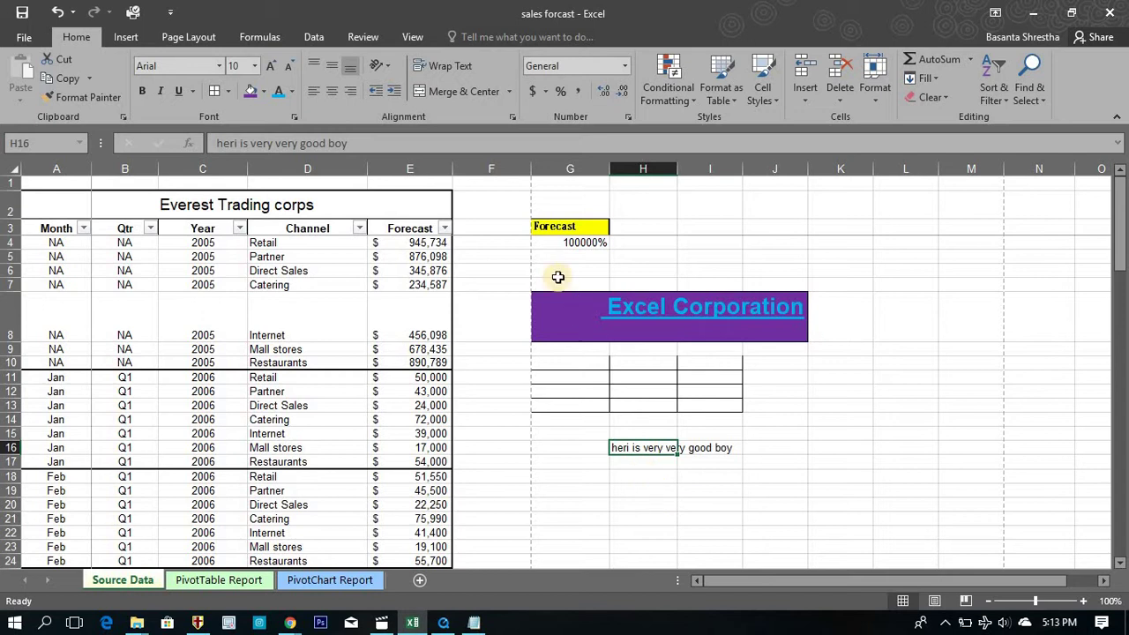
pyautogui.click(451, 66)
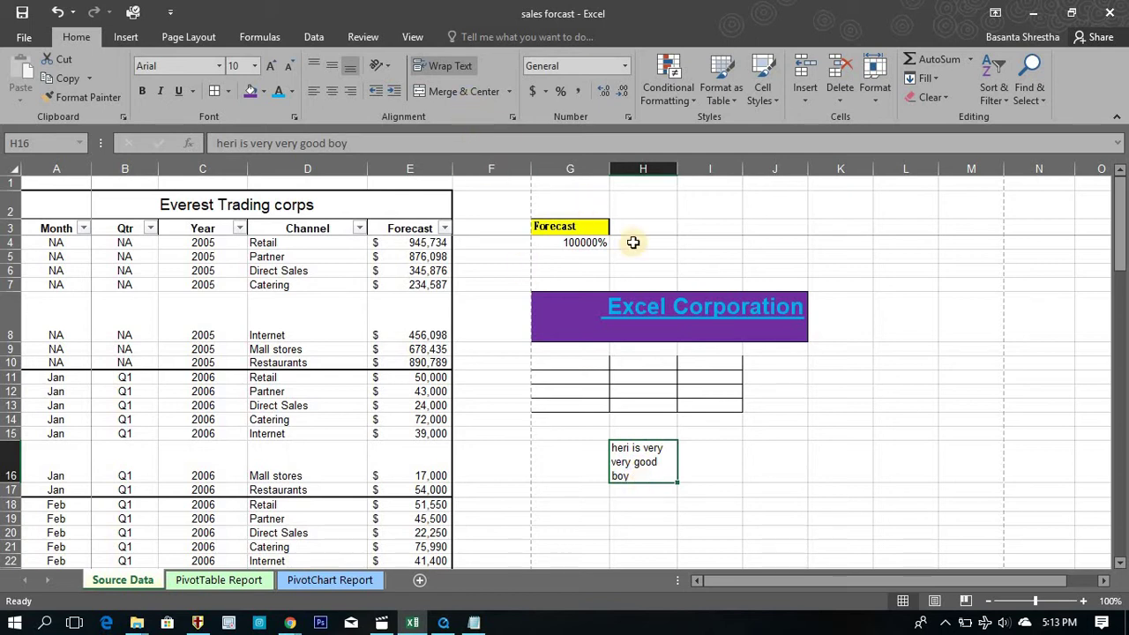
# Step: Give E4 an Accounting format with the currency Symbol set to None
pyautogui.click(415, 244)
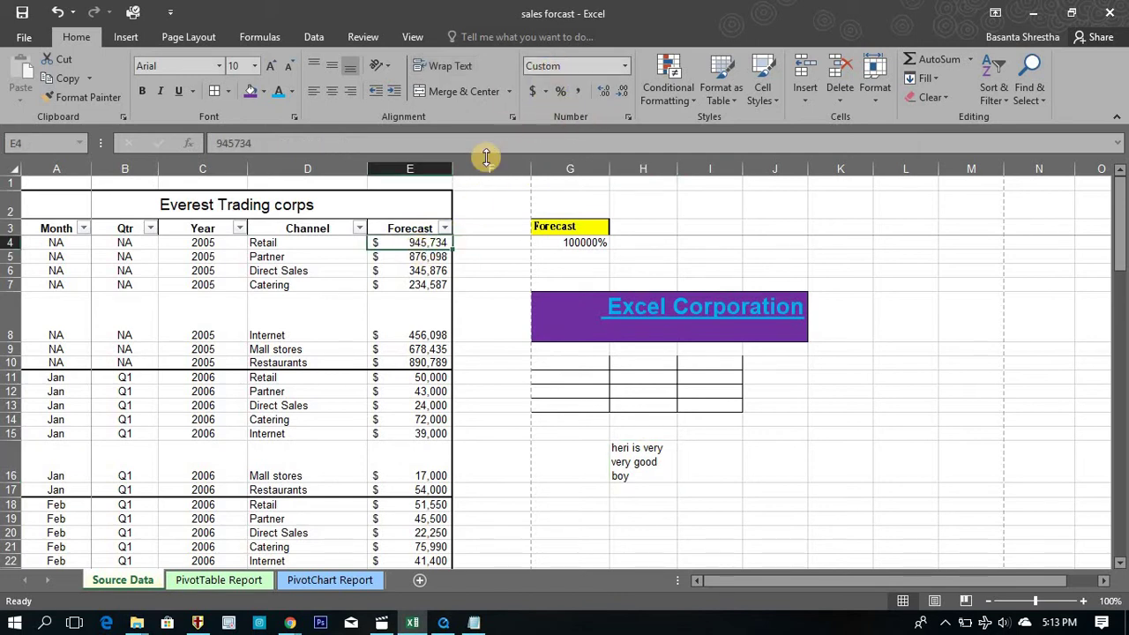
pyautogui.click(534, 91)
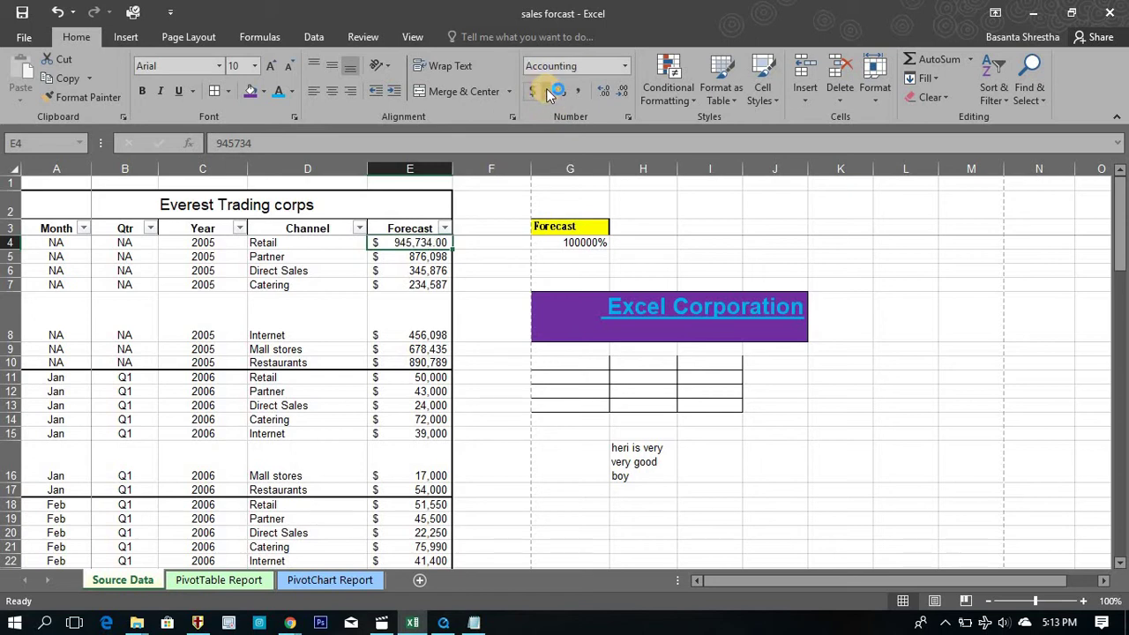
pyautogui.click(547, 93)
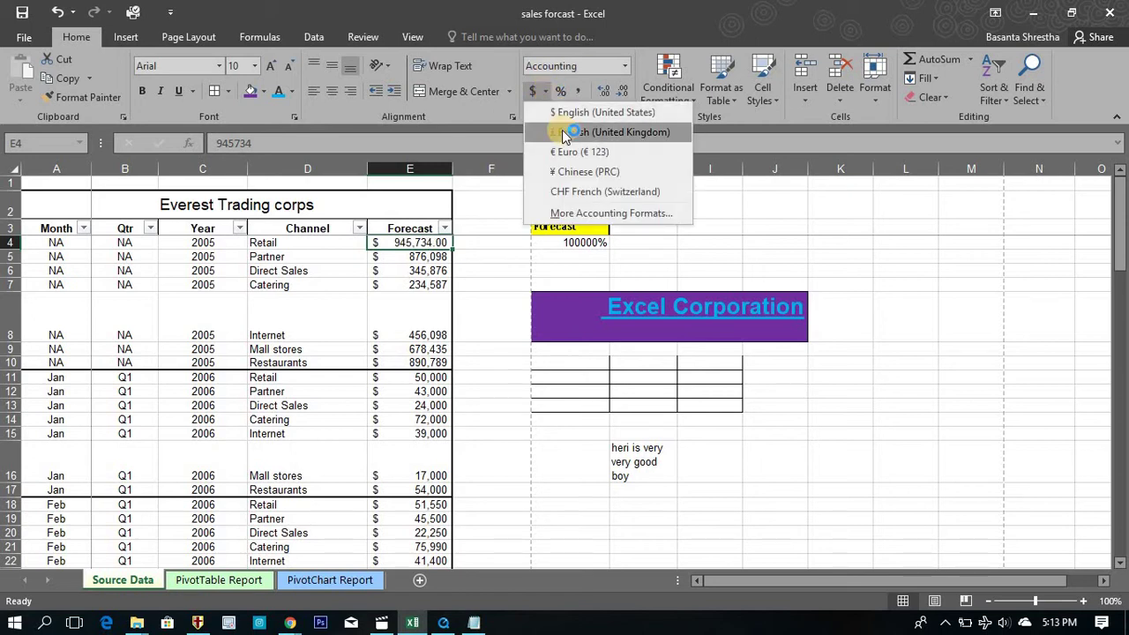
pyautogui.click(562, 132)
pyautogui.click(547, 92)
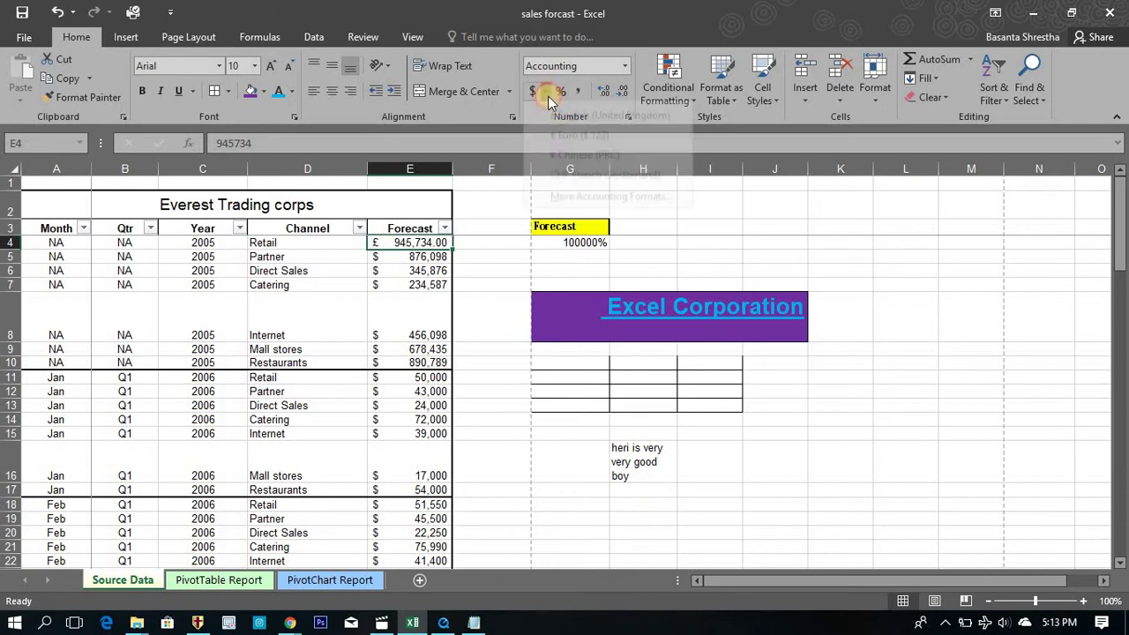
pyautogui.click(559, 215)
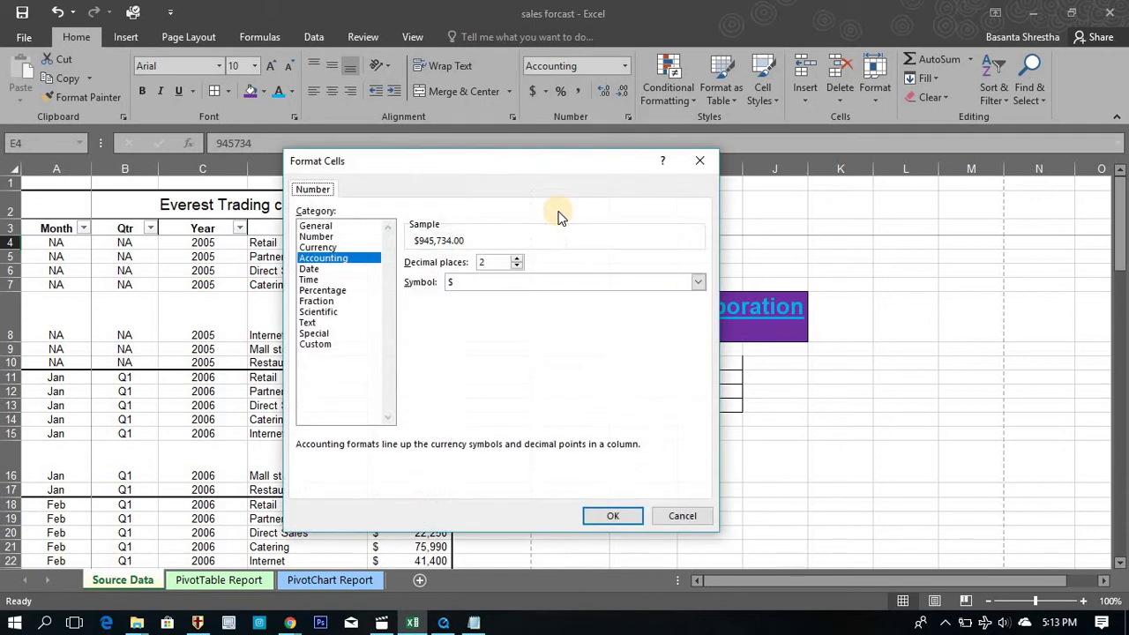
pyautogui.click(508, 284)
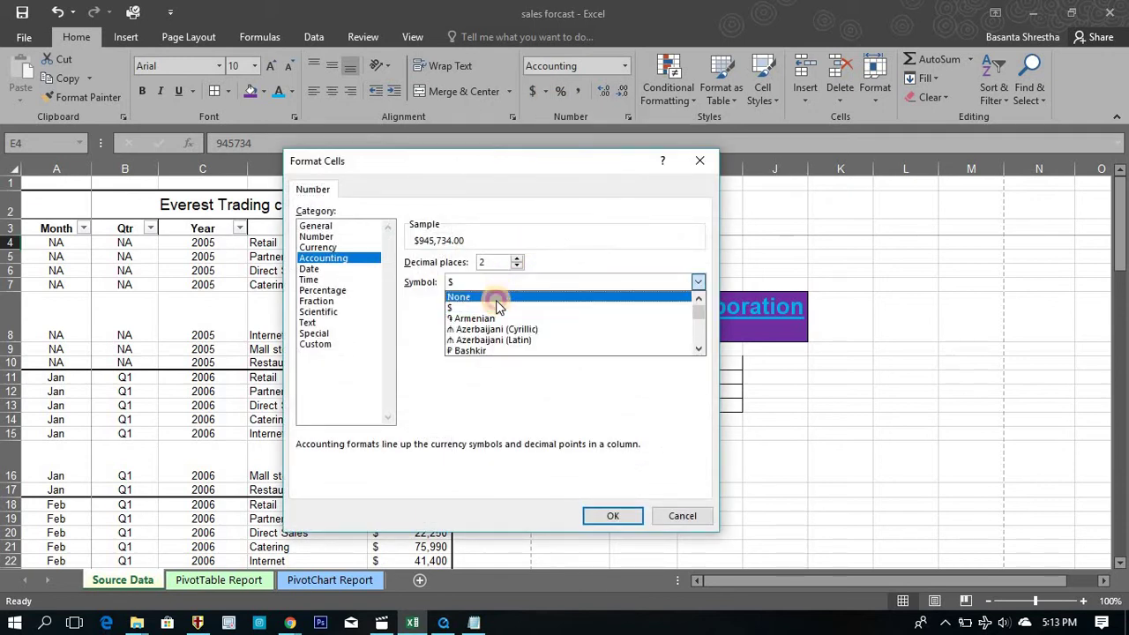
pyautogui.click(496, 300)
pyautogui.click(610, 516)
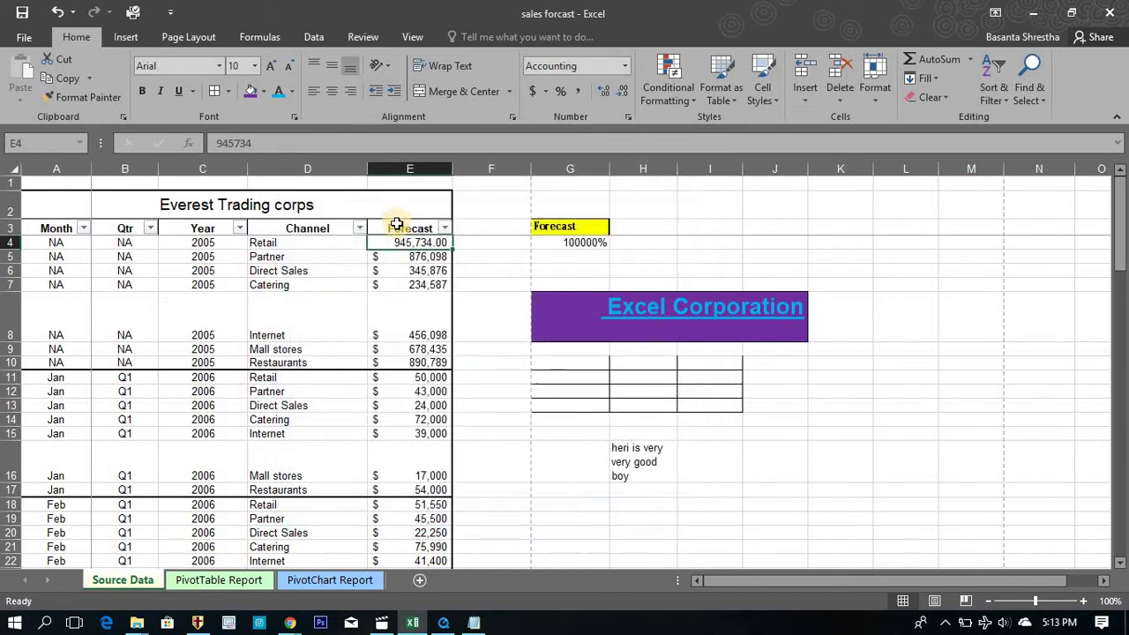
# Step: Apply Comma Style to E4 and reduce decimals so it shows 945,734
pyautogui.click(556, 92)
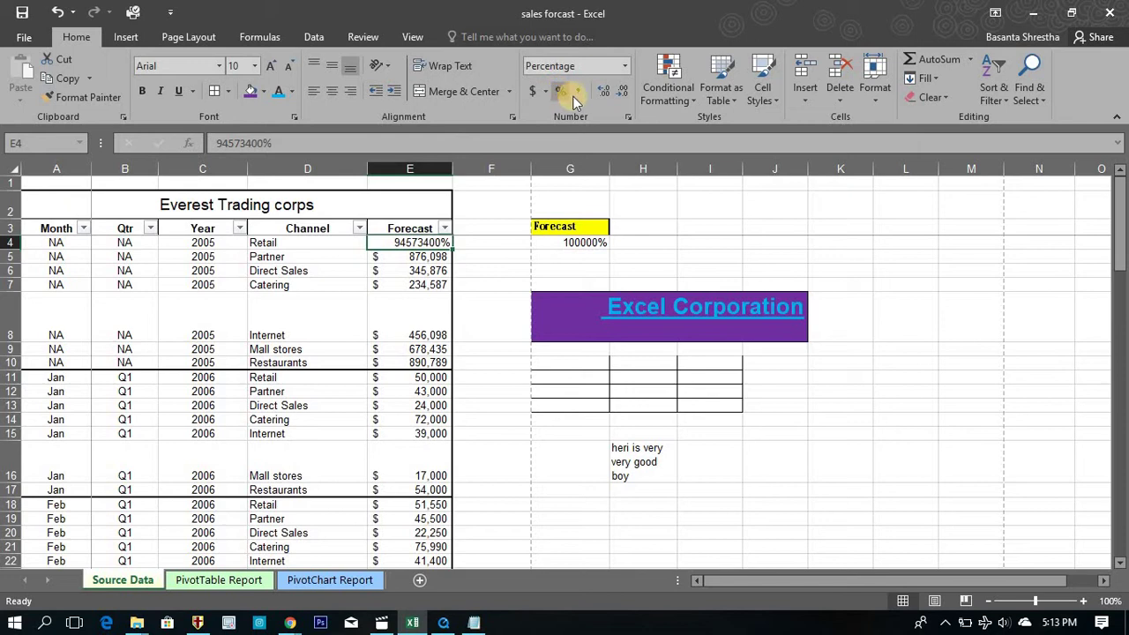
pyautogui.click(577, 95)
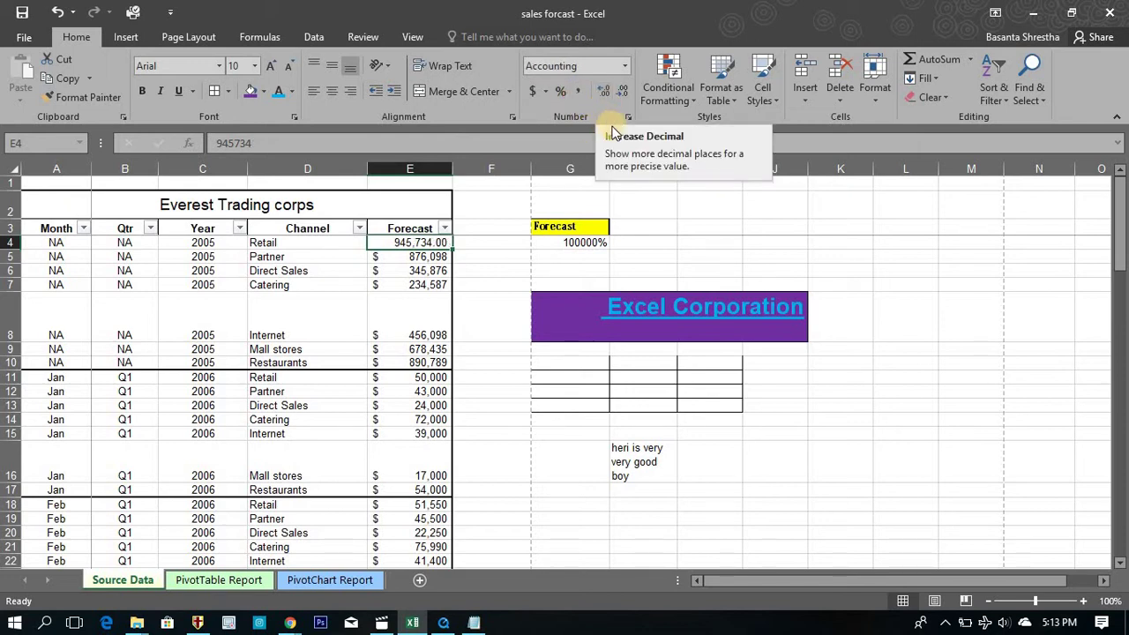
pyautogui.click(605, 96)
pyautogui.click(605, 95)
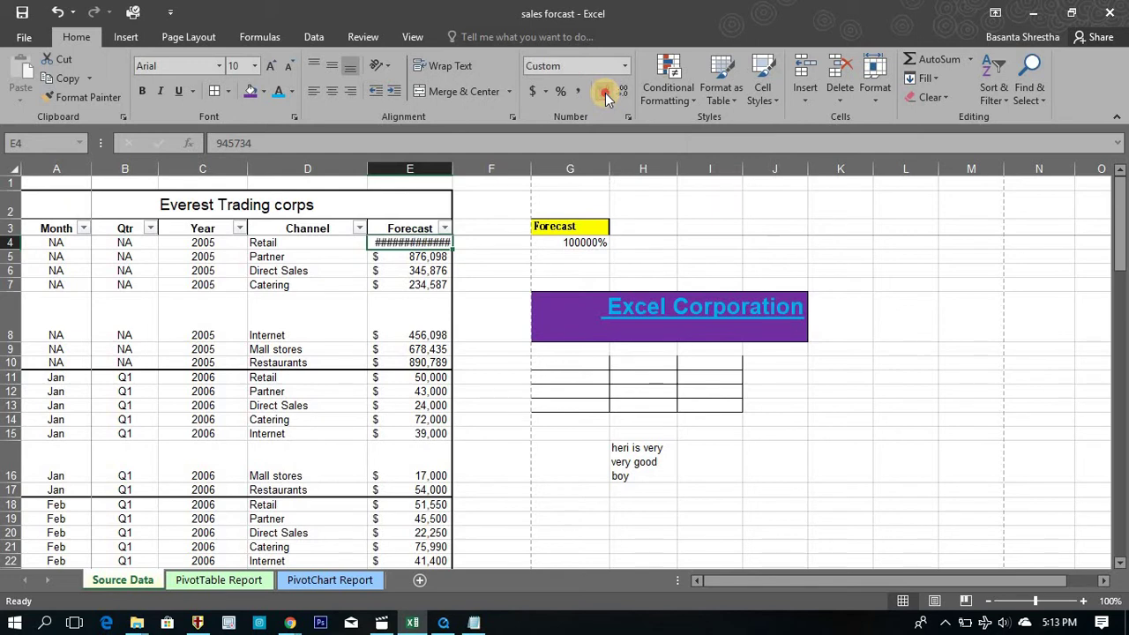
pyautogui.click(623, 96)
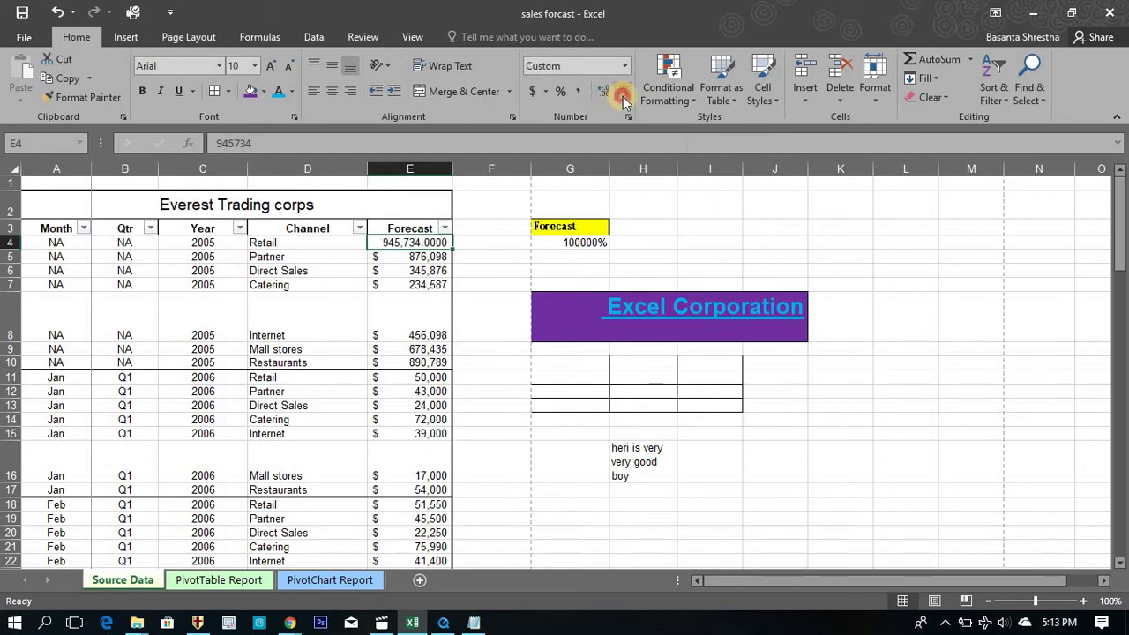
pyautogui.click(622, 96)
pyautogui.click(623, 96)
pyautogui.click(623, 96)
pyautogui.click(613, 258)
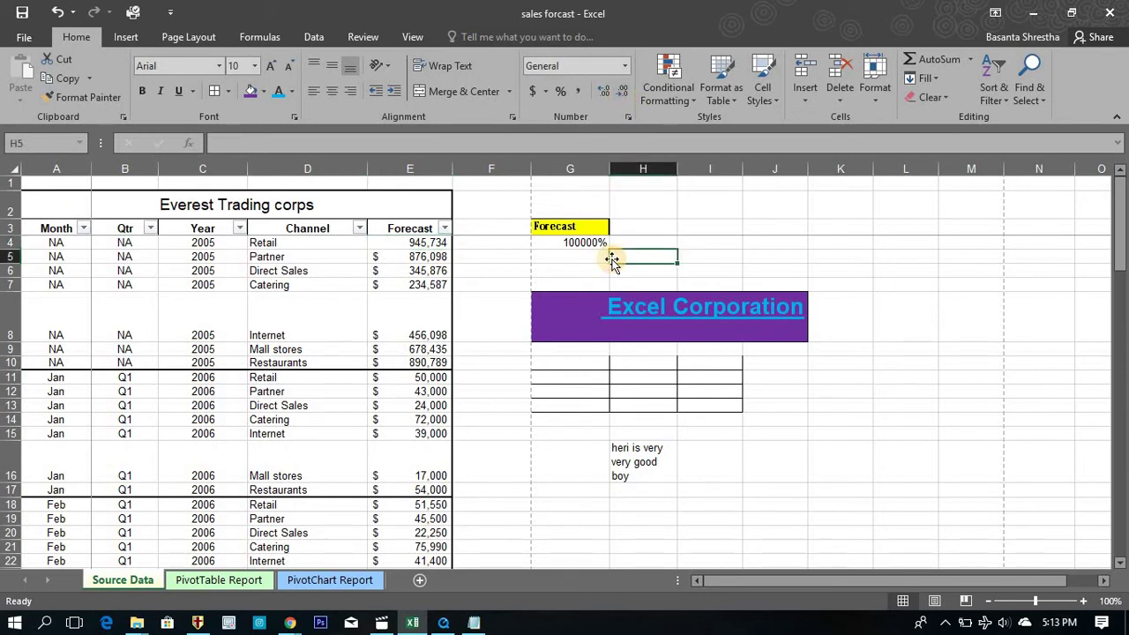
# Step: Delete the Excel Corporation text from the purple merged cell G8
pyautogui.click(362, 309)
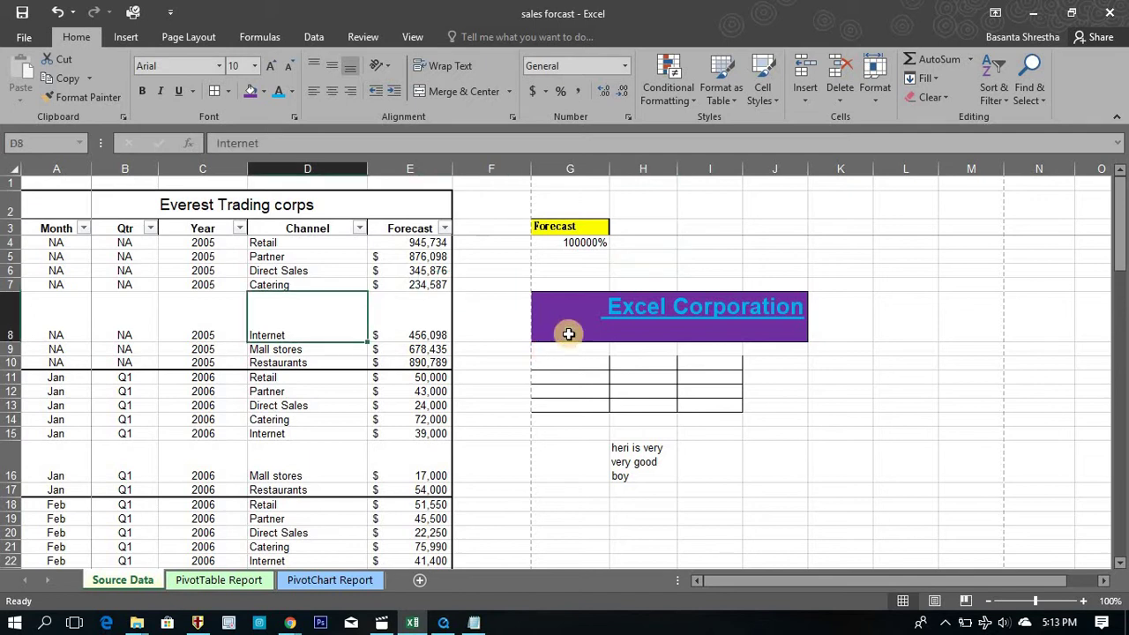
pyautogui.click(589, 317)
pyautogui.press('Delete')
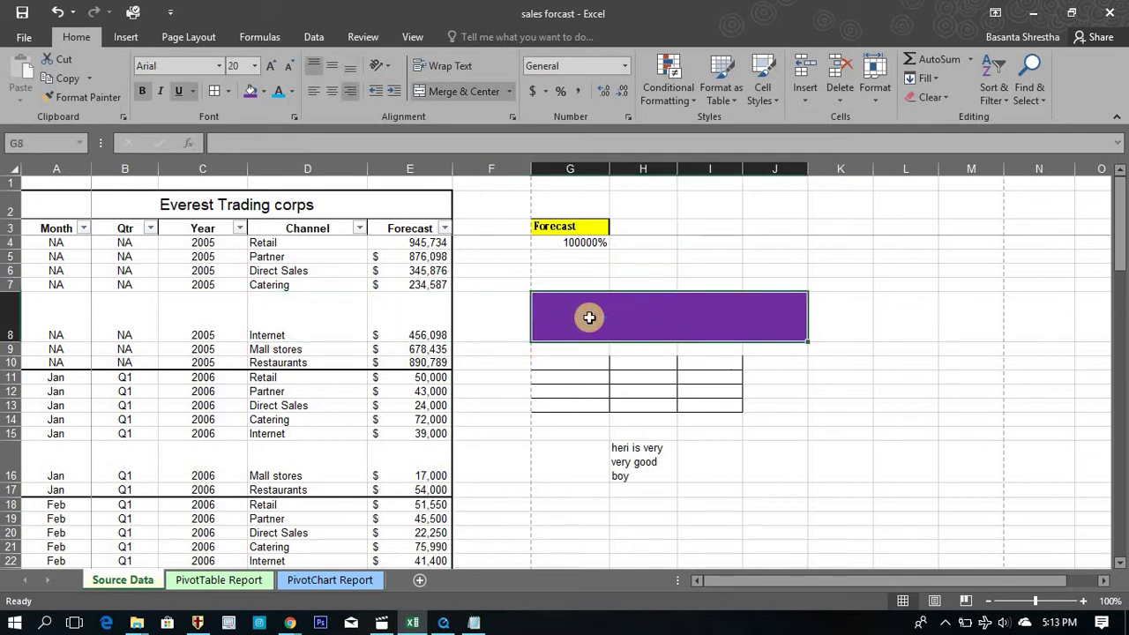
# Step: Drag row 8's border up to make the row much shorter
pyautogui.click(411, 316)
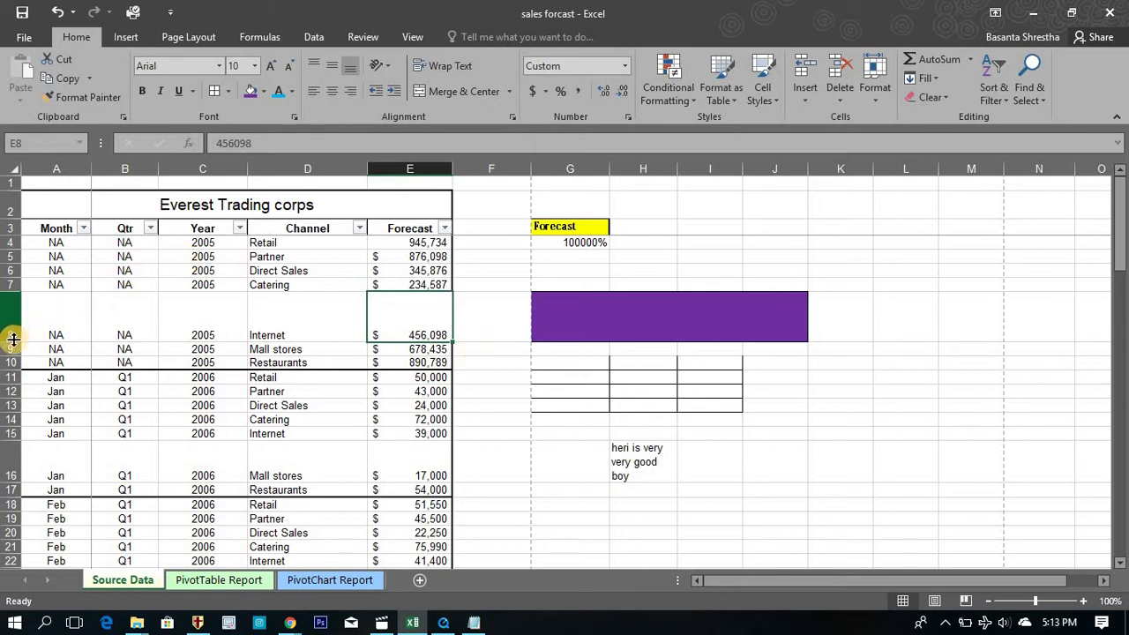
pyautogui.moveTo(14, 341); pyautogui.dragTo(19, 320)
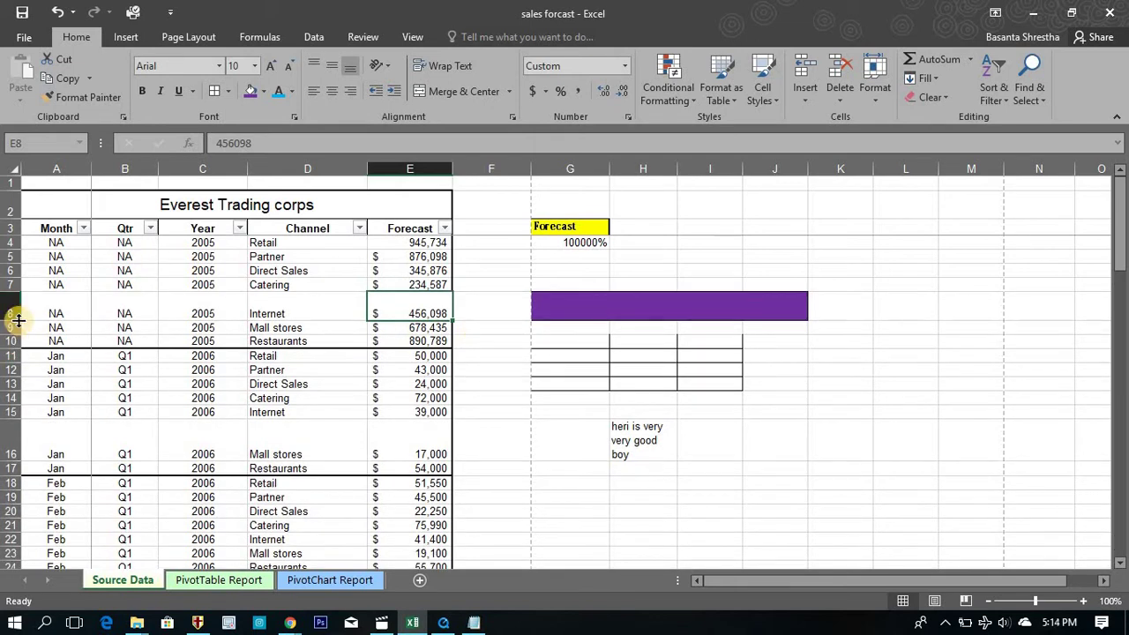
pyautogui.click(579, 311)
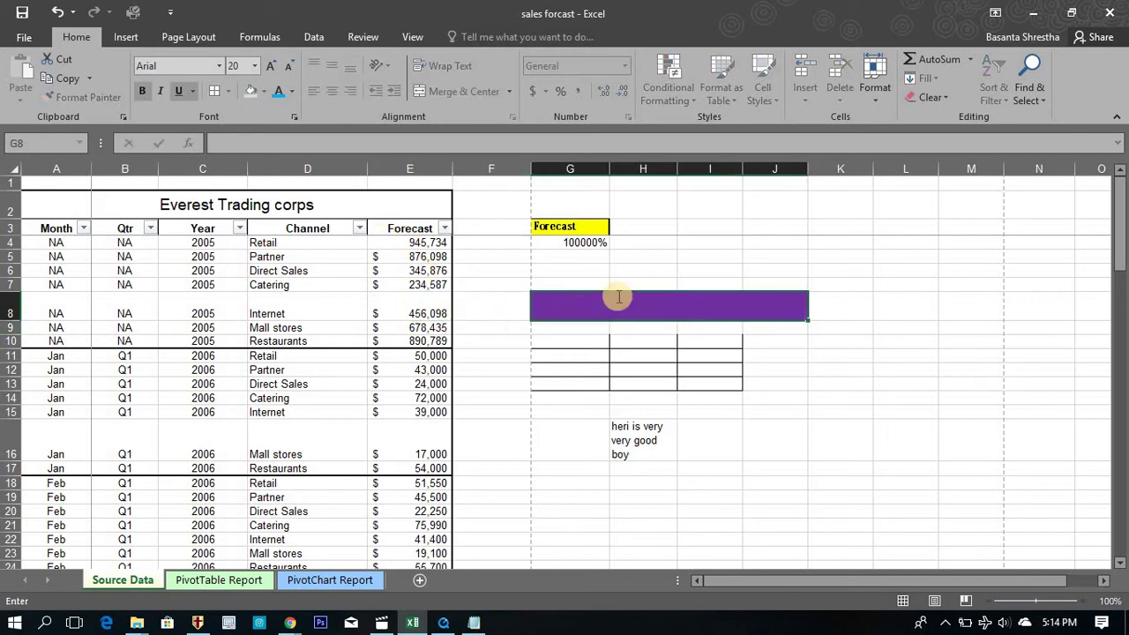
pyautogui.click(10, 309)
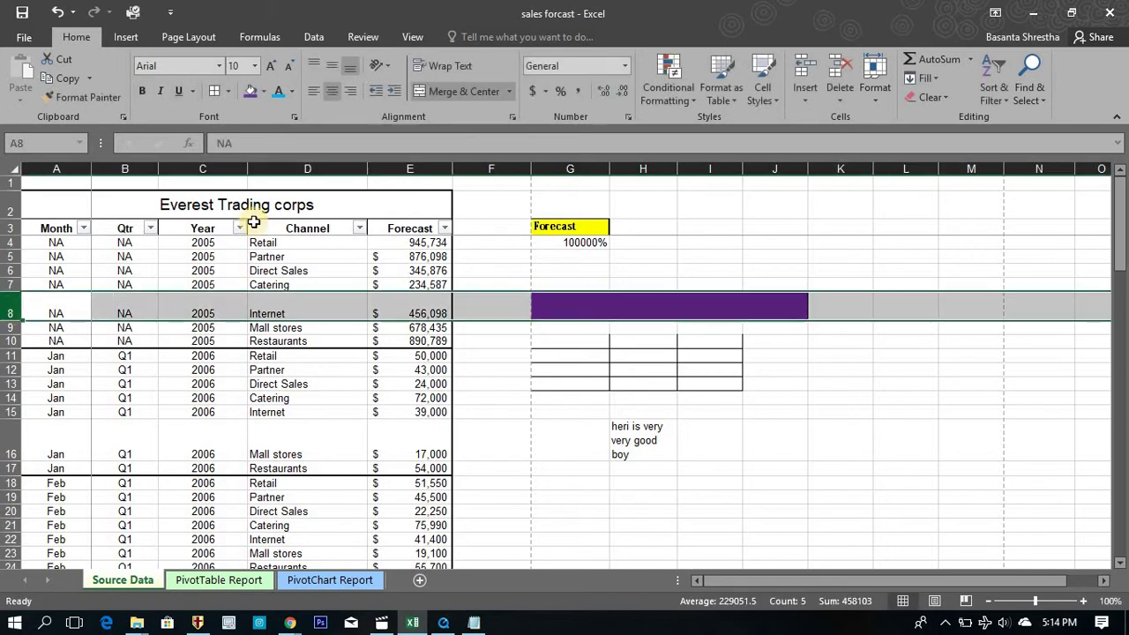
# Step: Set row 8's height to 12 via Format > Row Height
pyautogui.click(874, 93)
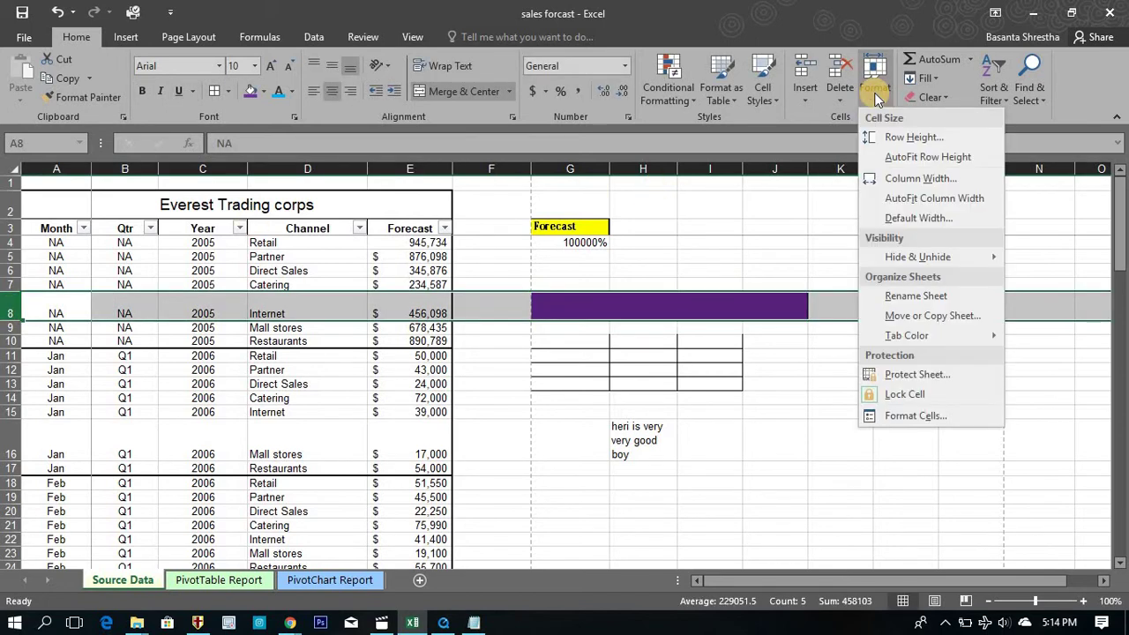
pyautogui.click(895, 142)
pyautogui.write('12')
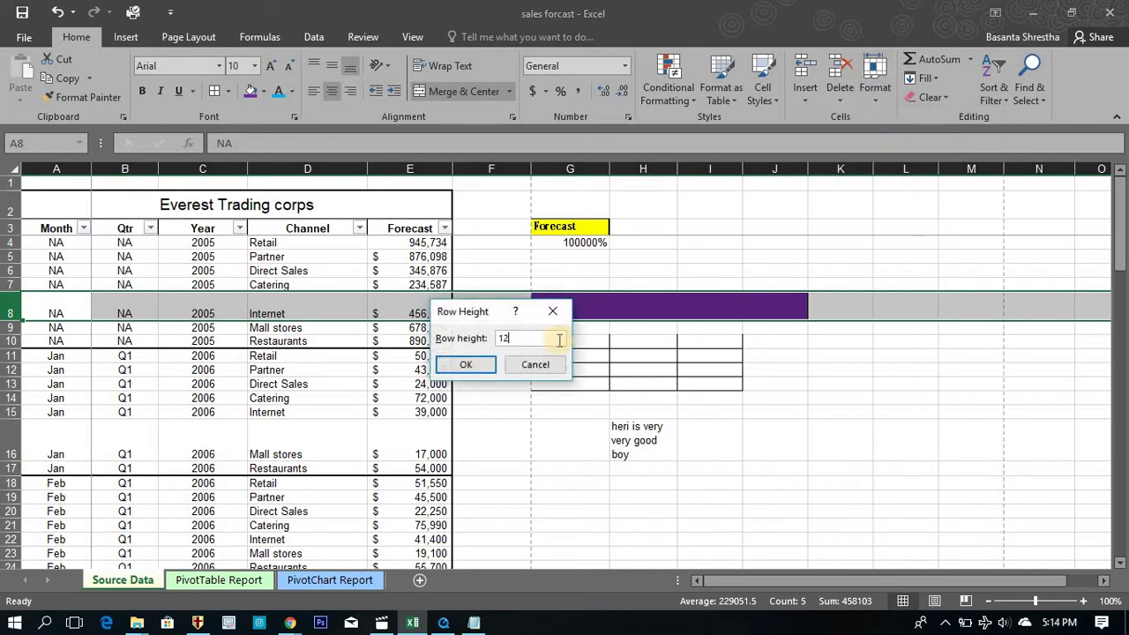
pyautogui.press('Return')
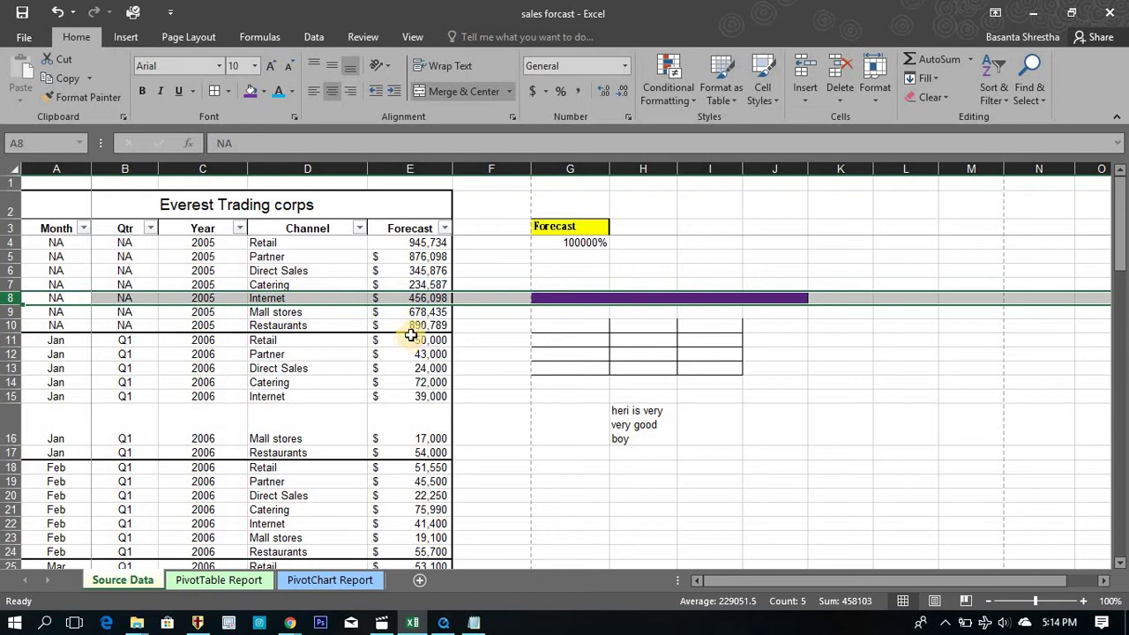
# Step: Delete the wrapped sentence from cell H16
pyautogui.click(445, 298)
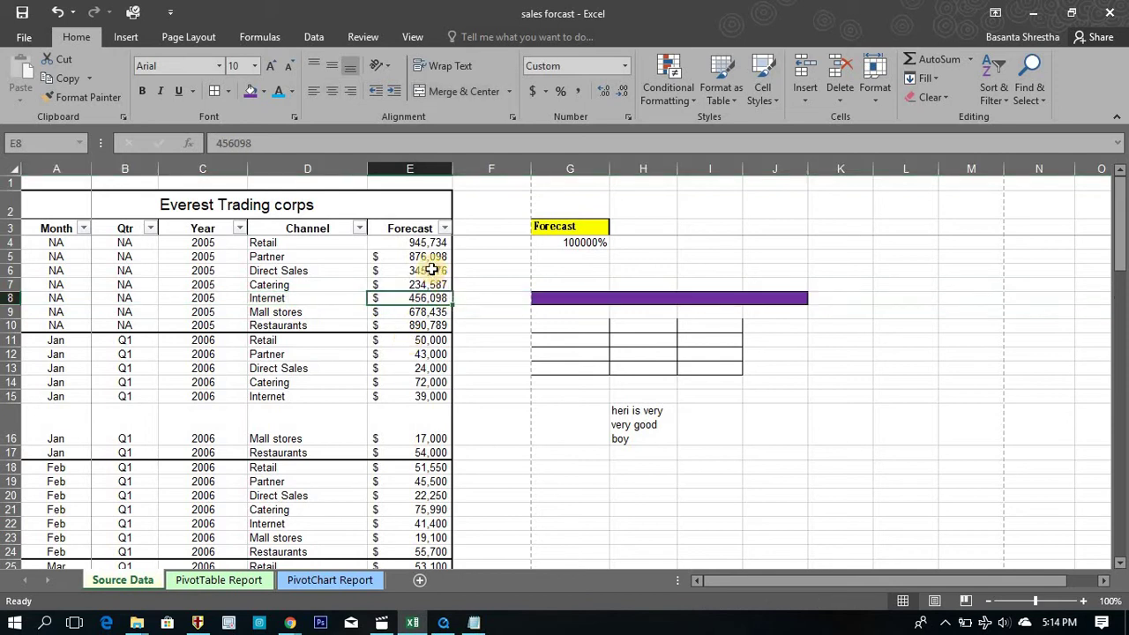
pyautogui.click(432, 271)
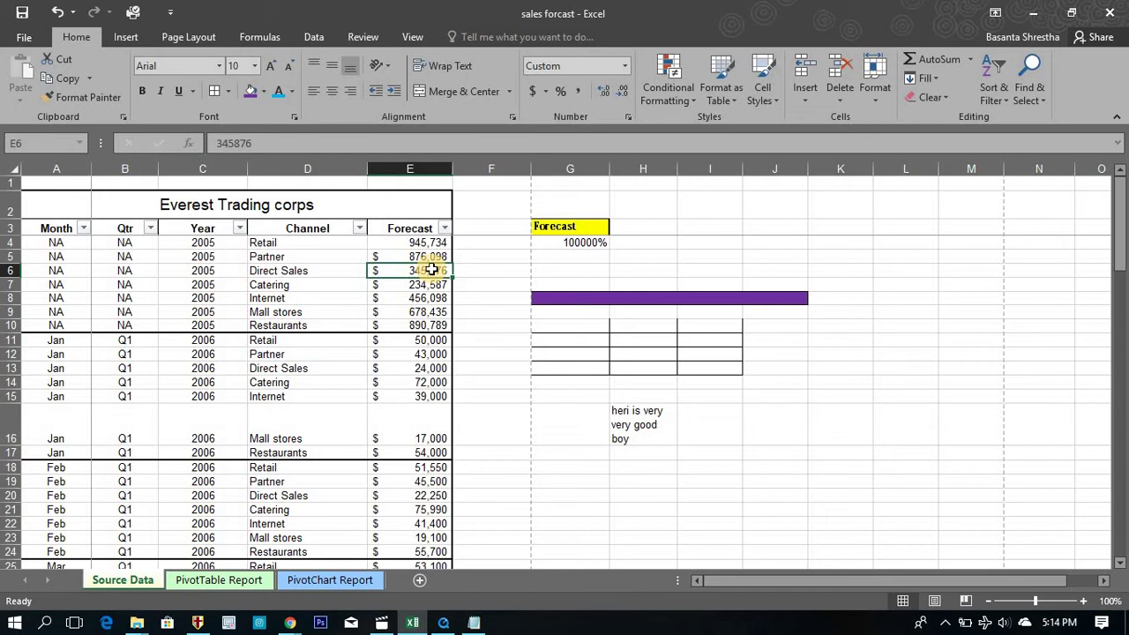
pyautogui.press('Left')
pyautogui.press('Left')
pyautogui.press('Left')
pyautogui.press('Left')
pyautogui.press('Down')
pyautogui.press('Down')
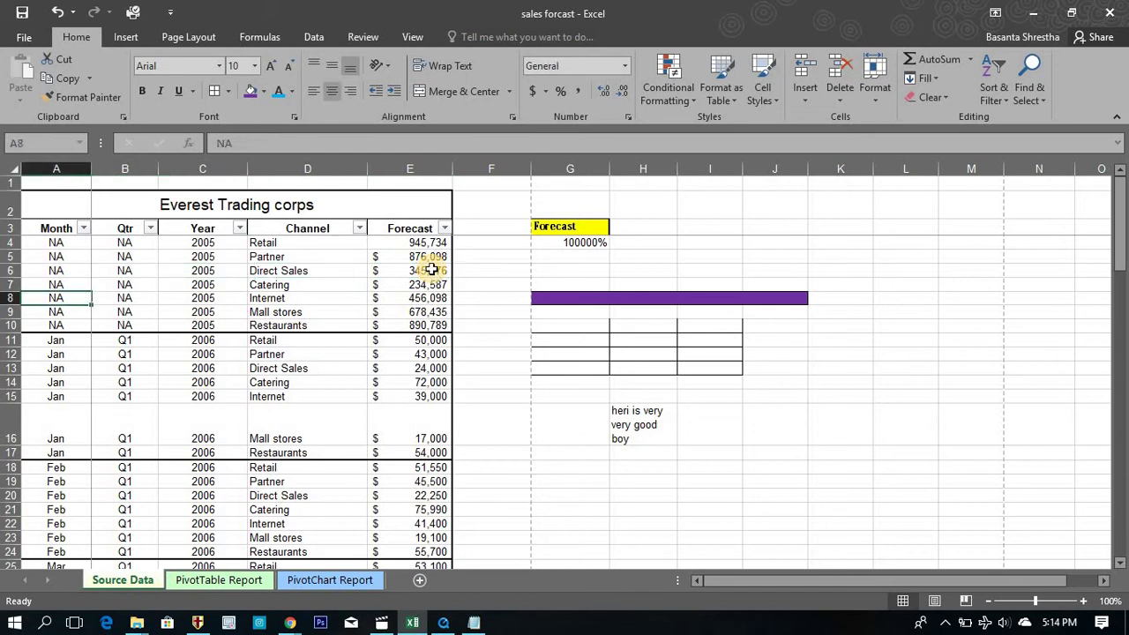
pyautogui.click(651, 420)
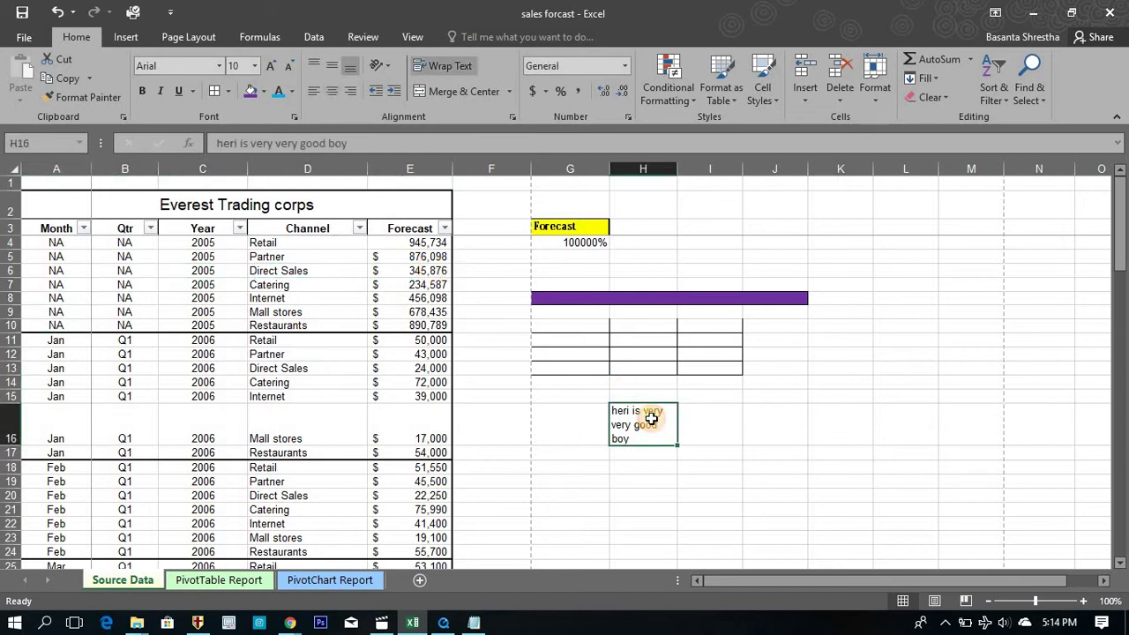
pyautogui.press('Delete')
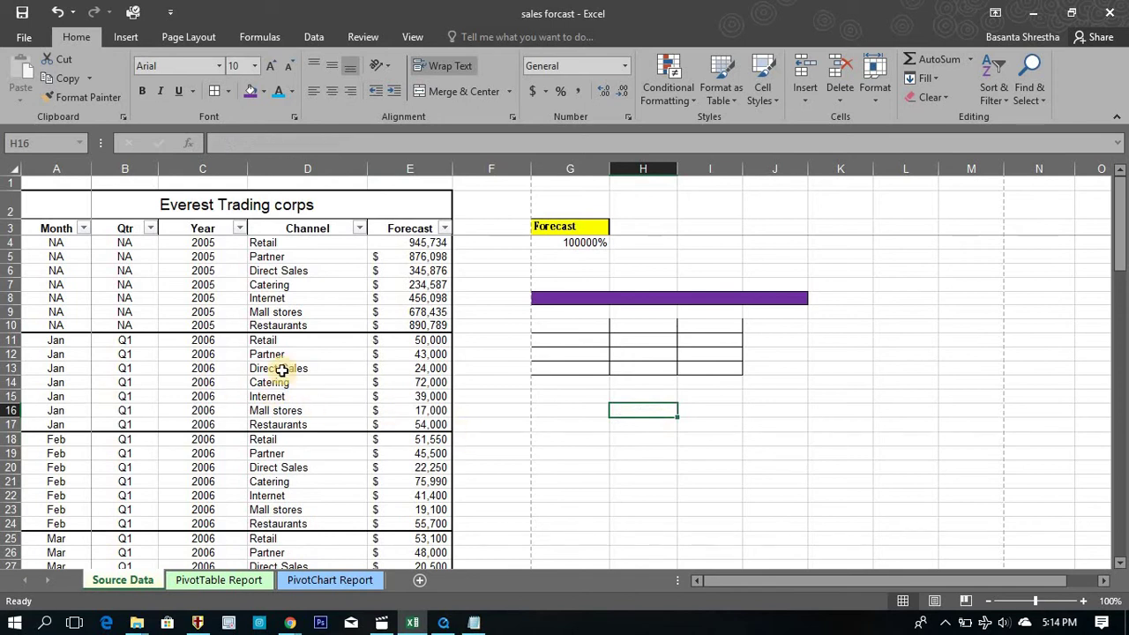
pyautogui.click(281, 370)
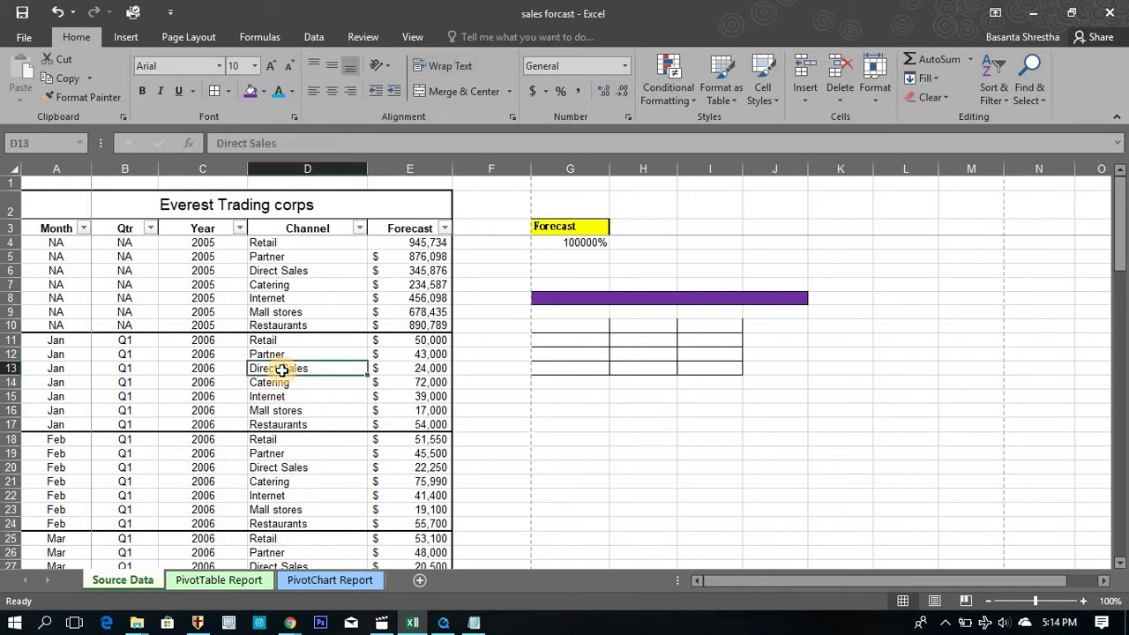
# Step: Open and close the Month and Year filter dropdowns without changing anything
pyautogui.click(81, 230)
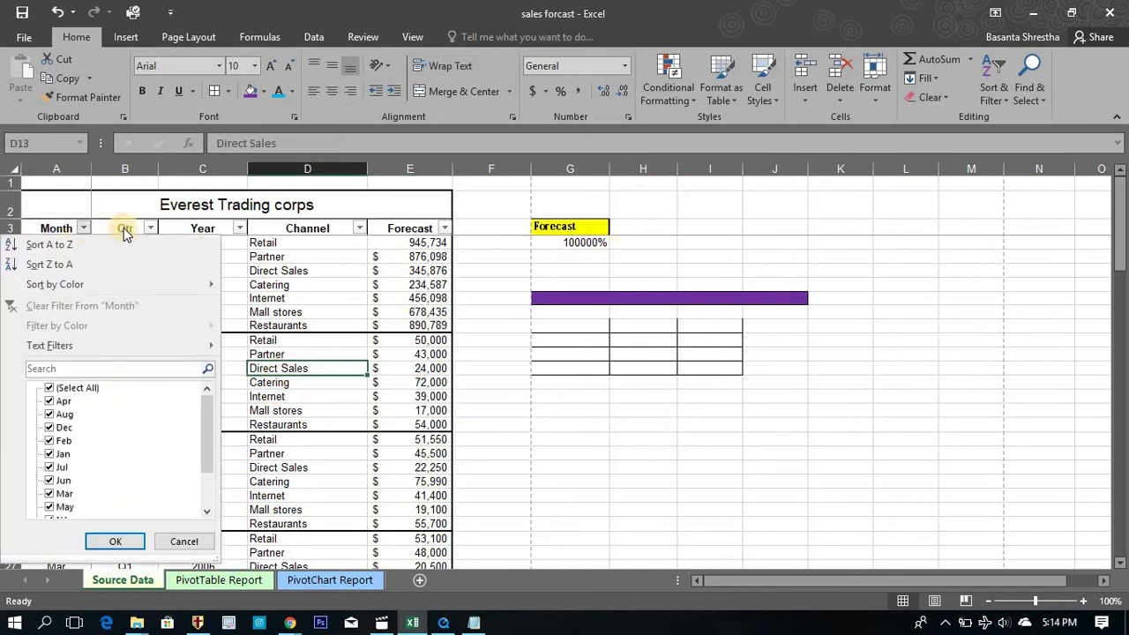
pyautogui.click(147, 229)
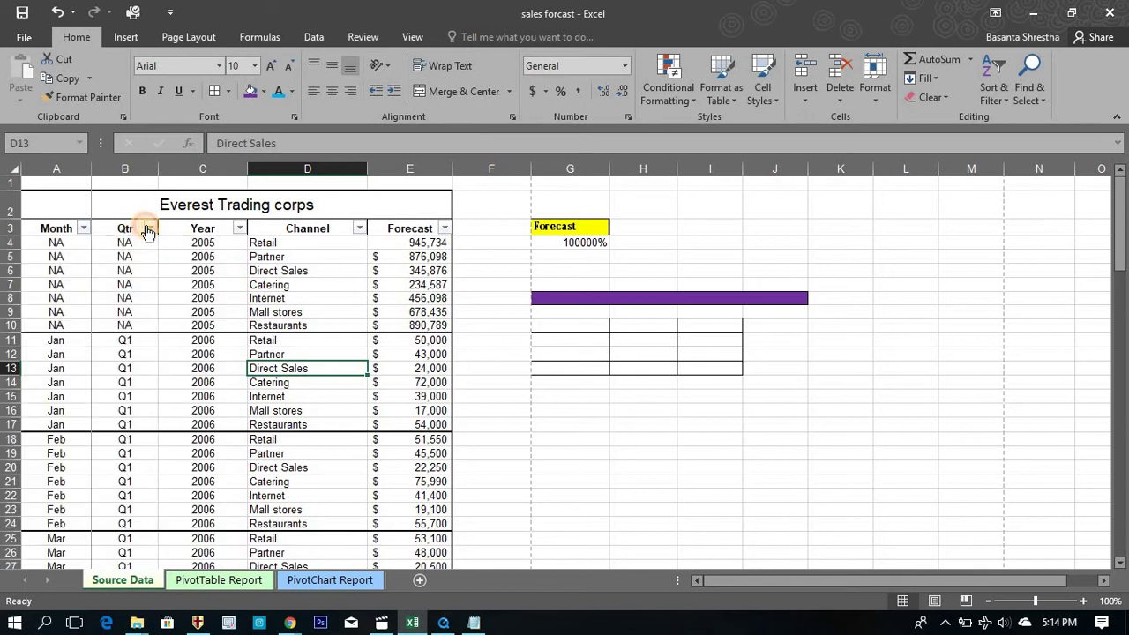
pyautogui.click(241, 229)
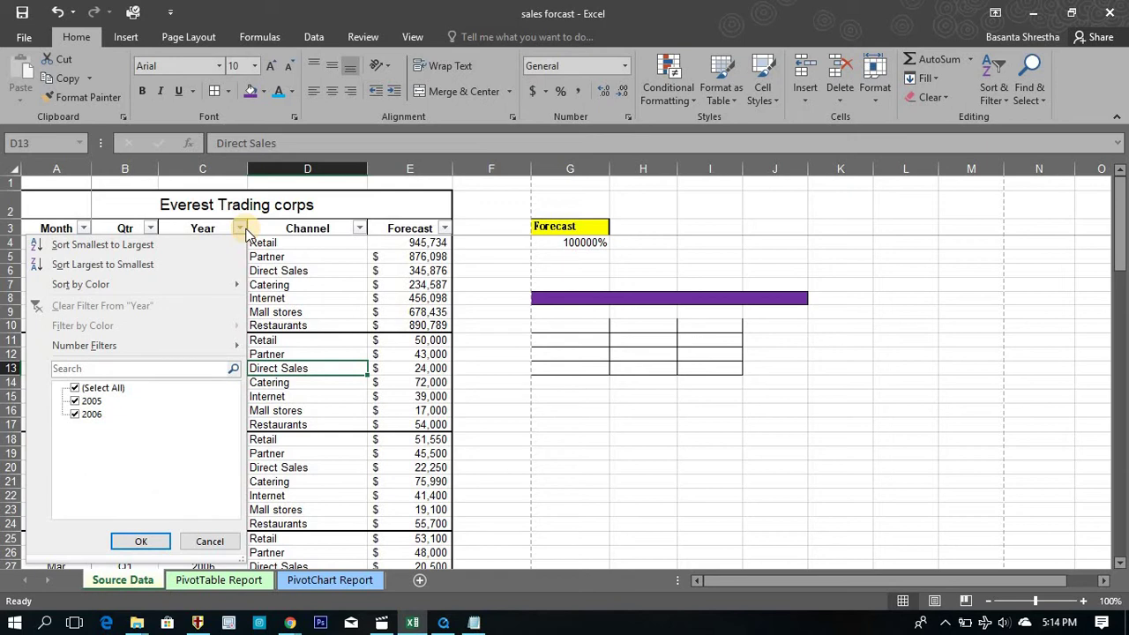
pyautogui.click(306, 228)
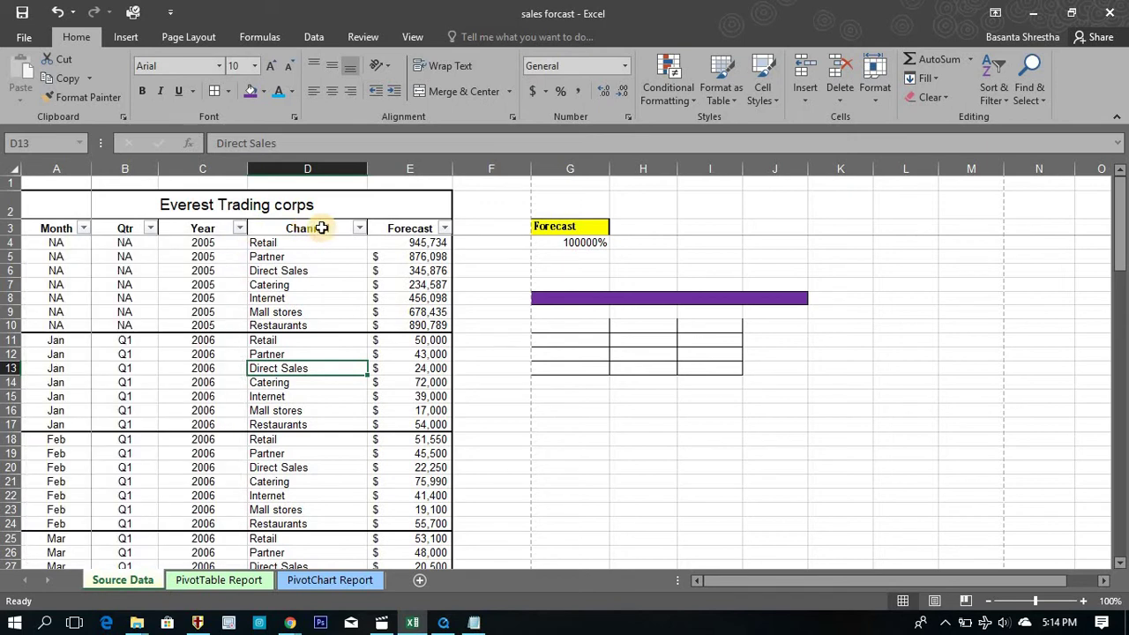
# Step: Select the whole table, turn AutoFilter off with Ctrl+Shift+L, then select header row A3:E3
pyautogui.click(343, 230)
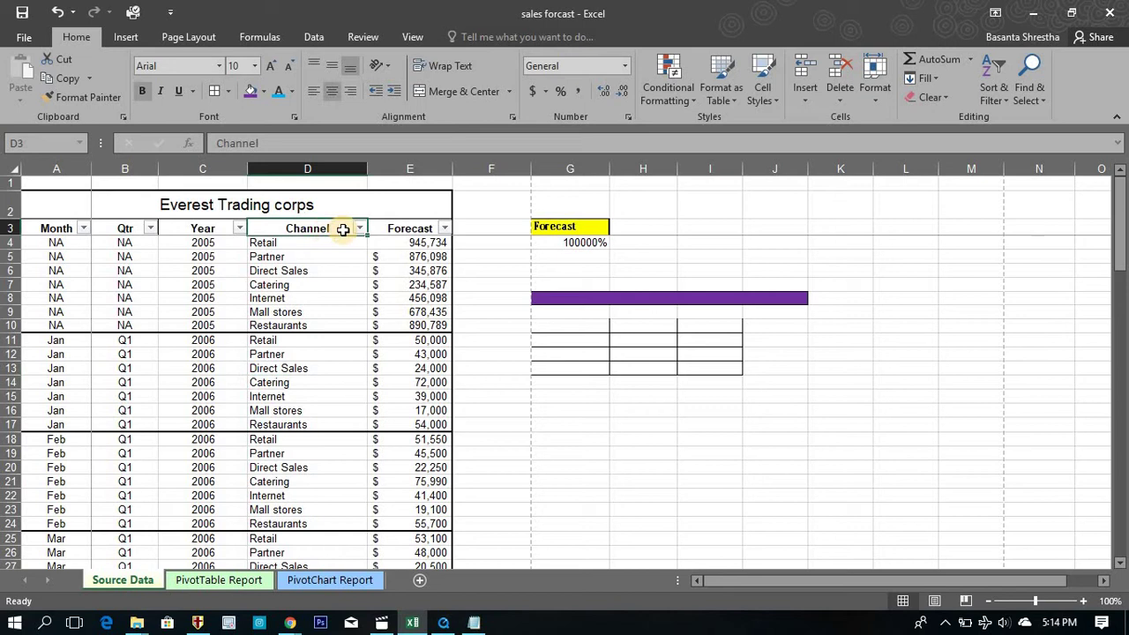
pyautogui.press('Left')
pyautogui.press('Left')
pyautogui.press('Left')
pyautogui.hotkey('ctrl', 'shift', 'Right')
pyautogui.hotkey('ctrl', 'shift', 'Down')
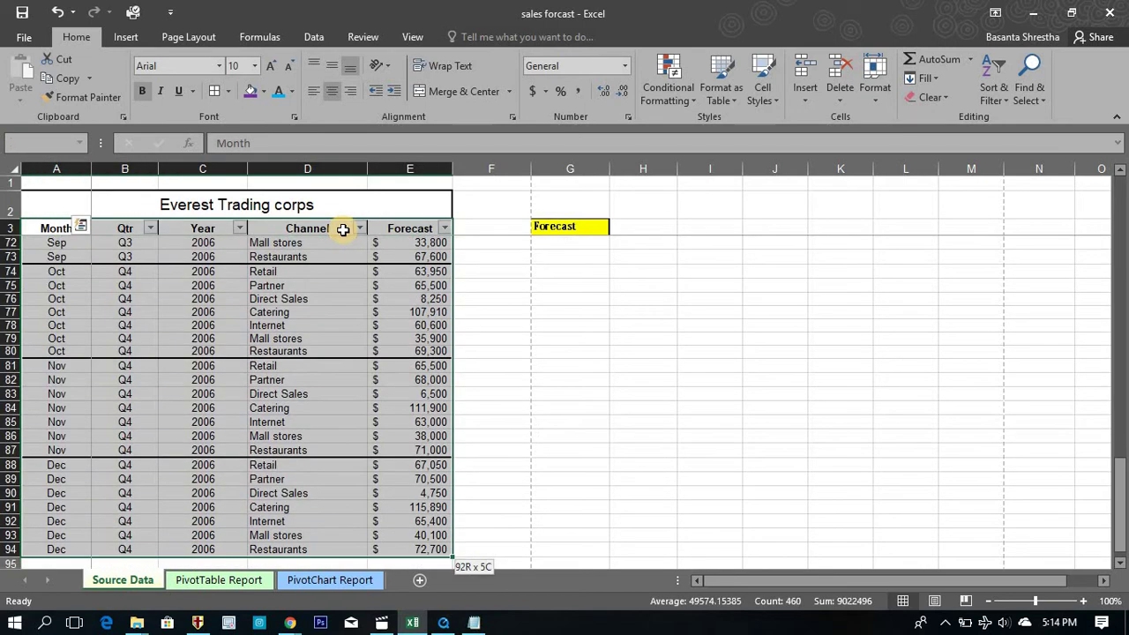
pyautogui.hotkey('ctrl', 'shift', 'l')
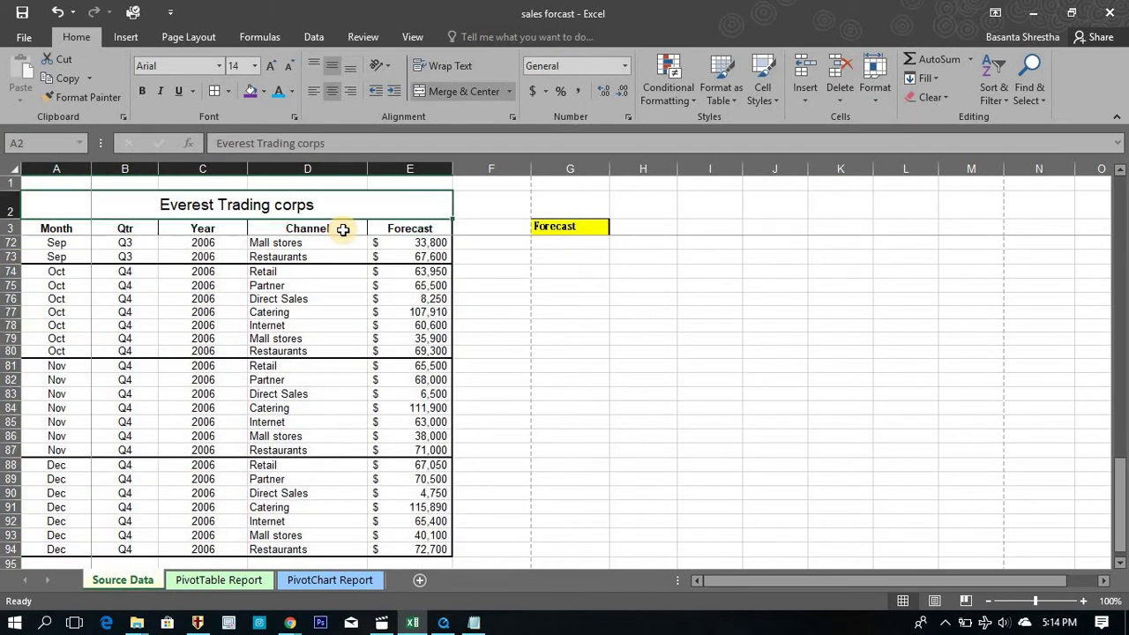
pyautogui.hotkey('ctrl', 'Home')
pyautogui.press('Up')
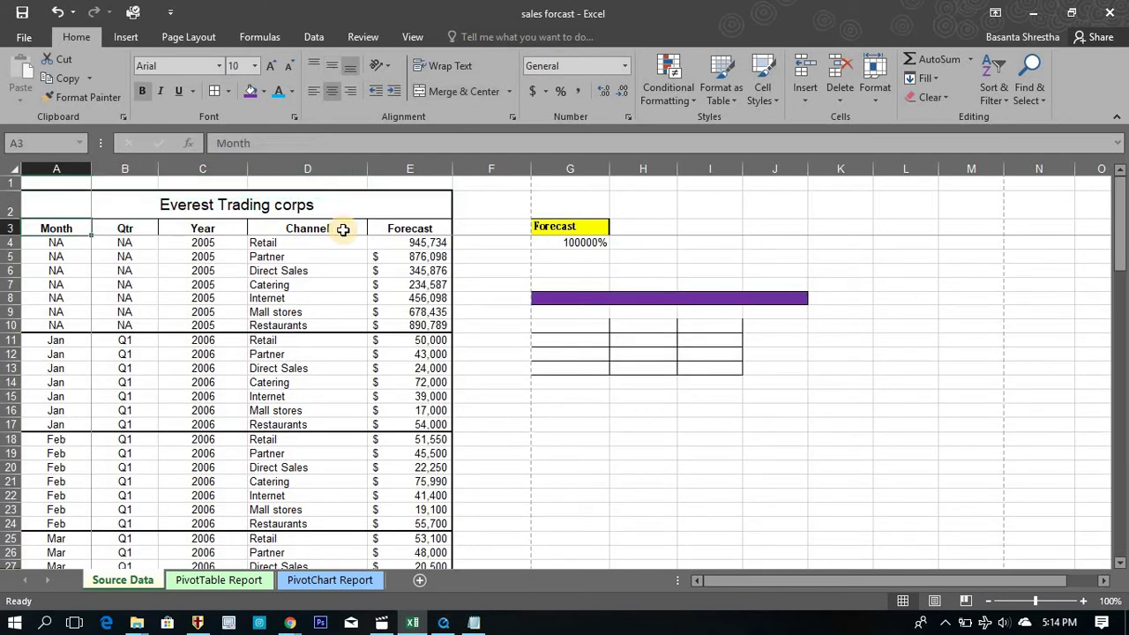
pyautogui.hotkey('shift', 'Right')
pyautogui.hotkey('shift', 'Right')
pyautogui.hotkey('shift', 'Right')
pyautogui.hotkey('shift', 'Right')
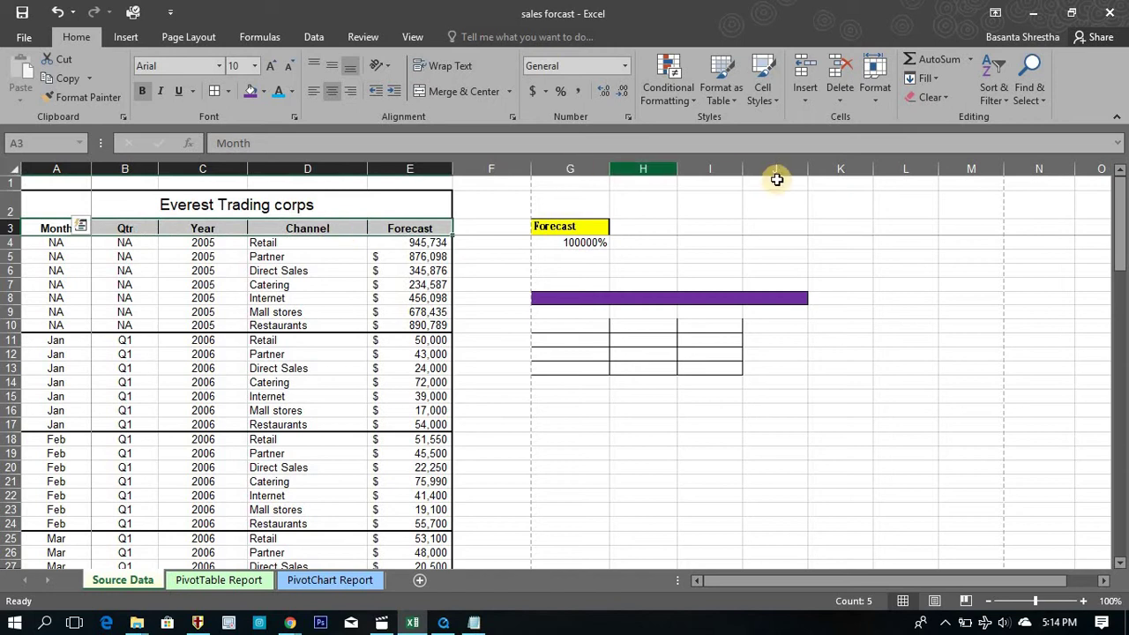
# Step: Re-enable Sort & Filter > Filter and confirm the Year filter with 2005 and 2006 both ticked
pyautogui.click(993, 99)
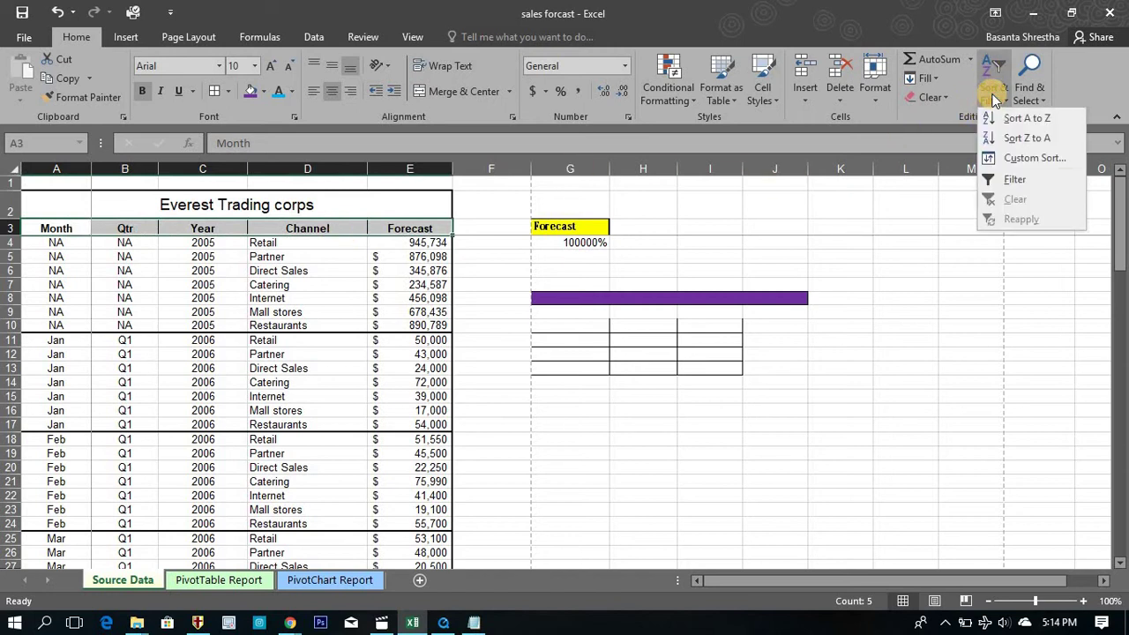
pyautogui.click(1003, 180)
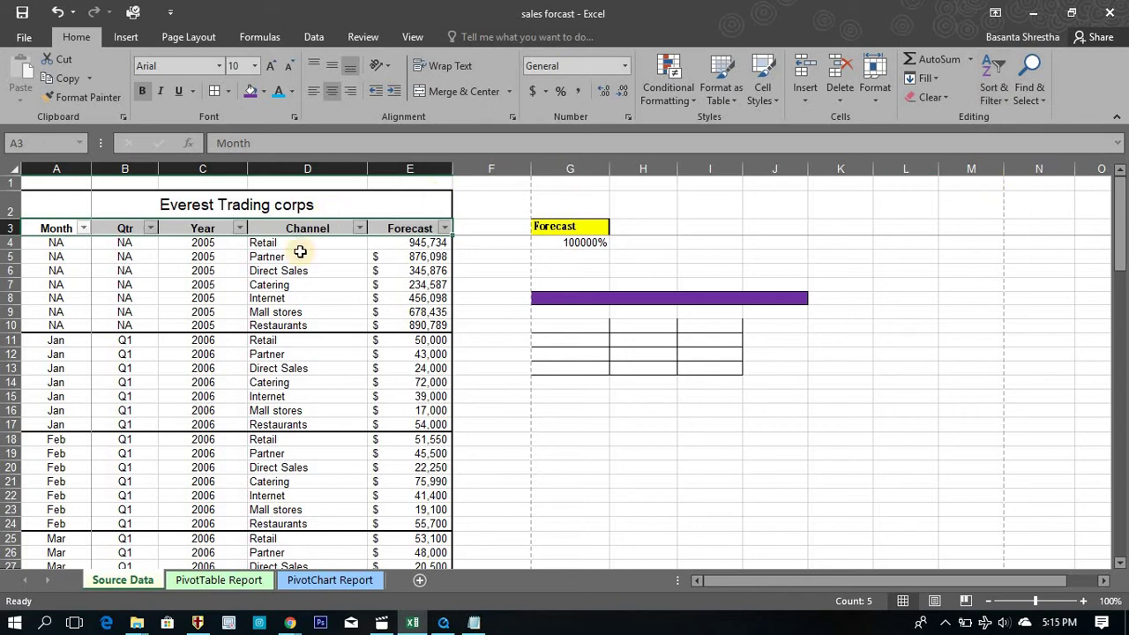
pyautogui.click(239, 228)
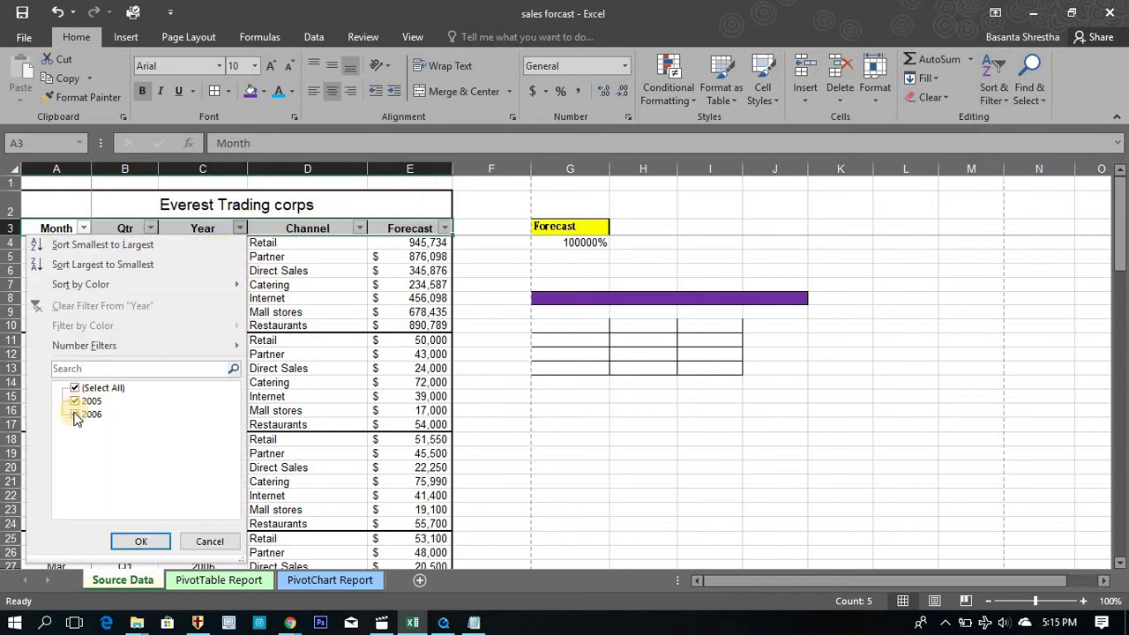
pyautogui.click(76, 415)
pyautogui.click(75, 401)
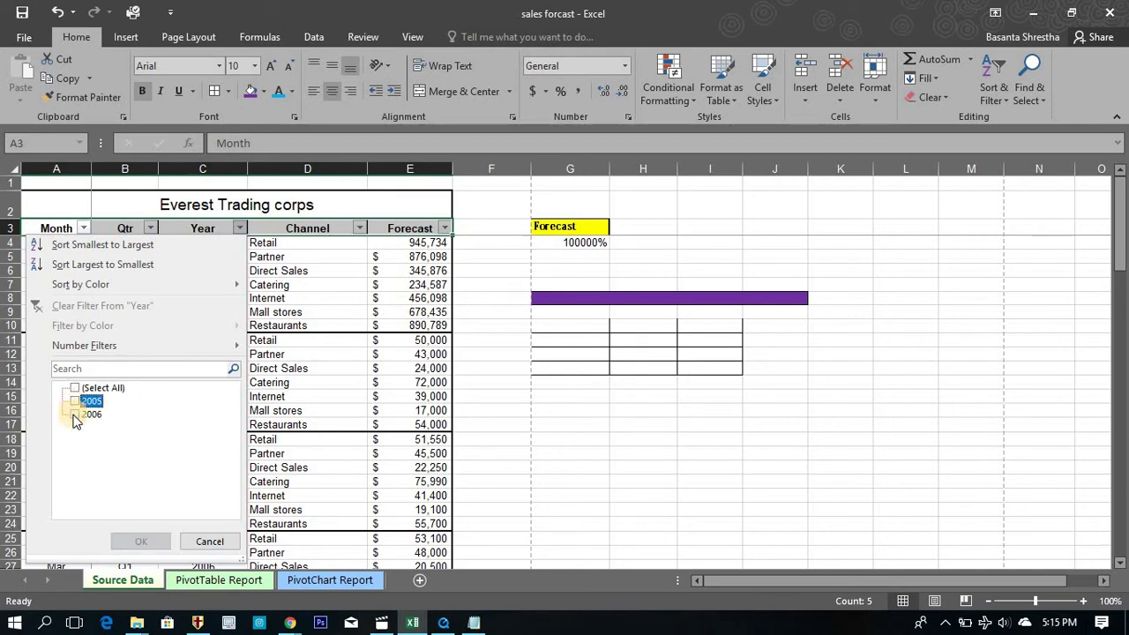
pyautogui.click(76, 402)
pyautogui.click(76, 402)
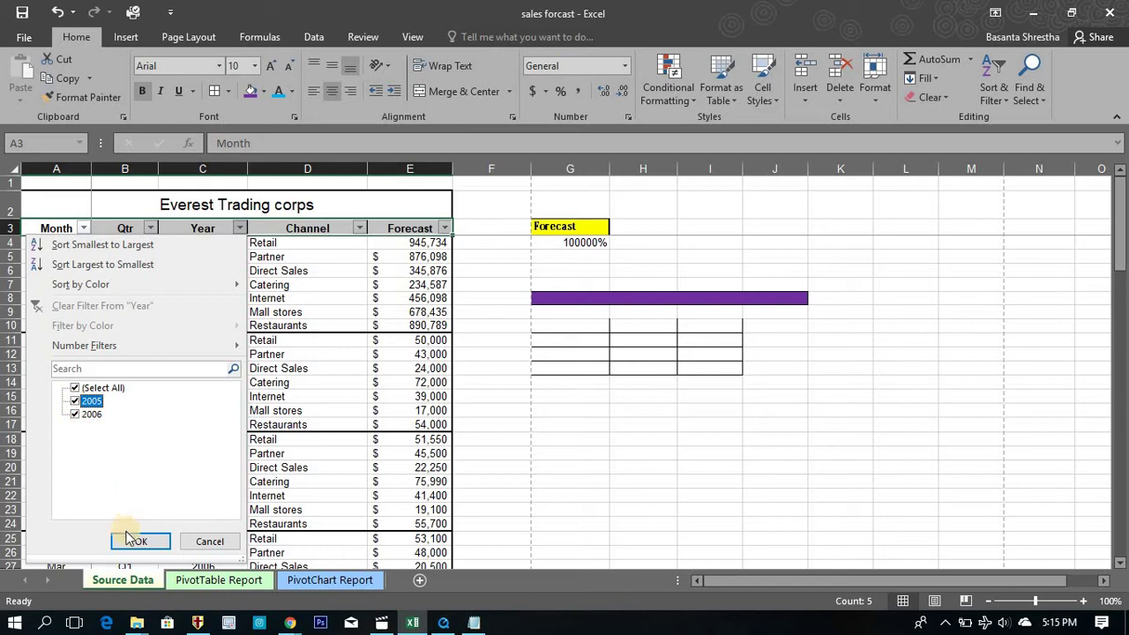
pyautogui.click(132, 540)
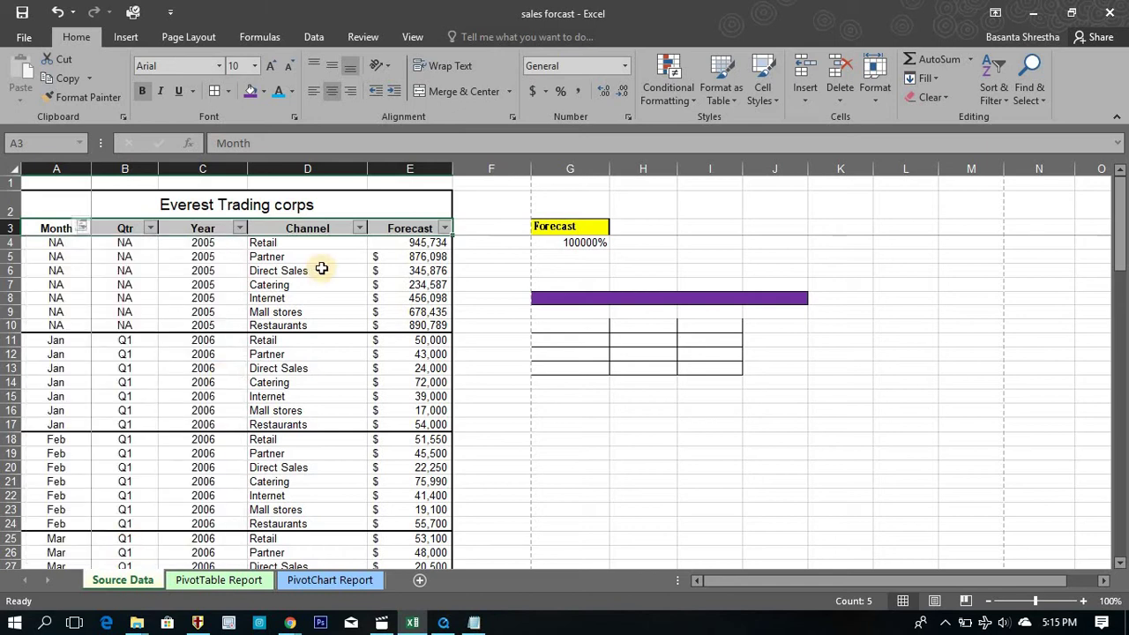
# Step: Apply a Channel custom filter 'contains retail' with a second 'does not contain' condition
pyautogui.click(362, 229)
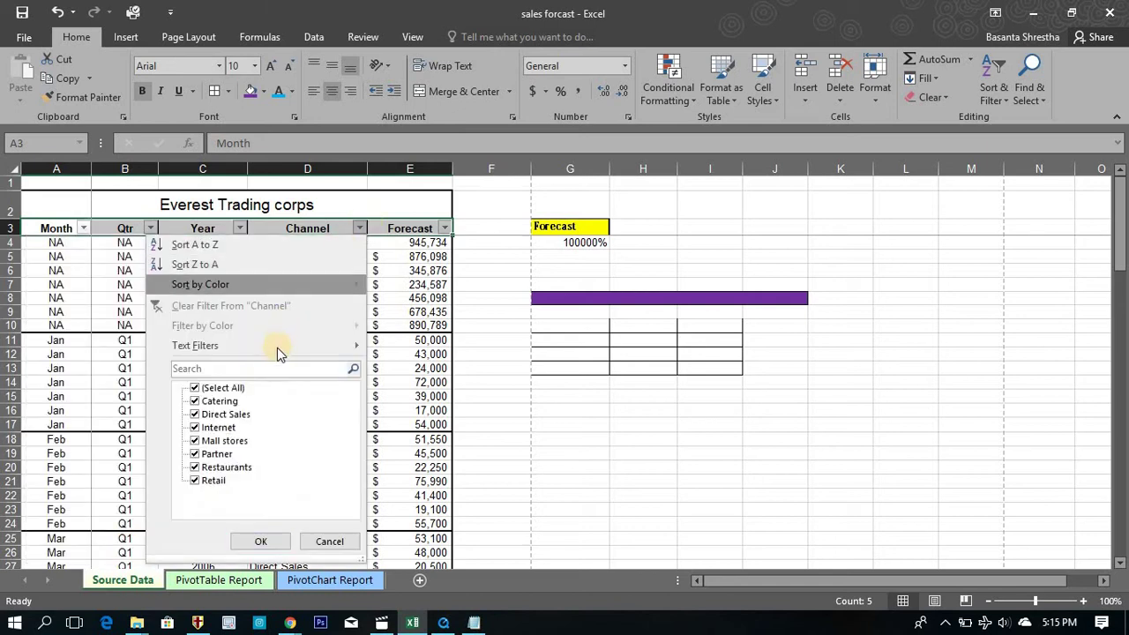
pyautogui.moveTo(277, 348)
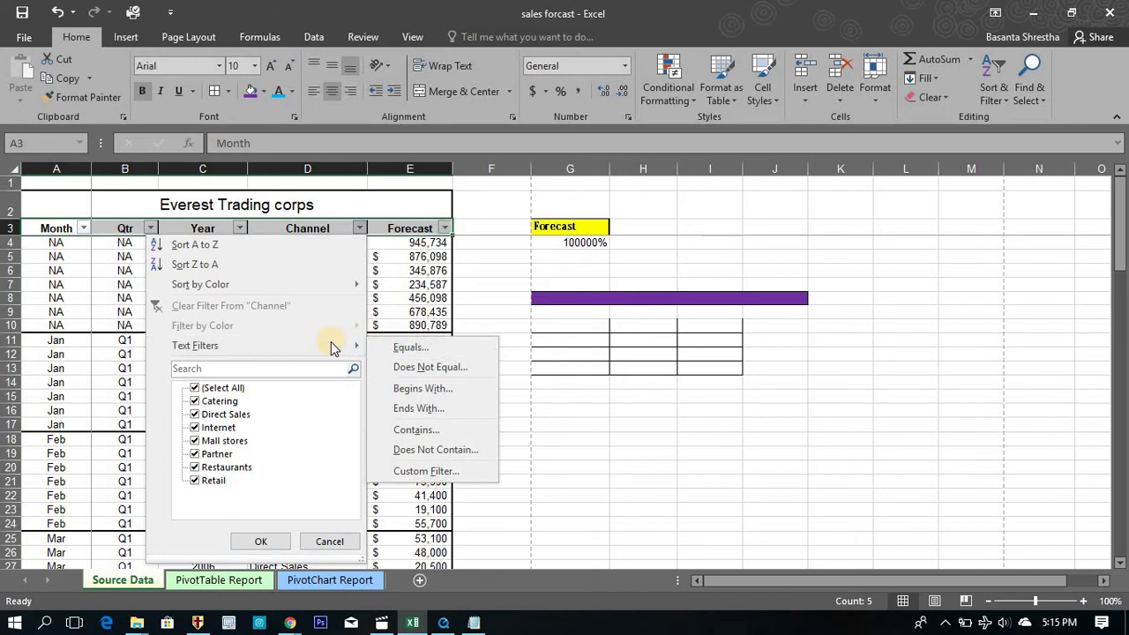
pyautogui.click(407, 429)
pyautogui.write('retail')
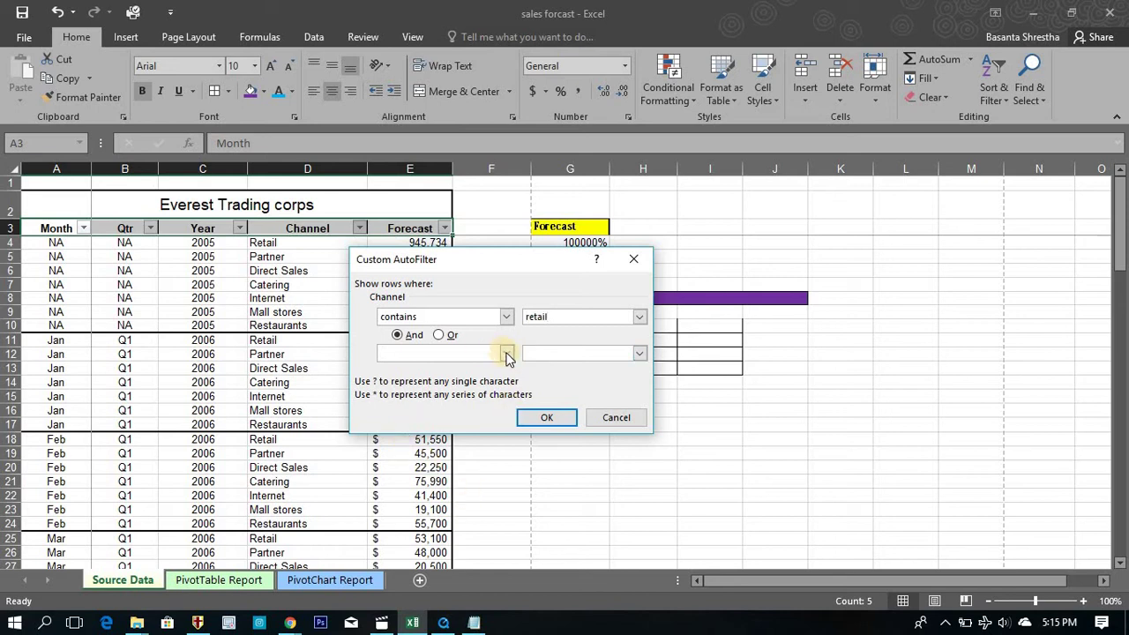
pyautogui.click(409, 355)
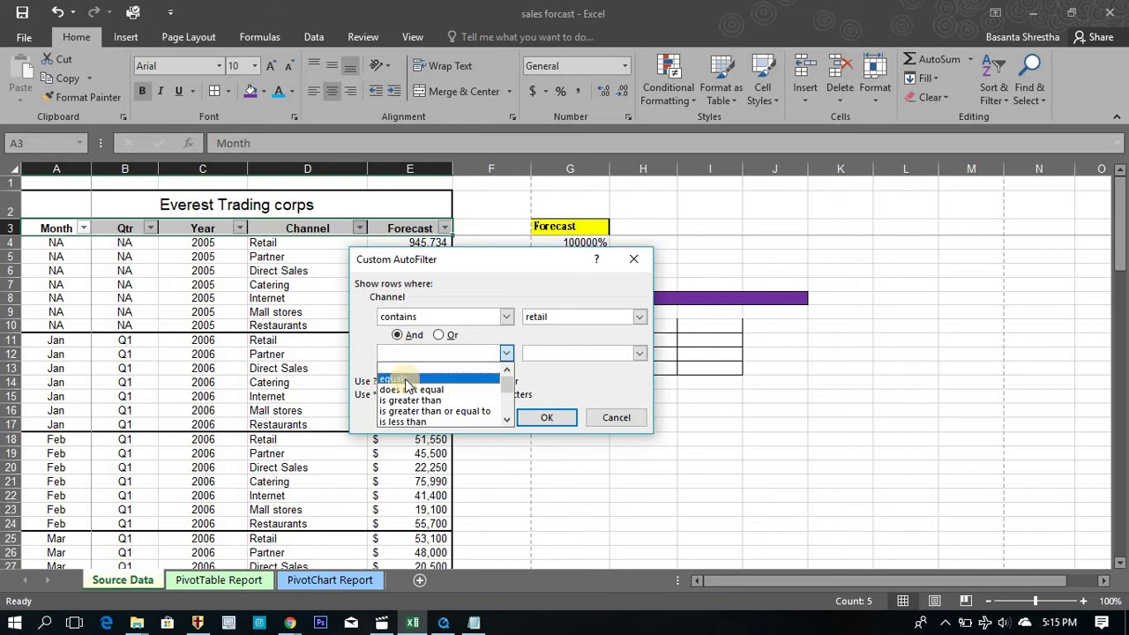
pyautogui.click(507, 420)
pyautogui.scroll(-1, 508, 421)
pyautogui.scroll(-1, 507, 420)
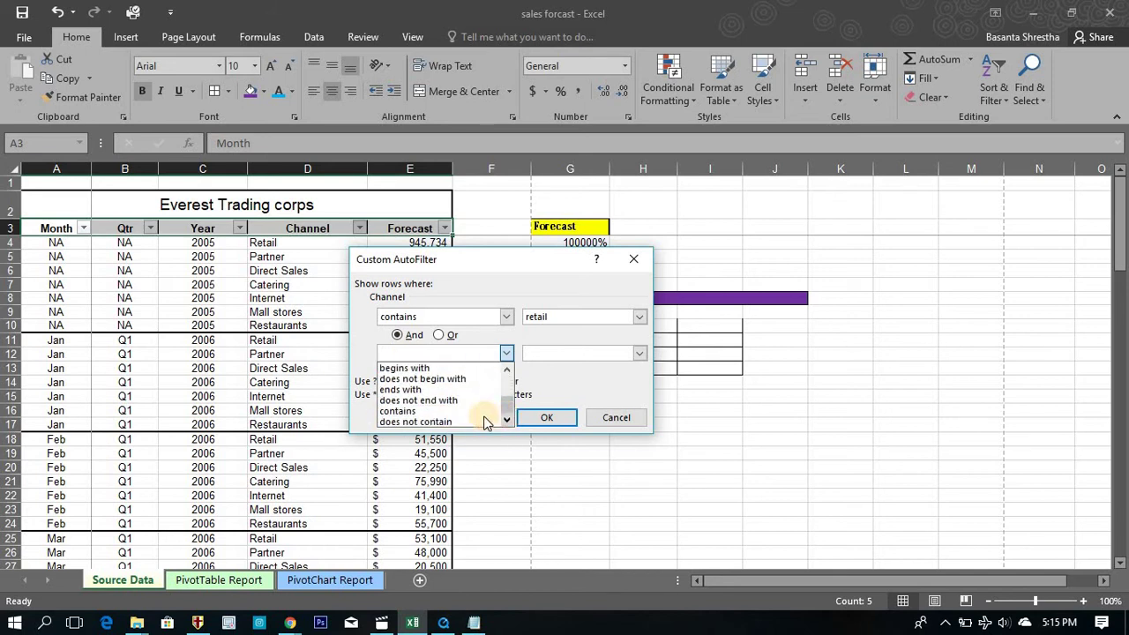
pyautogui.click(477, 422)
pyautogui.click(572, 351)
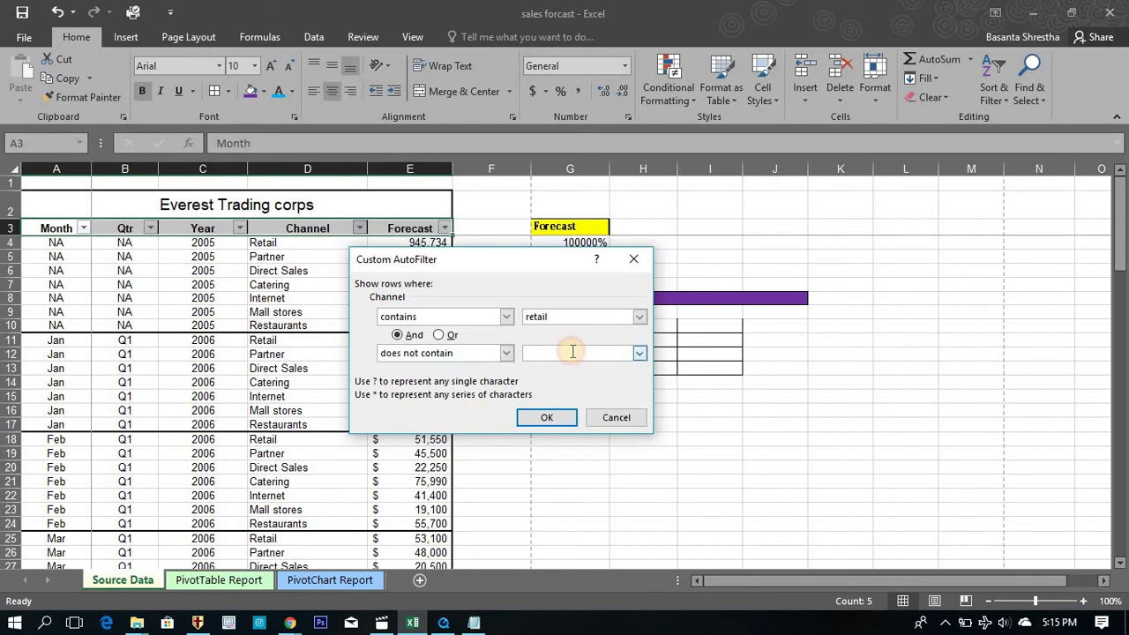
pyautogui.write('mail')
pyautogui.press('Return')
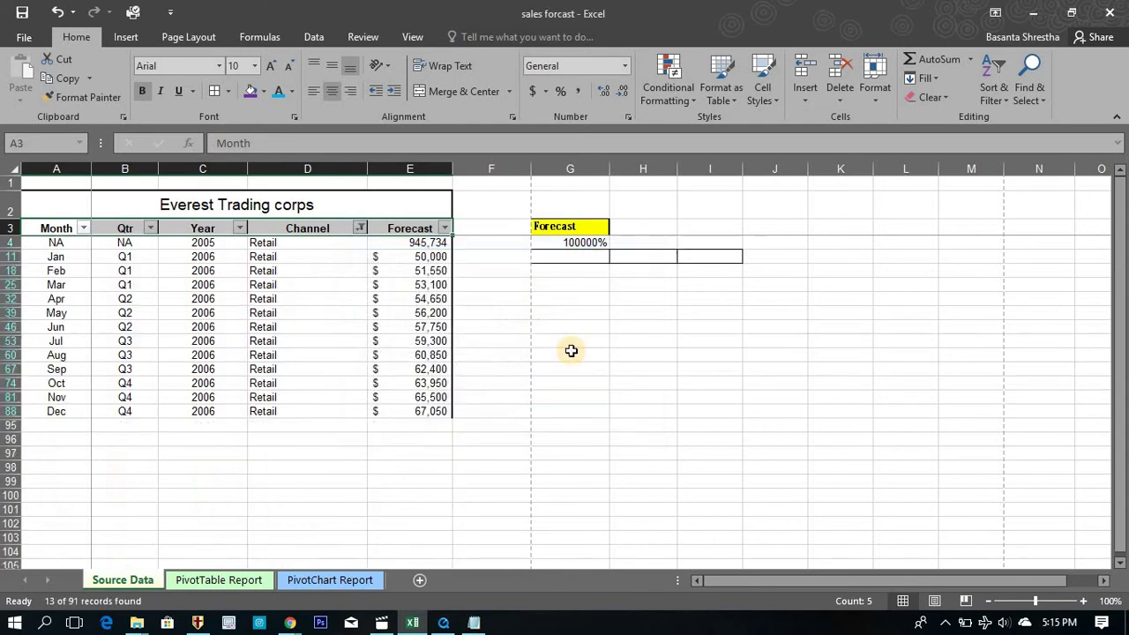
# Step: Switch the Channel custom filter to Or with a second 'contains' condition
pyautogui.click(311, 243)
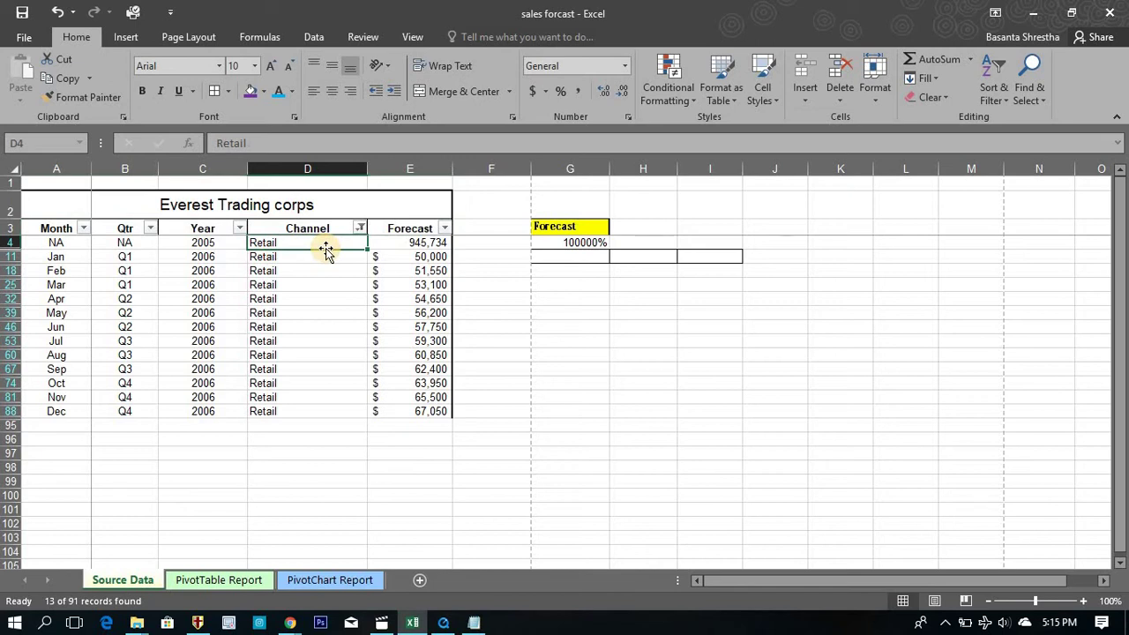
pyautogui.click(360, 227)
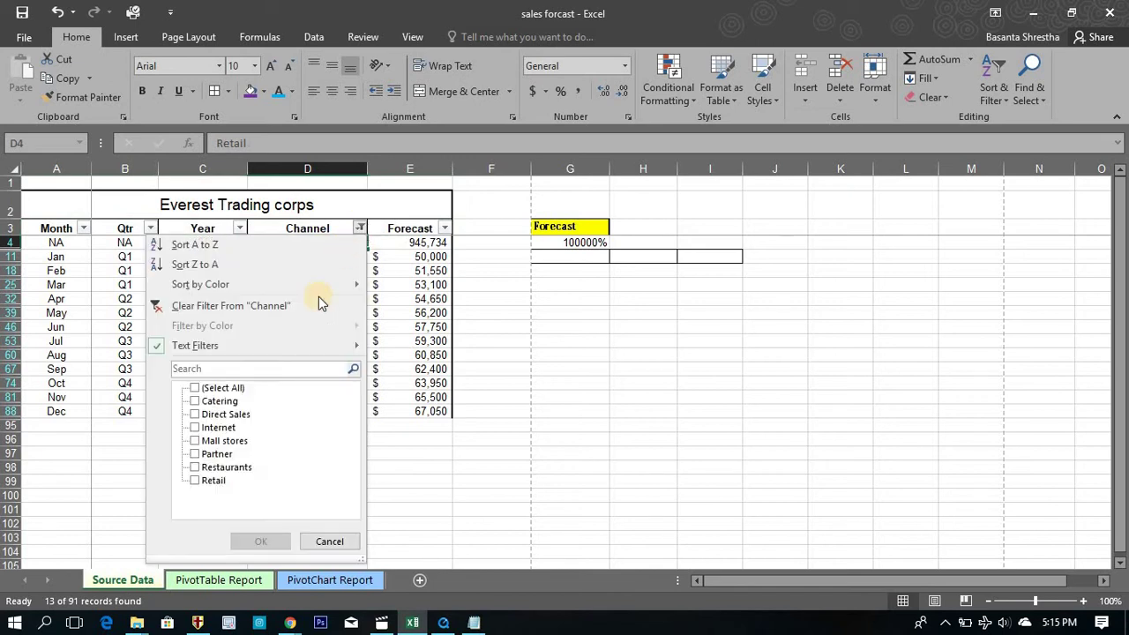
pyautogui.moveTo(292, 347)
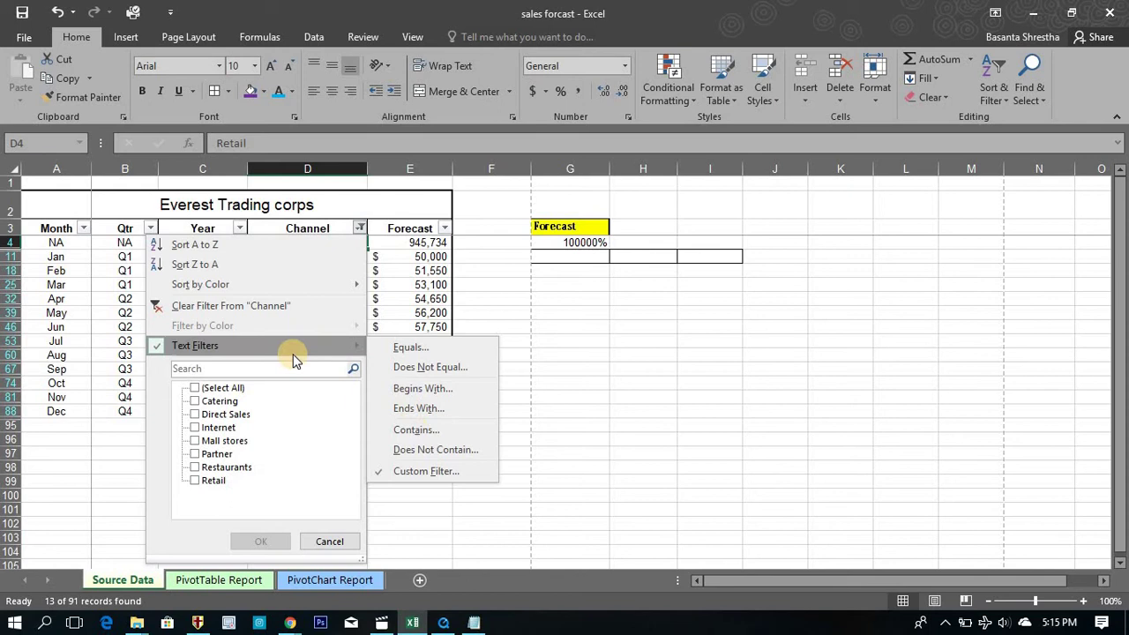
pyautogui.click(405, 474)
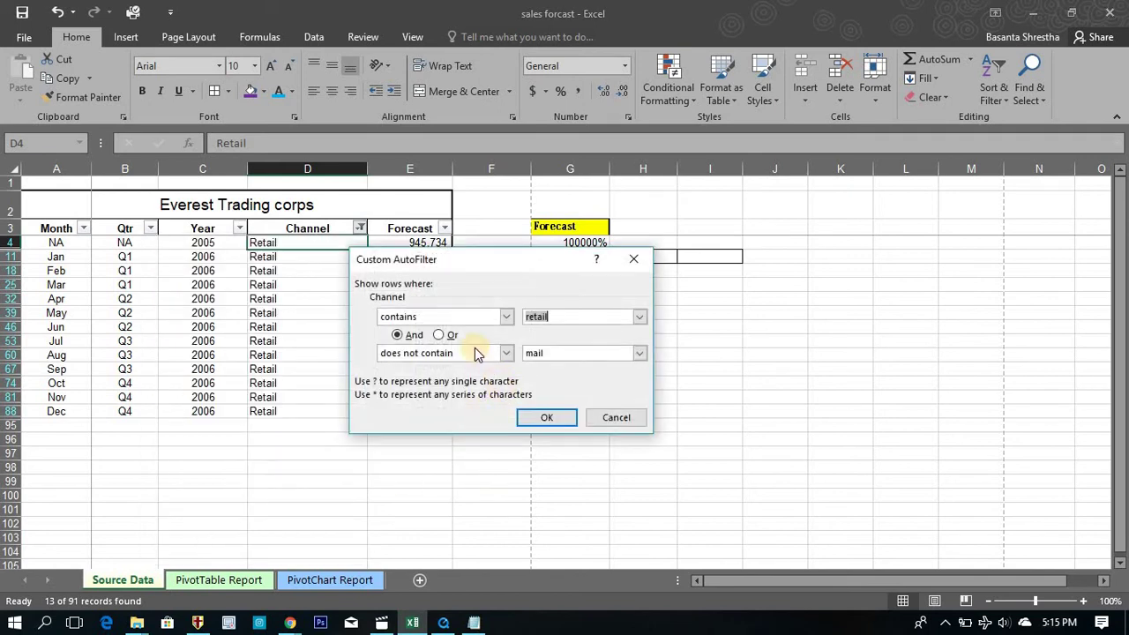
pyautogui.click(438, 334)
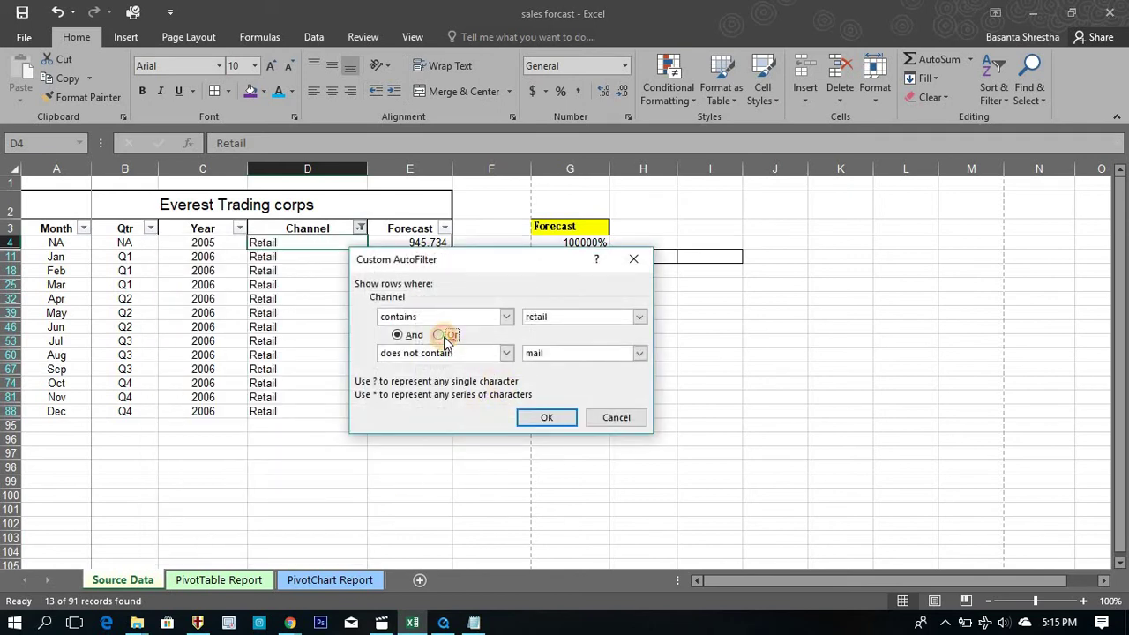
pyautogui.click(505, 353)
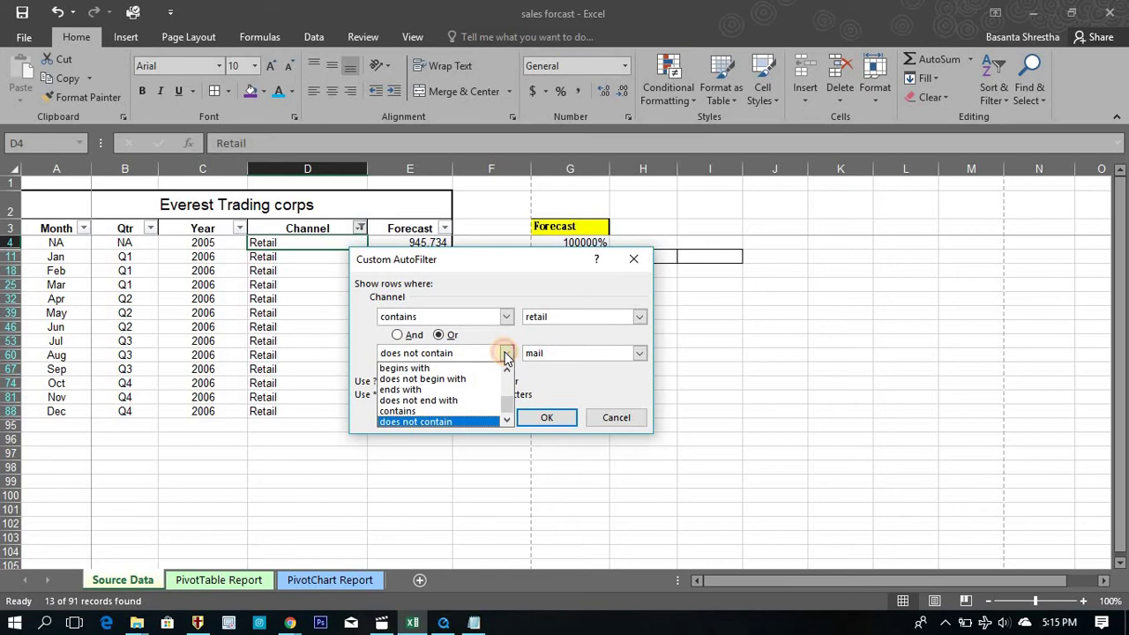
pyautogui.click(475, 411)
pyautogui.click(530, 418)
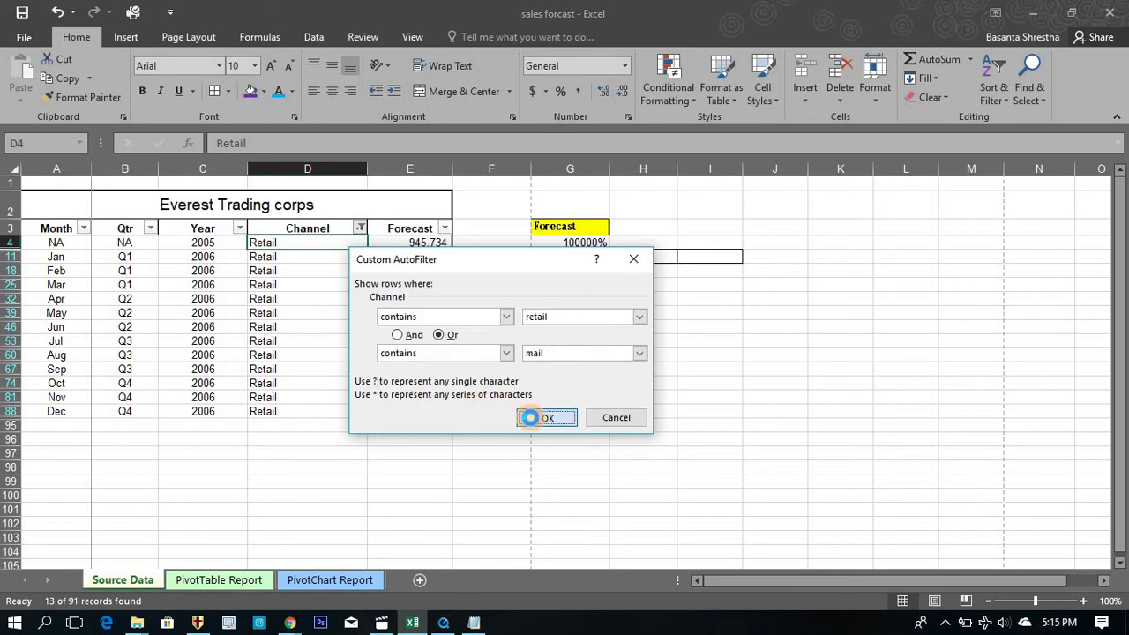
# Step: Change the second Channel condition to 'begins with' 'de', still showing the 13 Retail rows
pyautogui.click(310, 298)
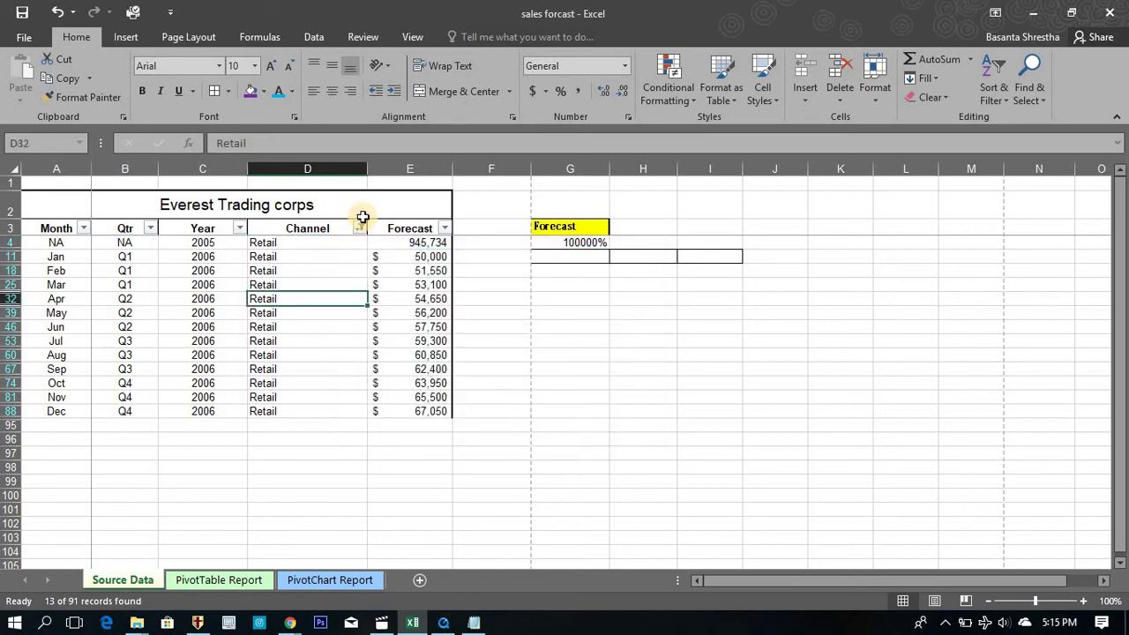
pyautogui.click(359, 227)
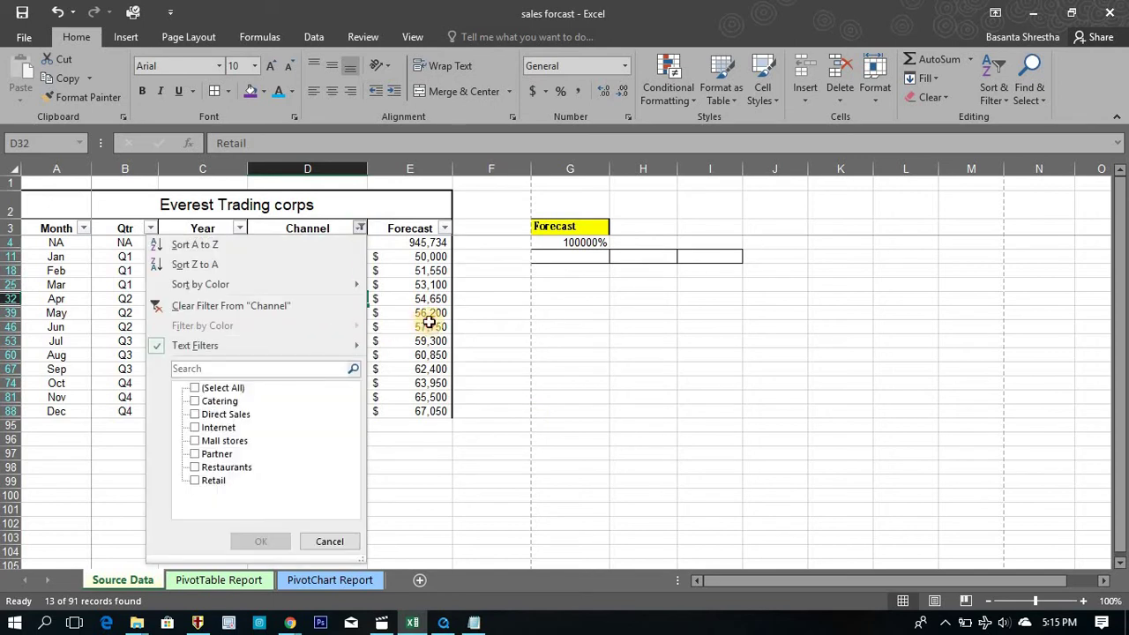
pyautogui.click(429, 319)
pyautogui.click(361, 231)
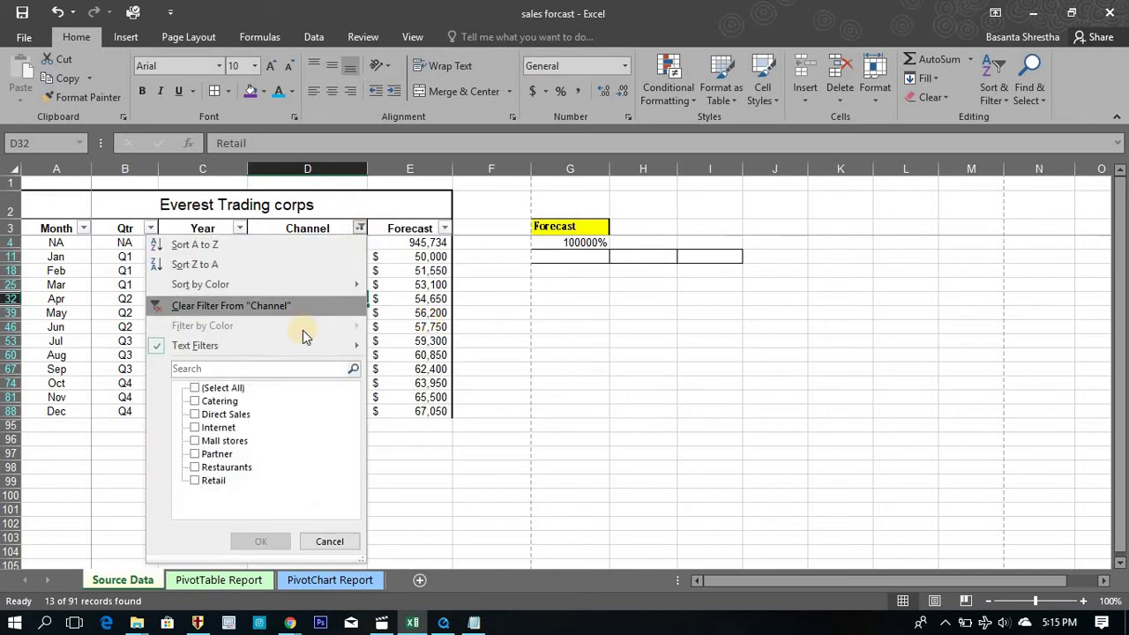
pyautogui.moveTo(301, 344)
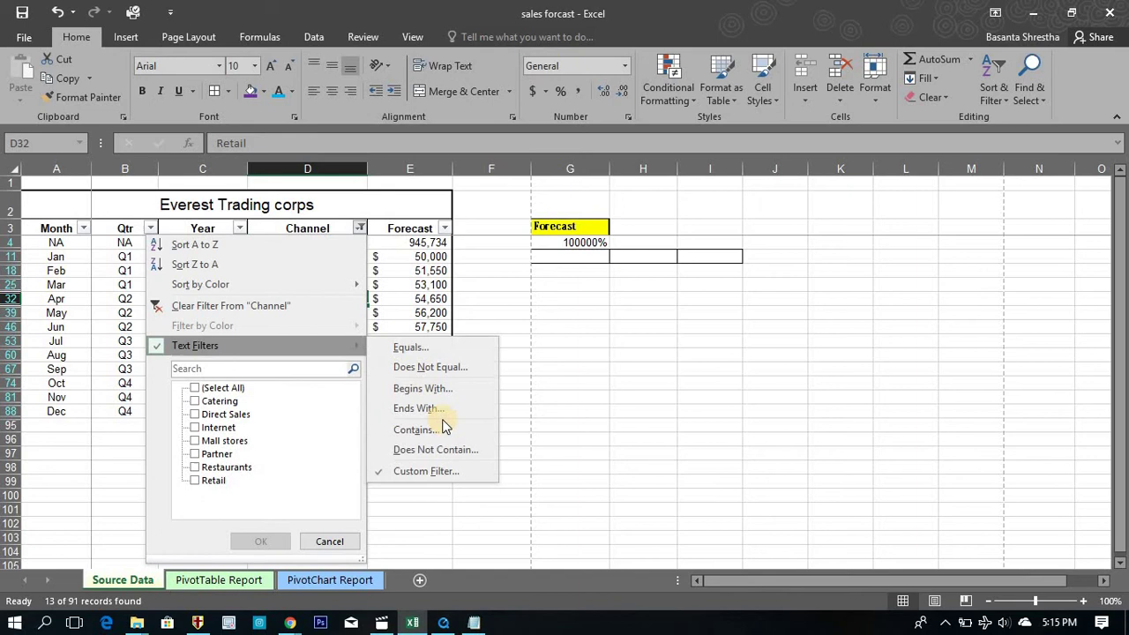
pyautogui.click(430, 472)
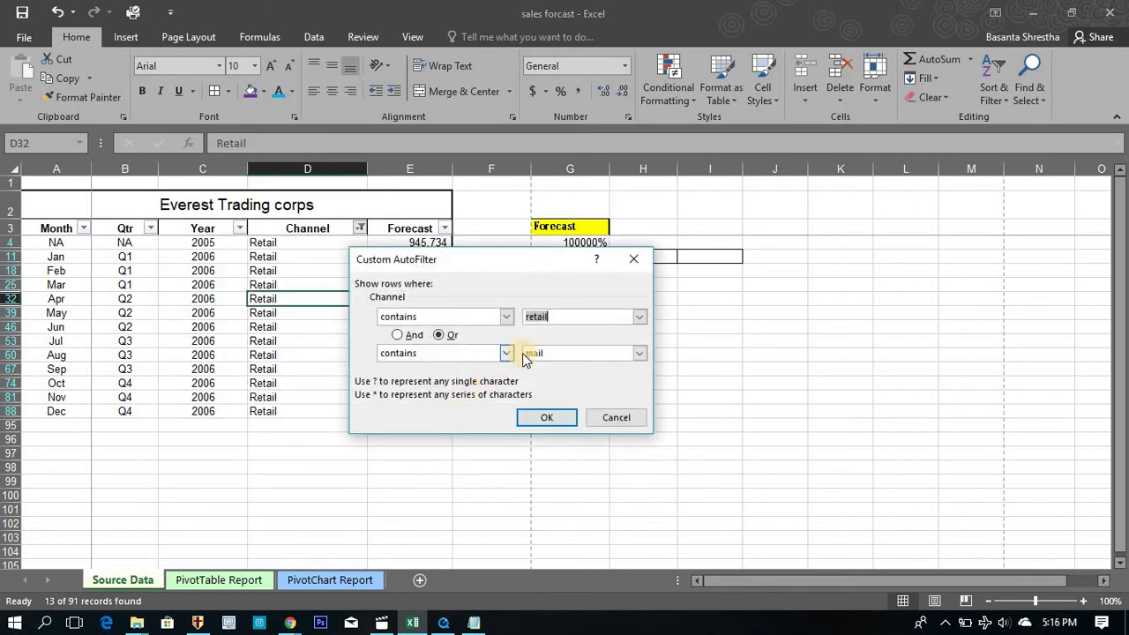
pyautogui.click(598, 354)
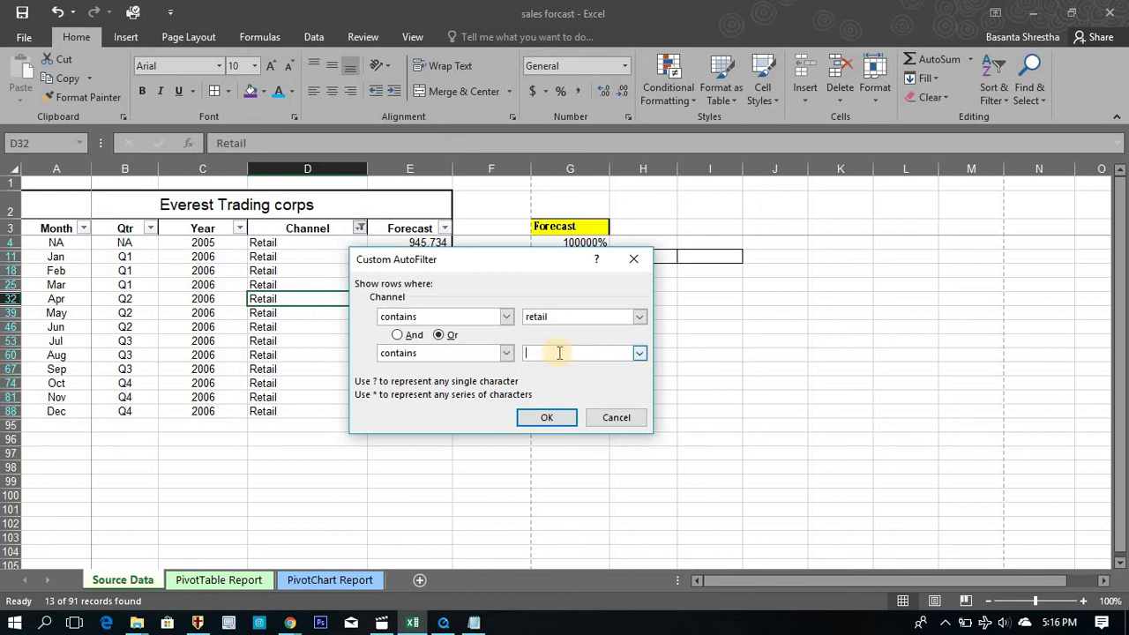
pyautogui.click(507, 353)
pyautogui.click(507, 422)
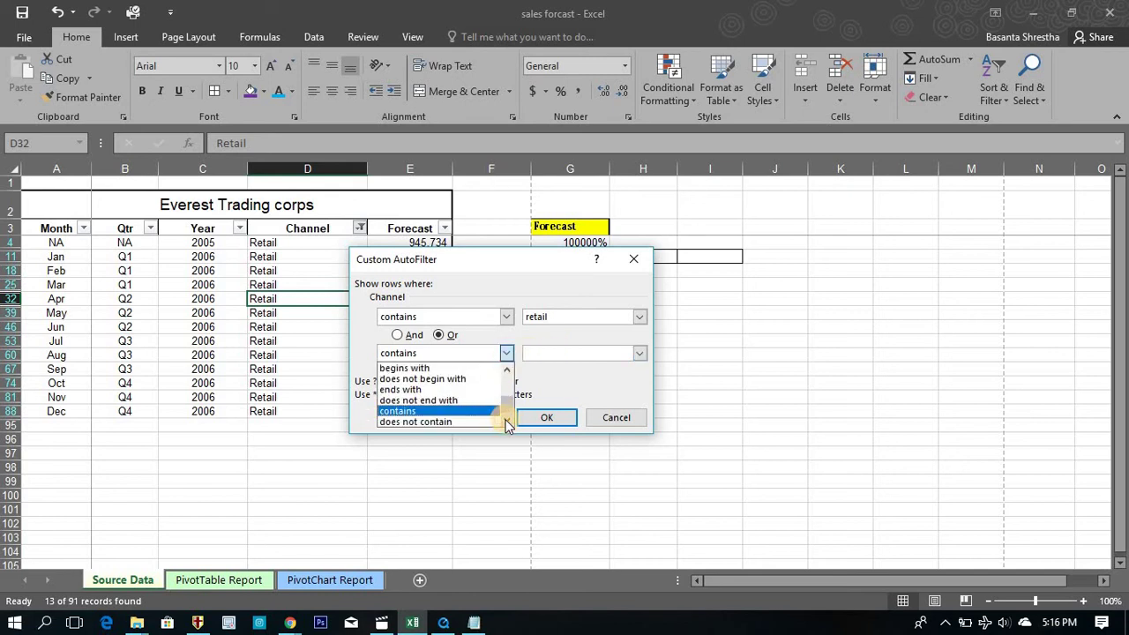
pyautogui.click(477, 368)
pyautogui.click(560, 355)
pyautogui.write('depart')
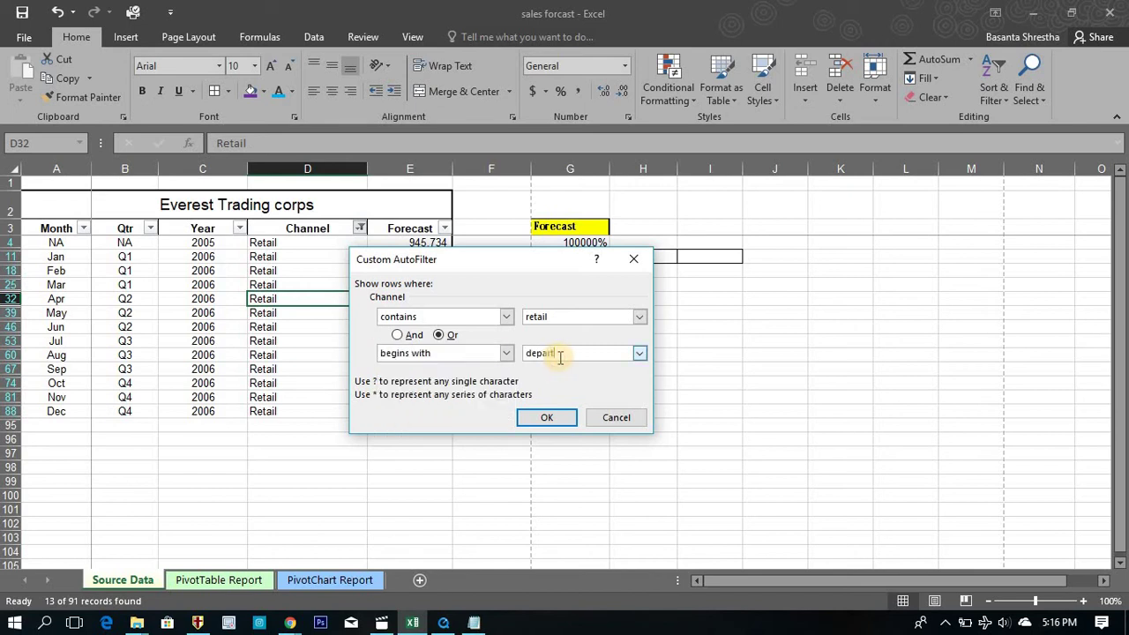
pyautogui.press('Return')
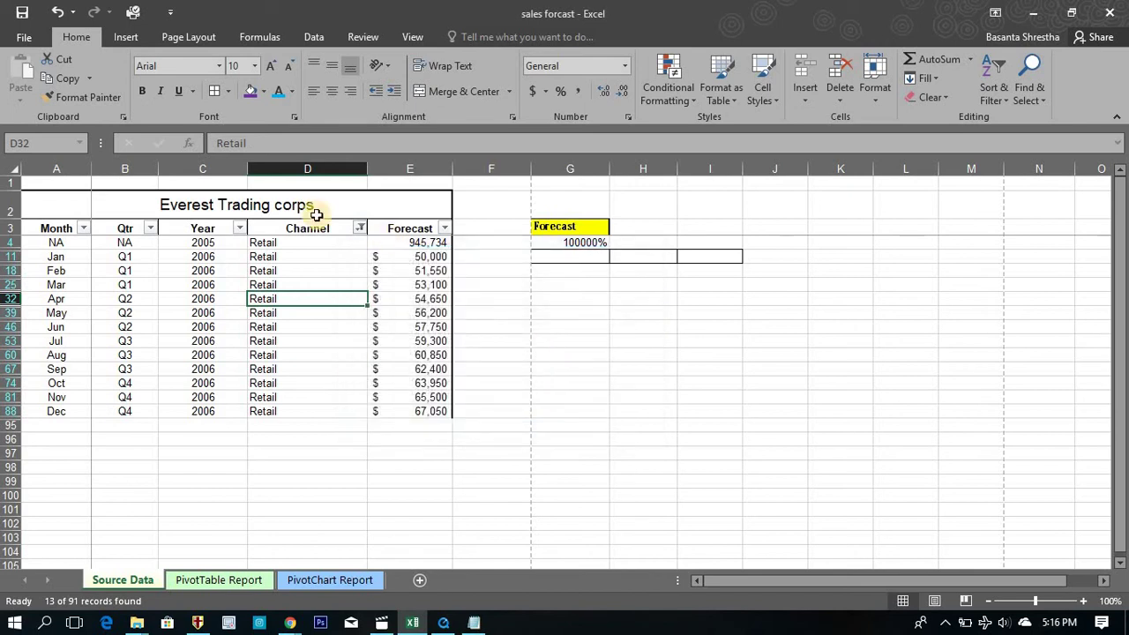
pyautogui.click(361, 229)
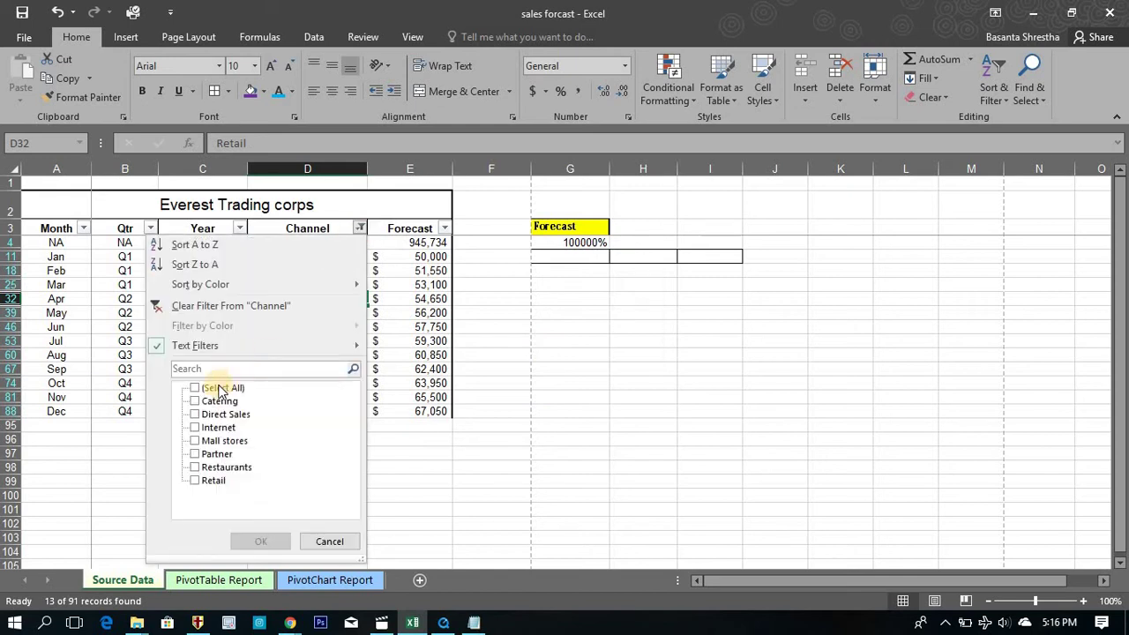
# Step: Clear the Channel filter, then apply equals retail And begins with dire, leaving 0 of 91 records
pyautogui.click(219, 389)
pyautogui.click(251, 542)
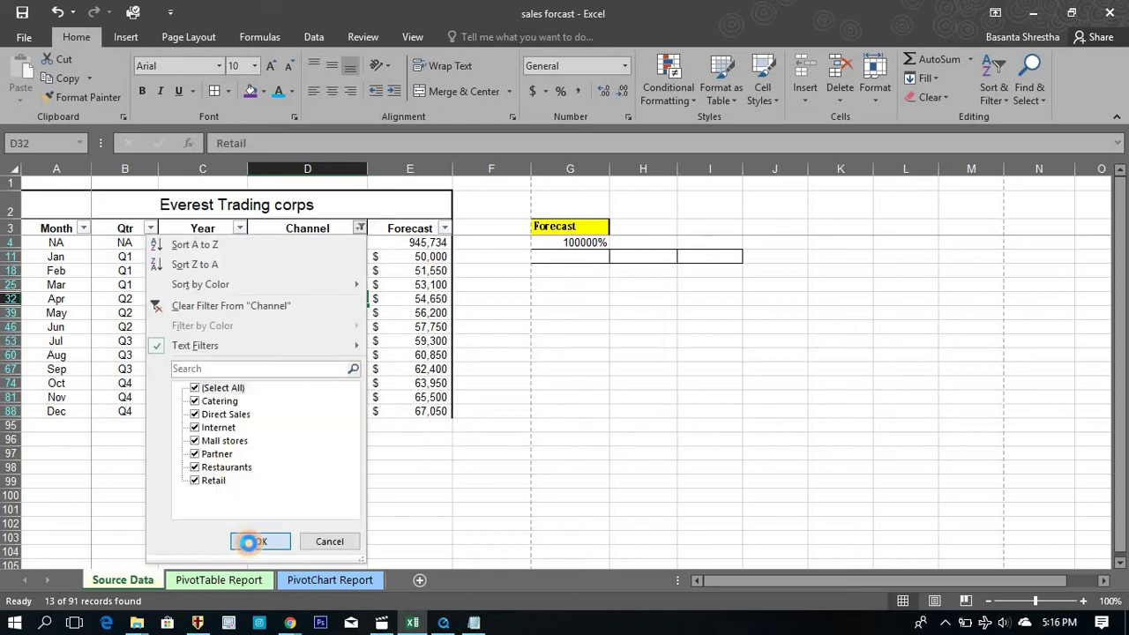
pyautogui.click(359, 230)
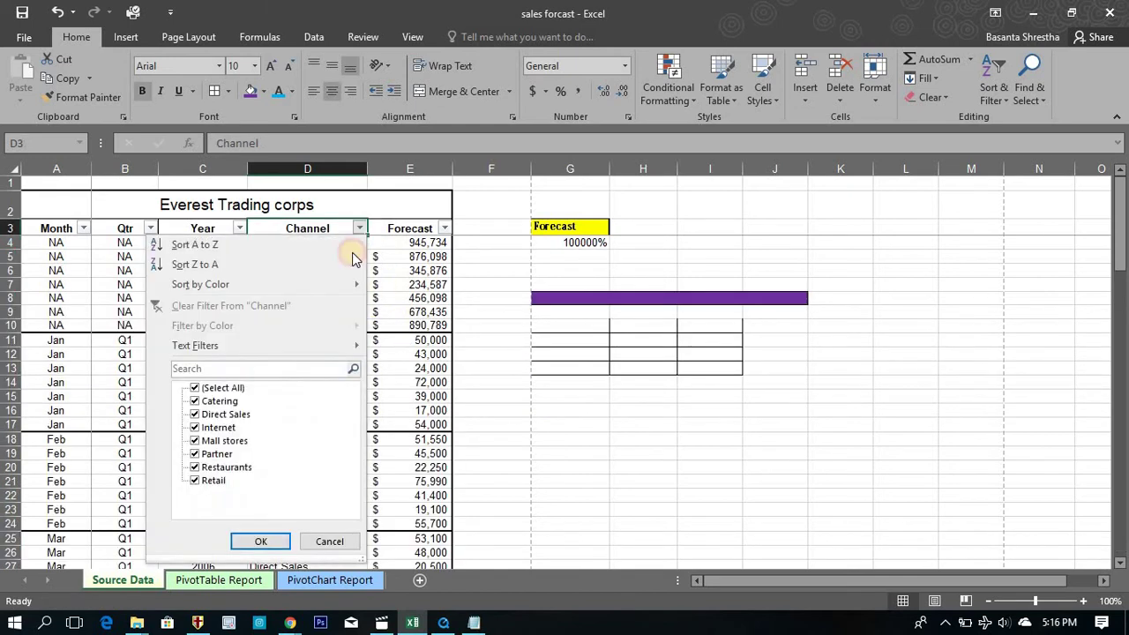
pyautogui.moveTo(300, 346)
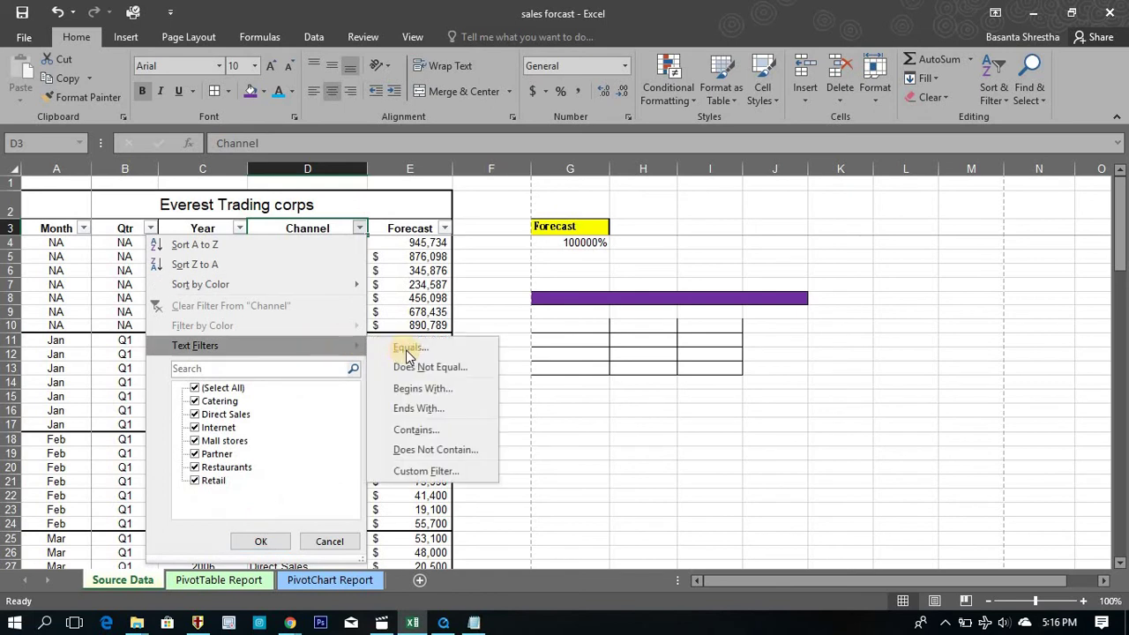
pyautogui.click(417, 471)
pyautogui.write('retail')
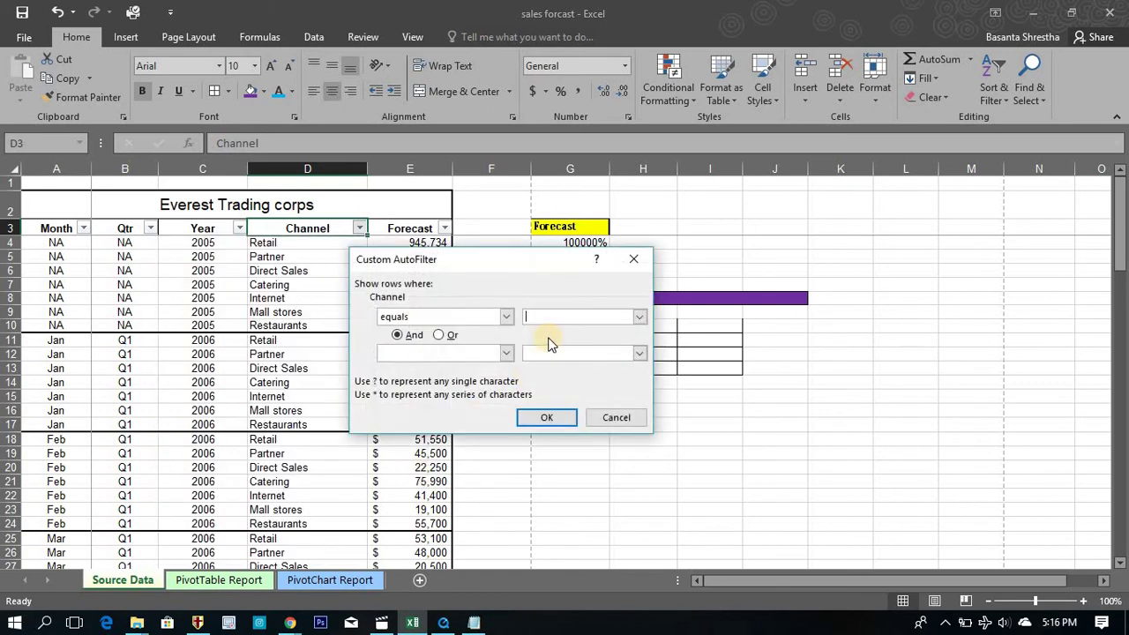
pyautogui.click(506, 354)
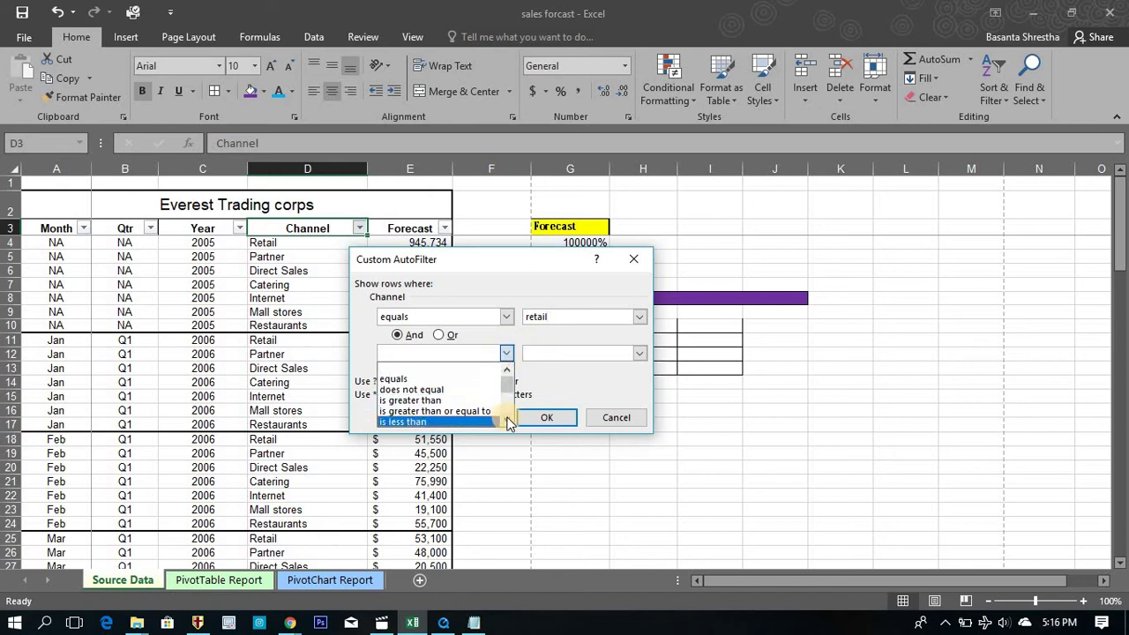
pyautogui.click(507, 421)
pyautogui.click(508, 421)
pyautogui.click(507, 422)
pyautogui.click(507, 421)
pyautogui.click(507, 422)
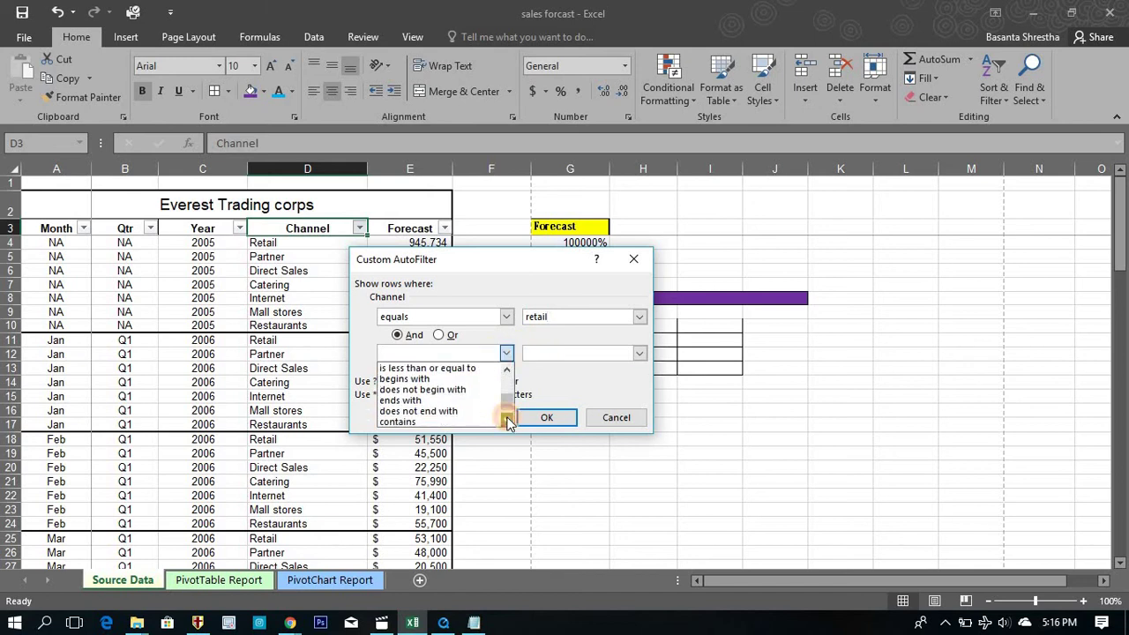
pyautogui.click(476, 378)
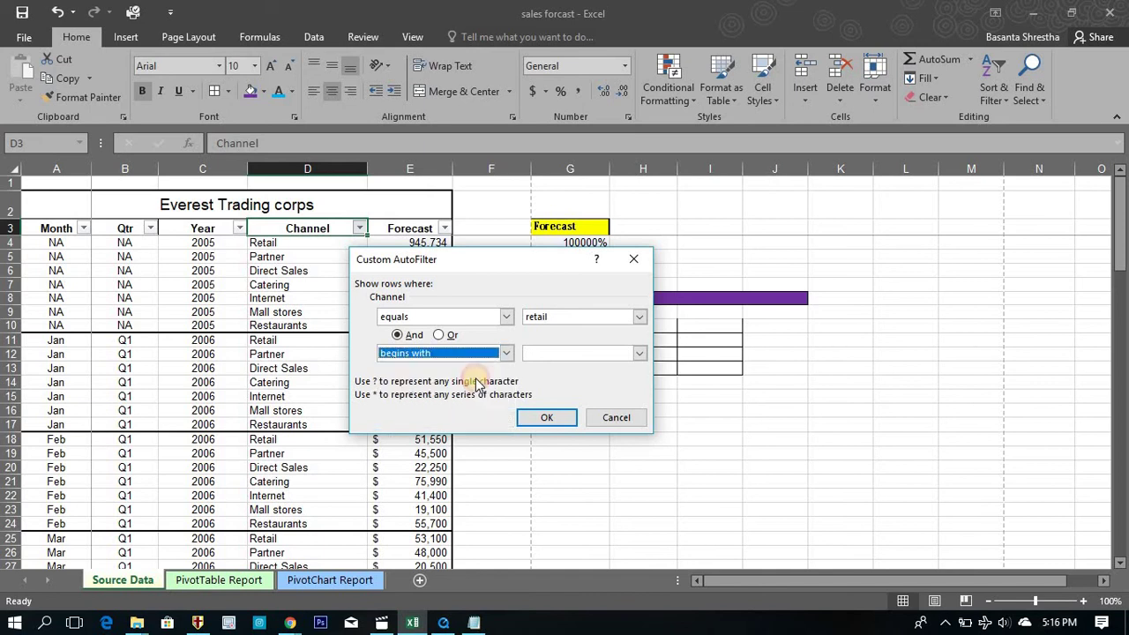
pyautogui.click(559, 353)
pyautogui.write('direct')
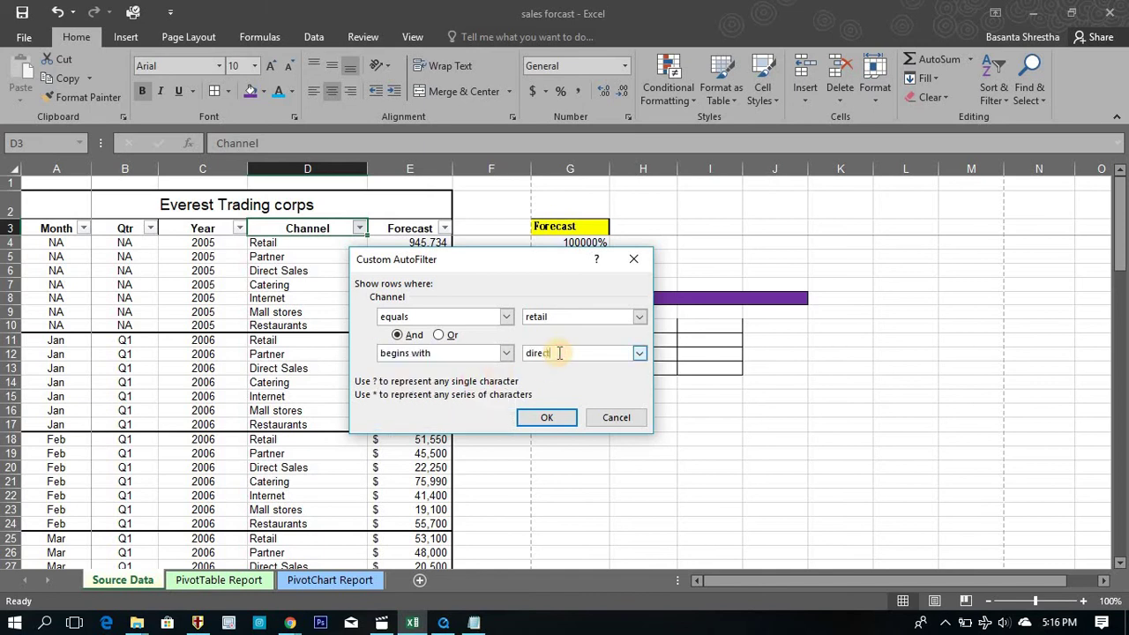
pyautogui.press('Return')
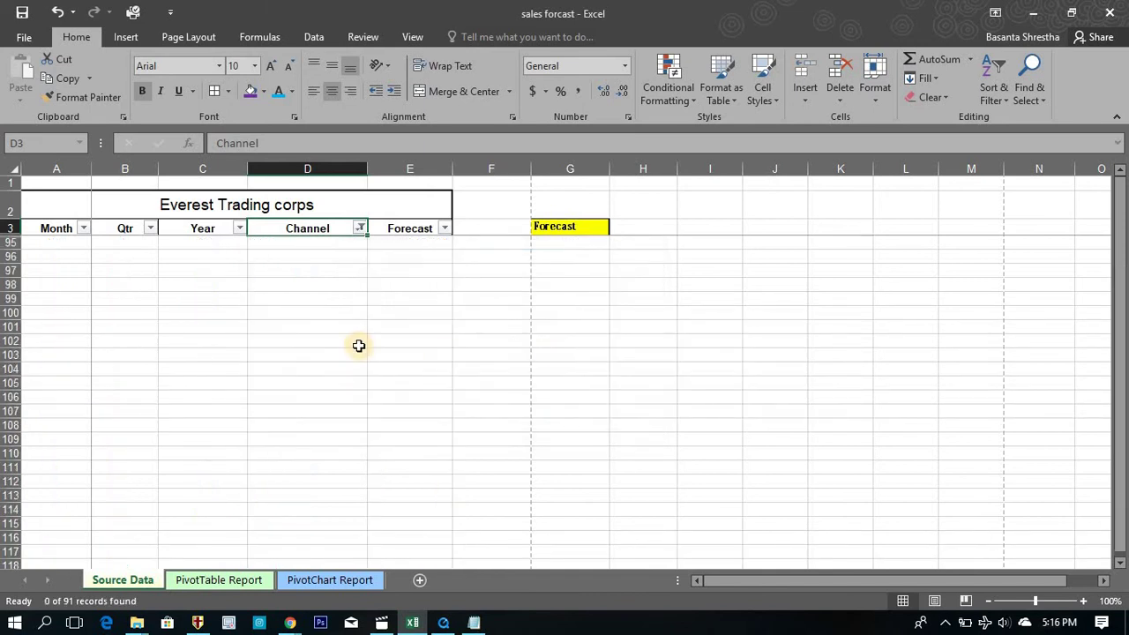
# Step: Change the Channel filter to equals retail Or begins with direct, showing 26 of 91 records
pyautogui.click(359, 228)
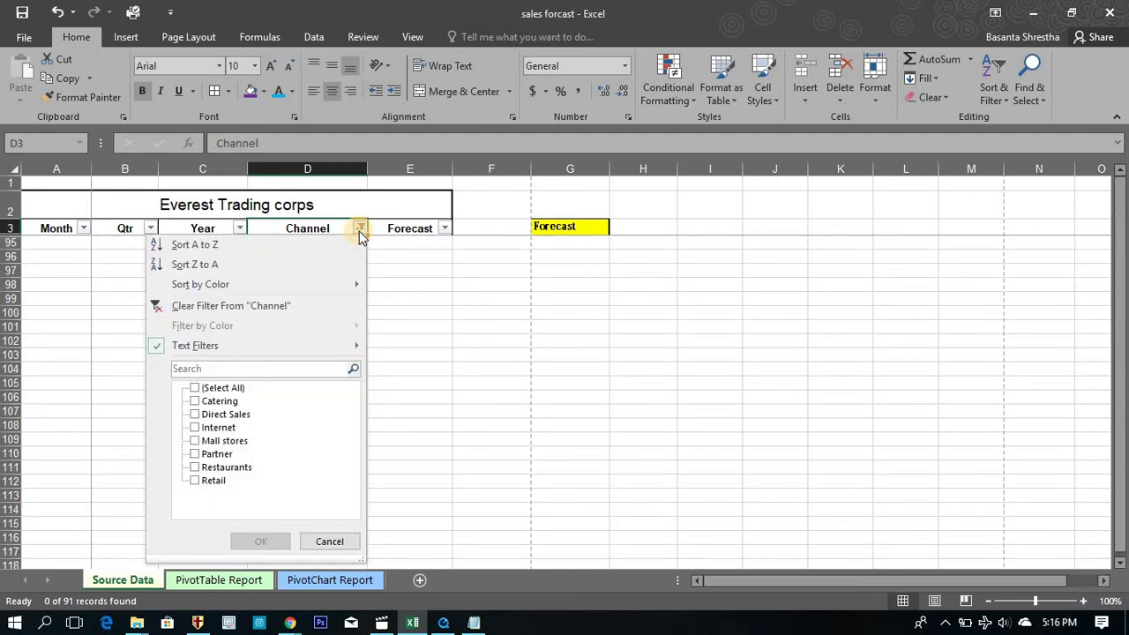
pyautogui.moveTo(290, 350)
pyautogui.click(408, 472)
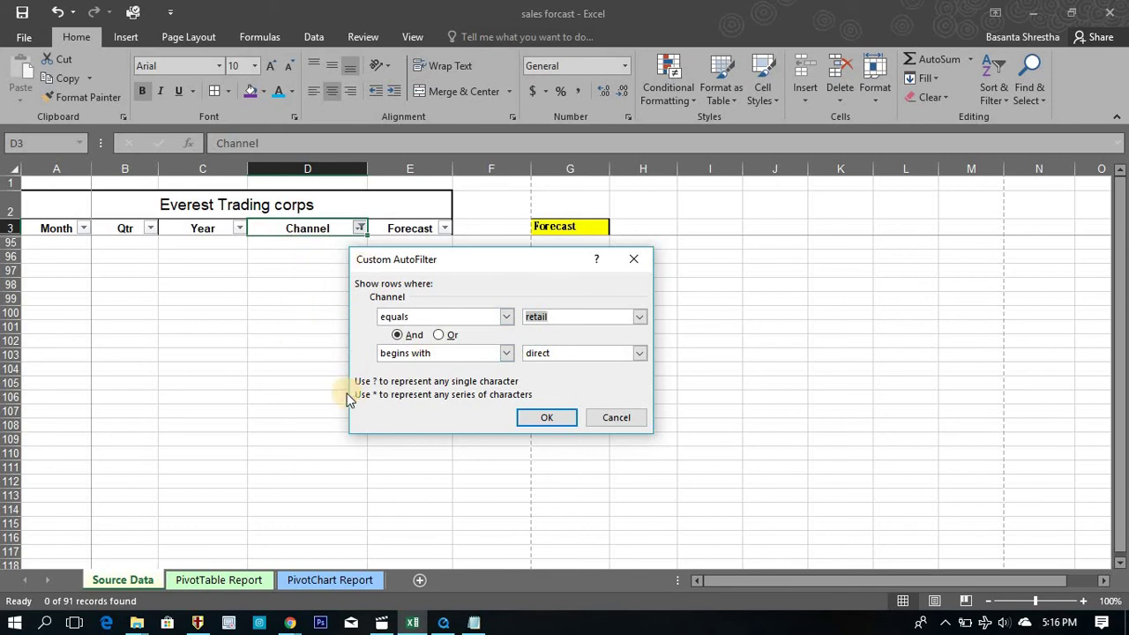
pyautogui.click(441, 335)
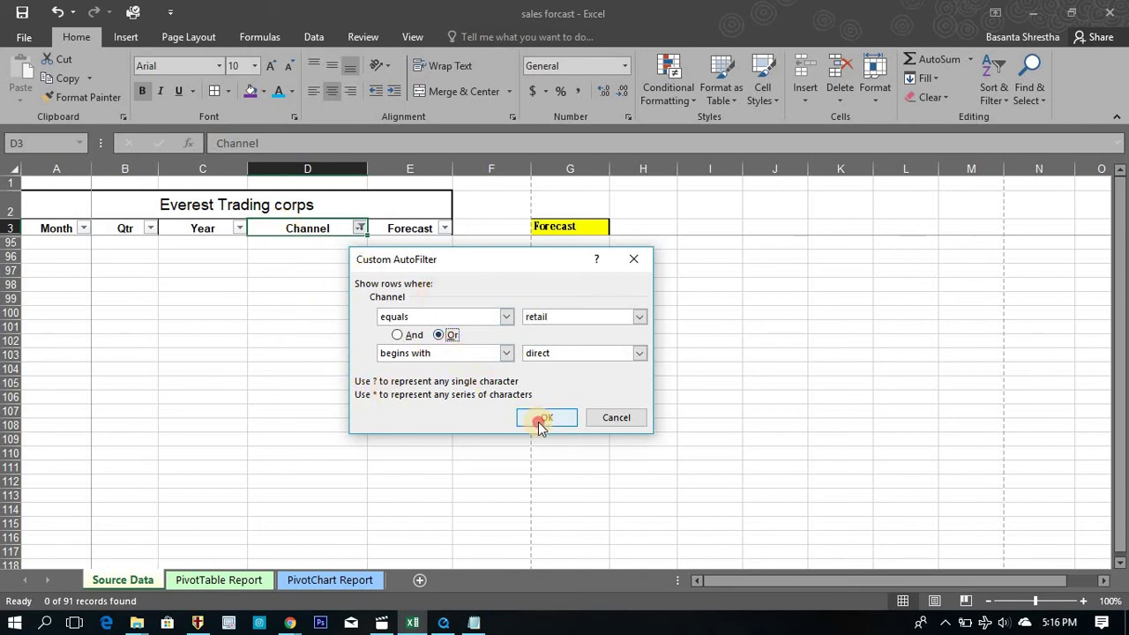
pyautogui.click(542, 423)
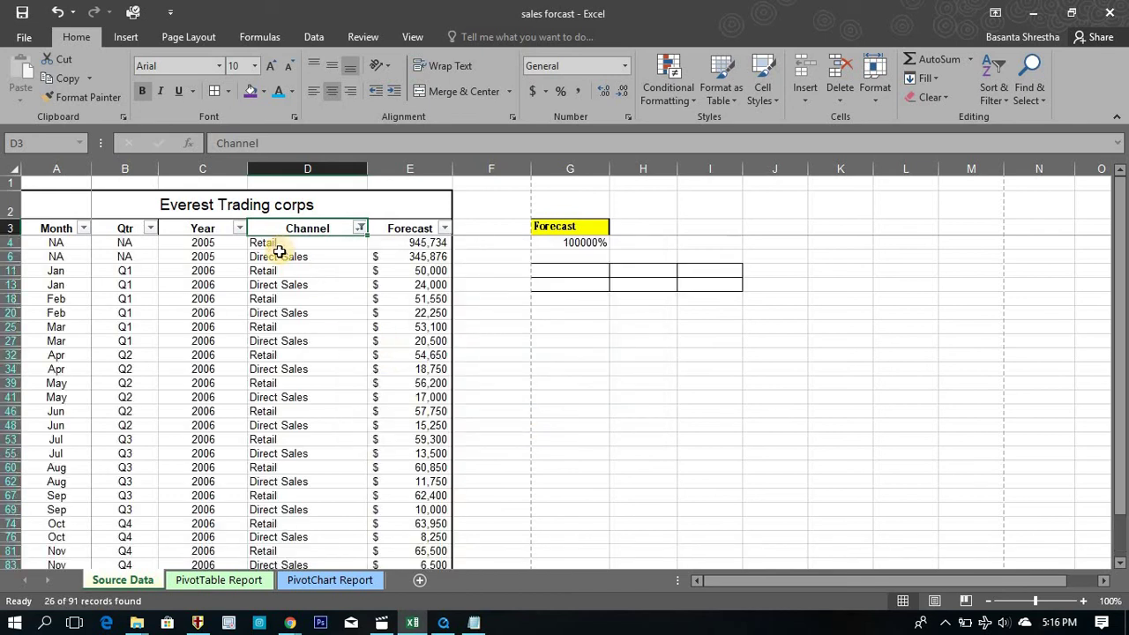
pyautogui.scroll(-2, 284, 267)
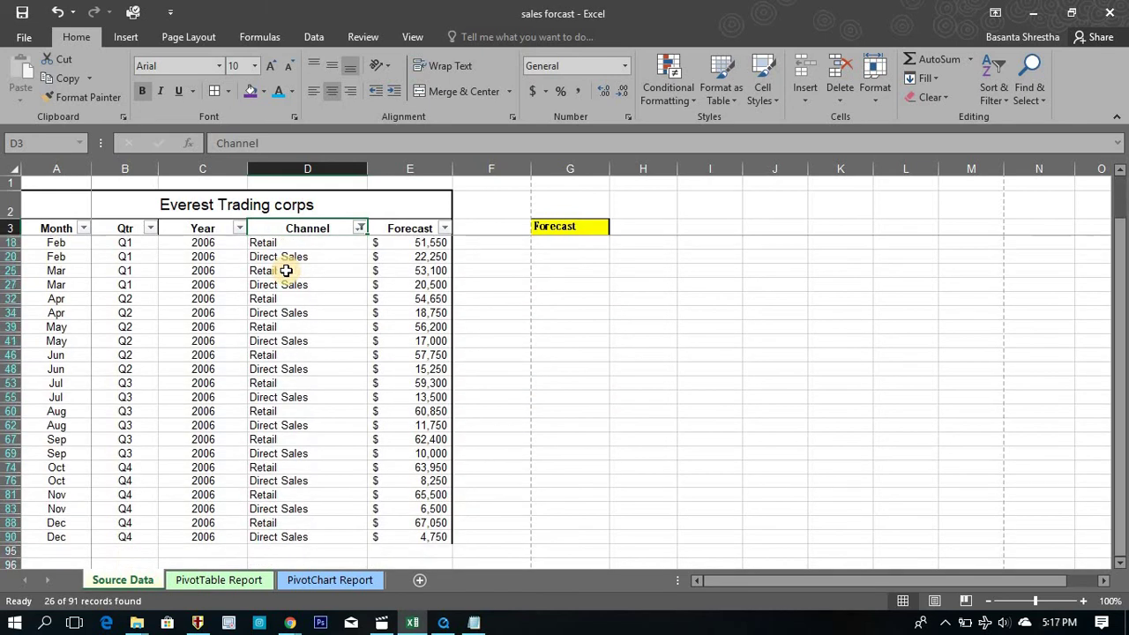
pyautogui.scroll(2, 286, 271)
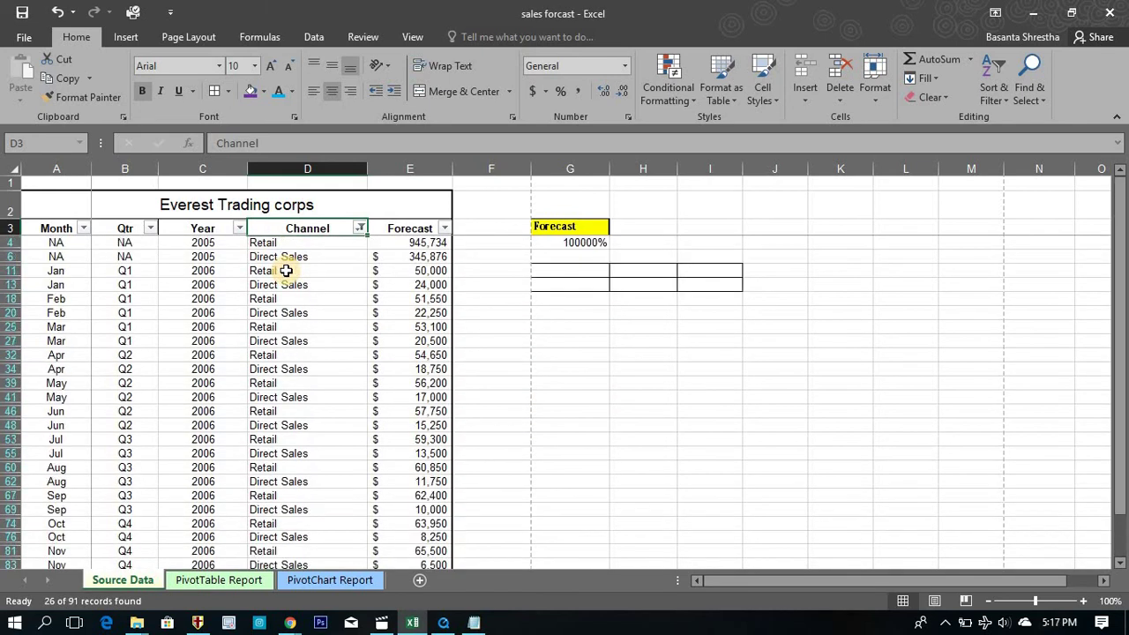
# Step: Clear the Channel filter by selecting all Channel values
pyautogui.click(359, 230)
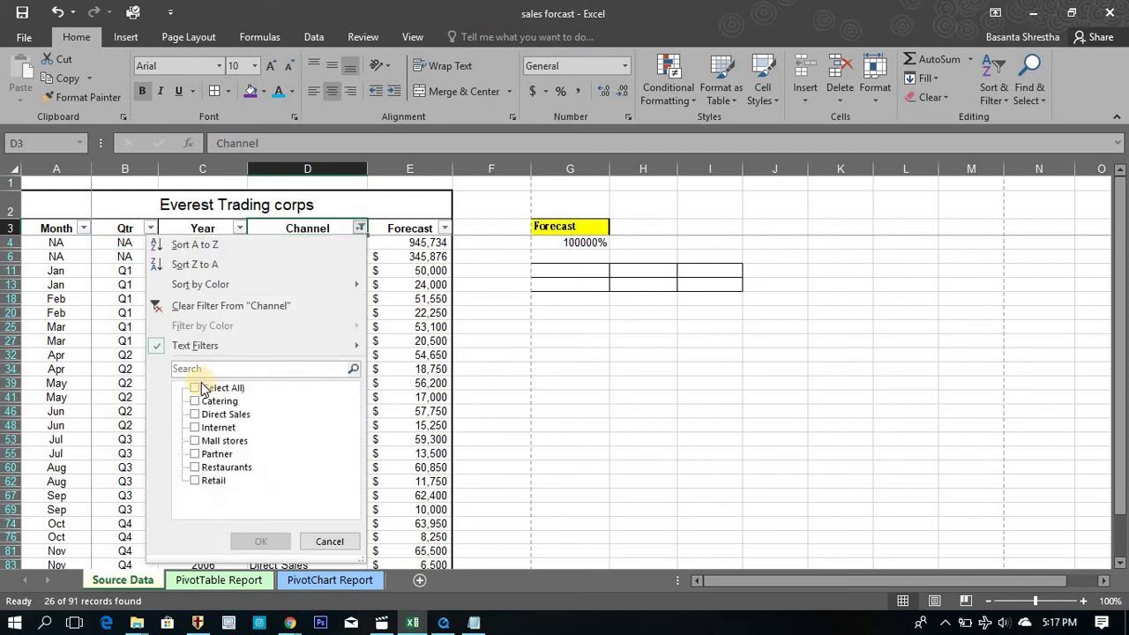
pyautogui.click(195, 388)
pyautogui.click(260, 541)
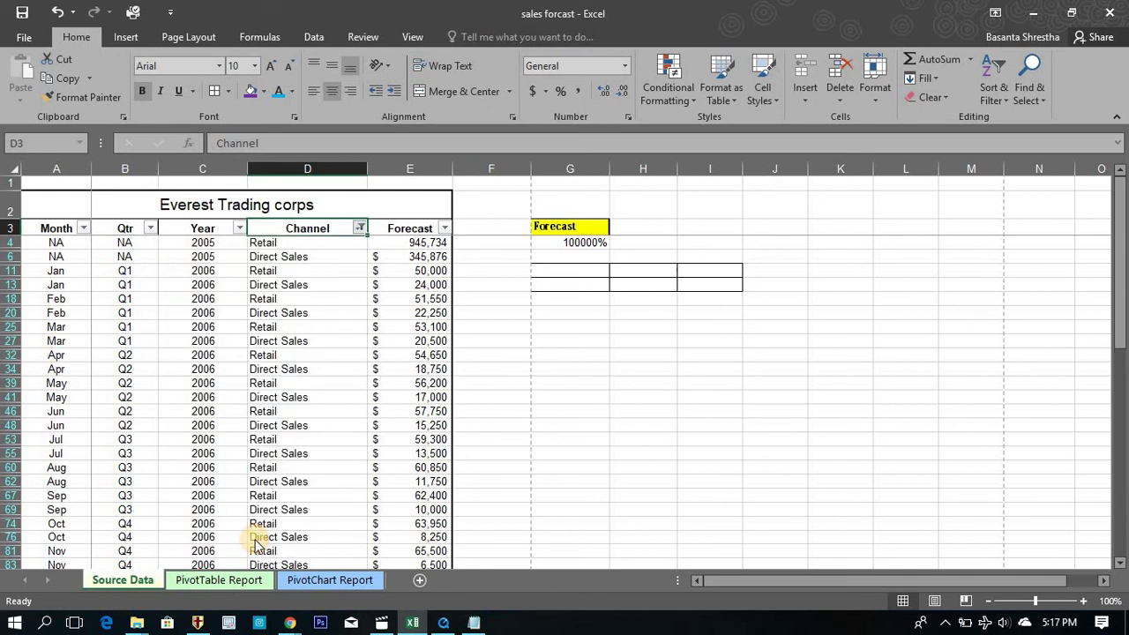
# Step: Sort the table by Channel A to Z, then Z to A so Retail rows come first
pyautogui.click(359, 229)
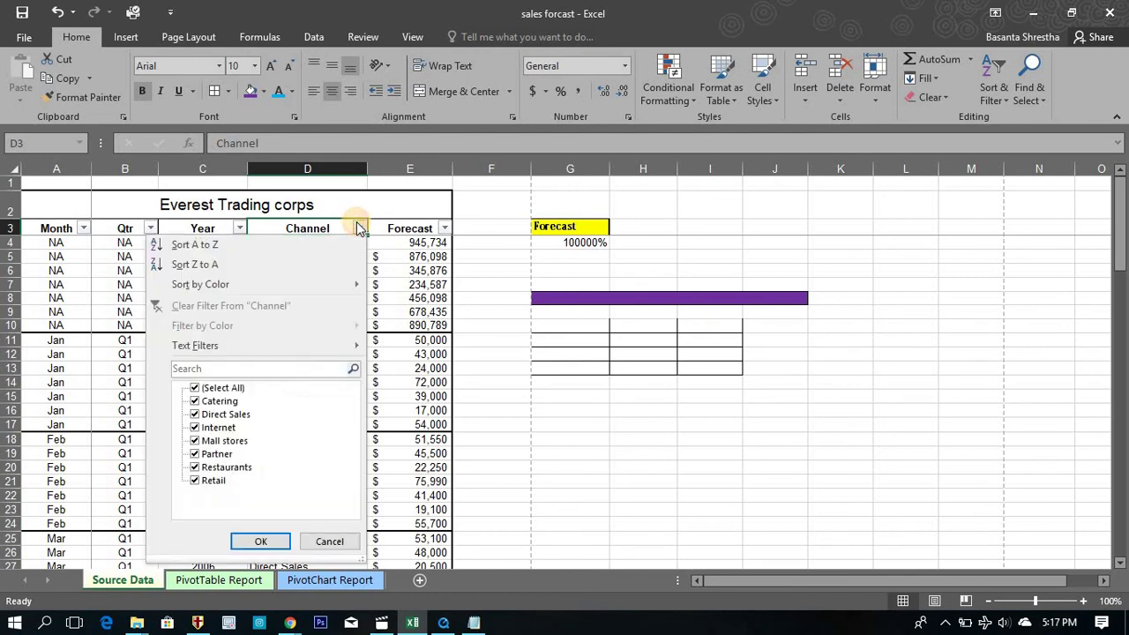
pyautogui.click(265, 244)
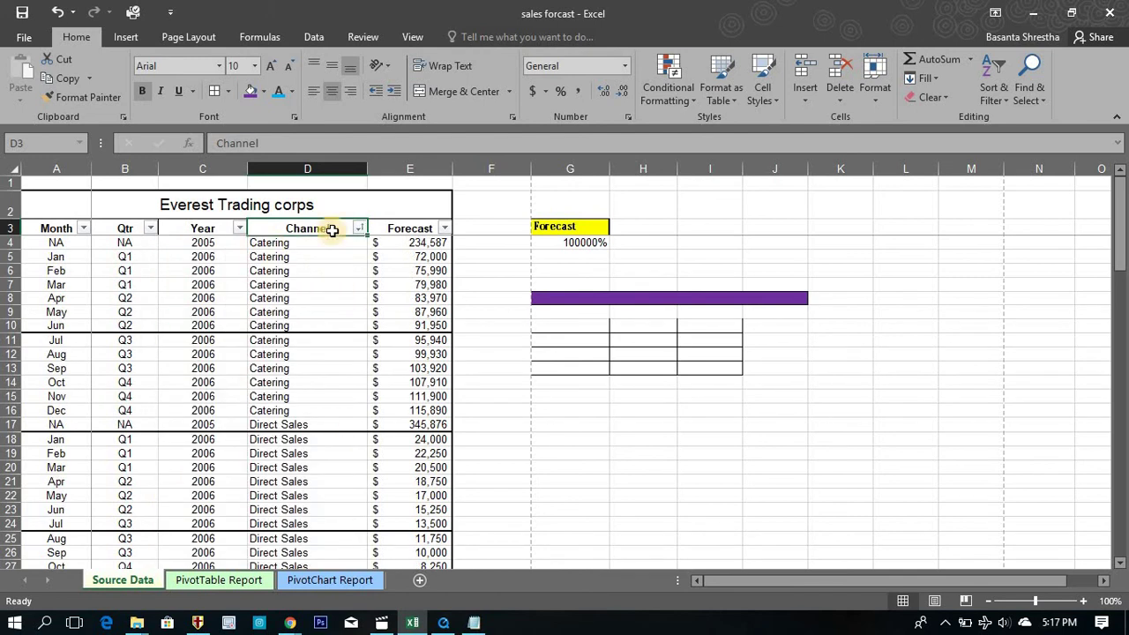
pyautogui.click(359, 229)
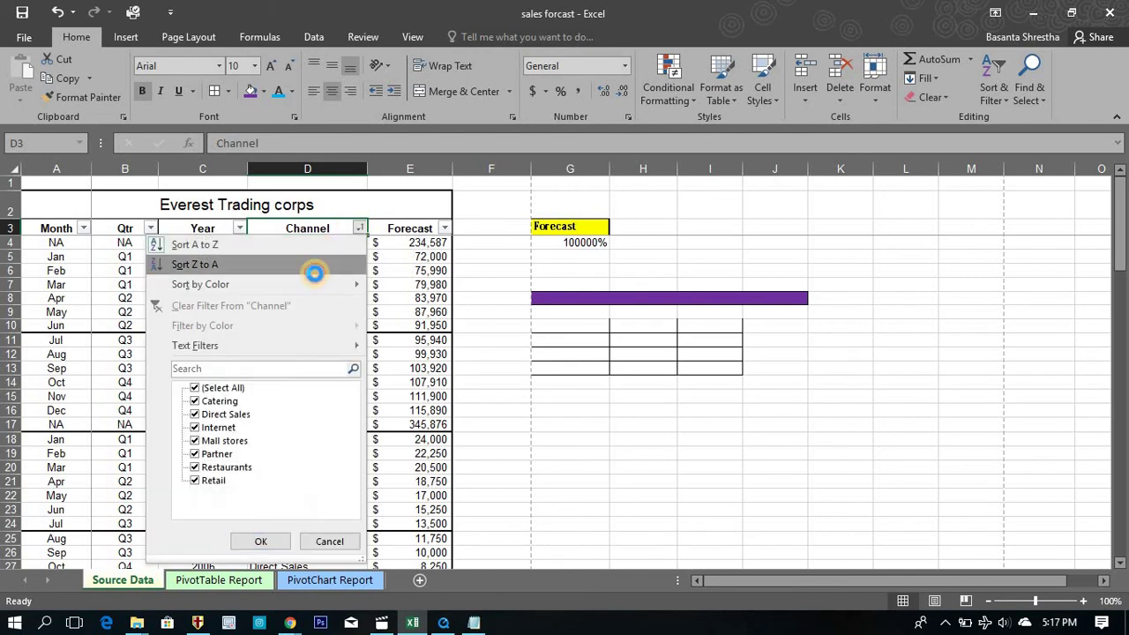
pyautogui.click(315, 273)
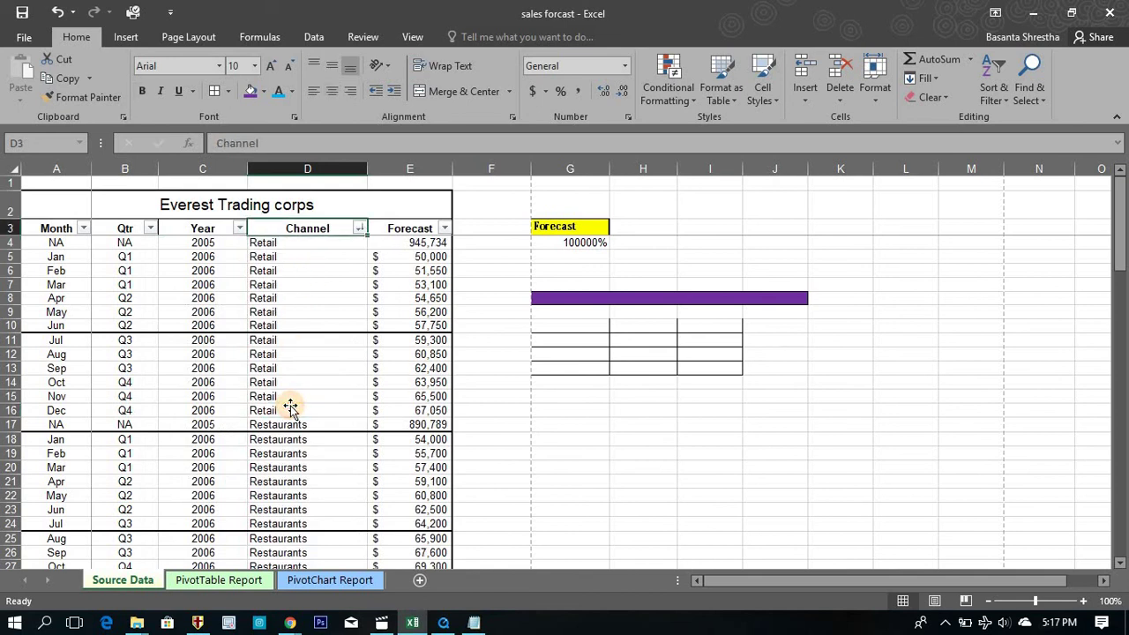
pyautogui.press('Down')
pyautogui.press('Down')
pyautogui.press('Down')
pyautogui.press('Down')
pyautogui.press('Down')
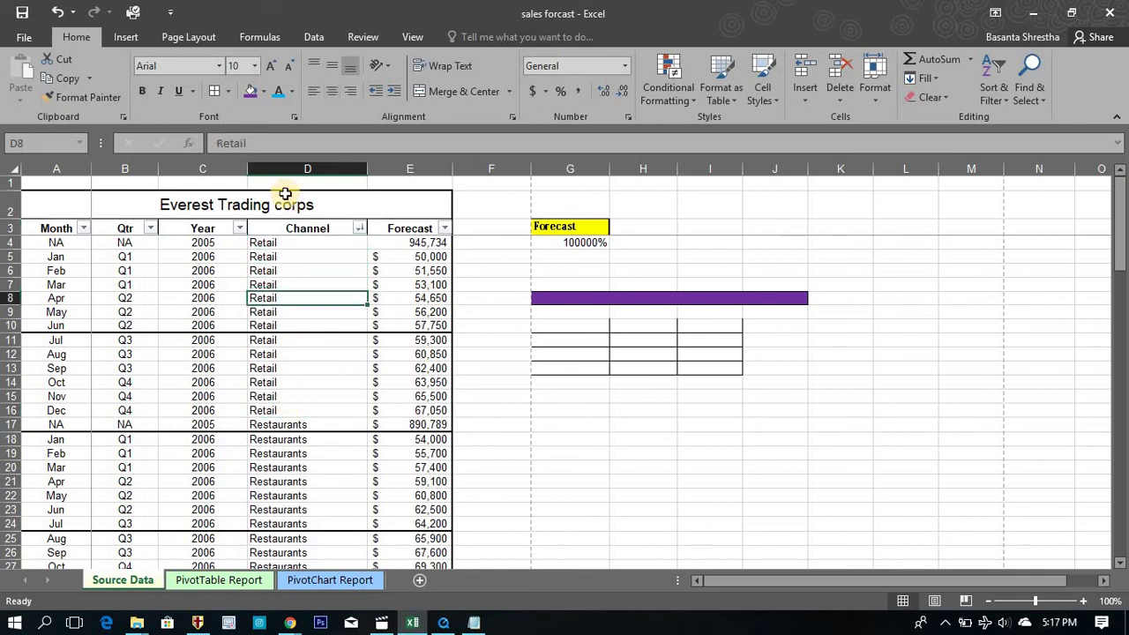
# Step: Fill Channel cells D8, D12 and D18 with purple
pyautogui.click(249, 91)
pyautogui.click(300, 351)
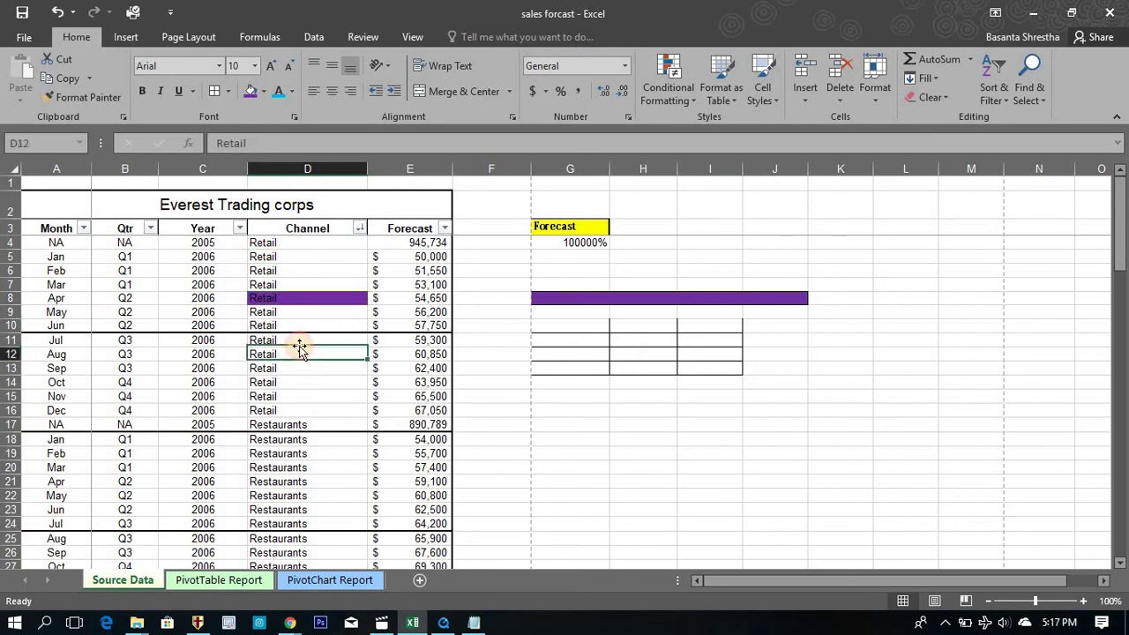
pyautogui.click(251, 91)
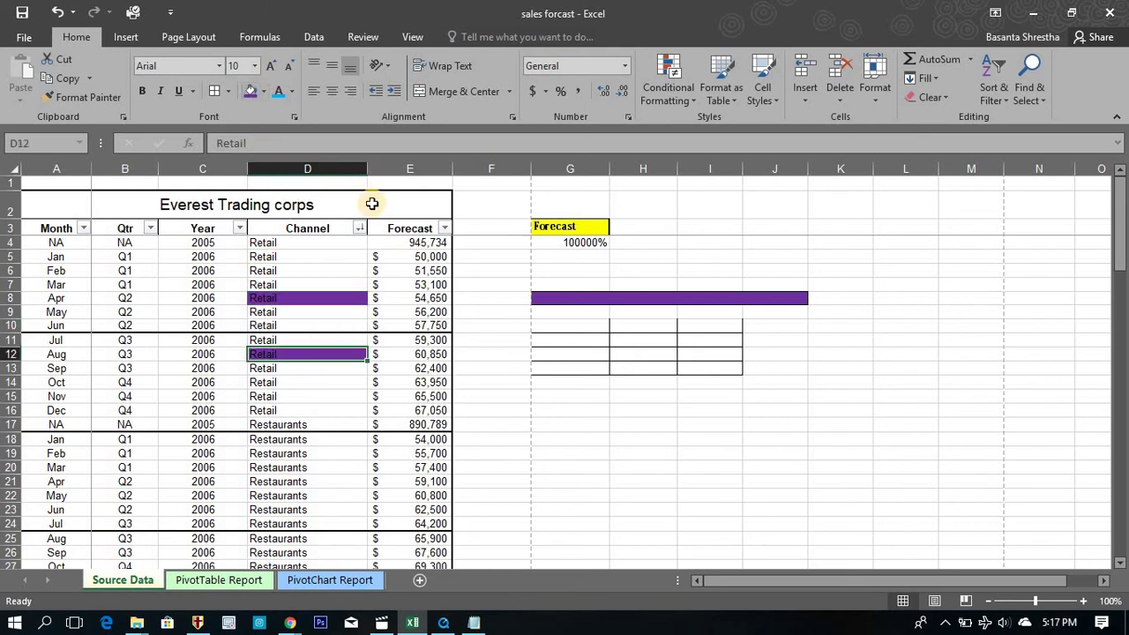
pyautogui.click(302, 441)
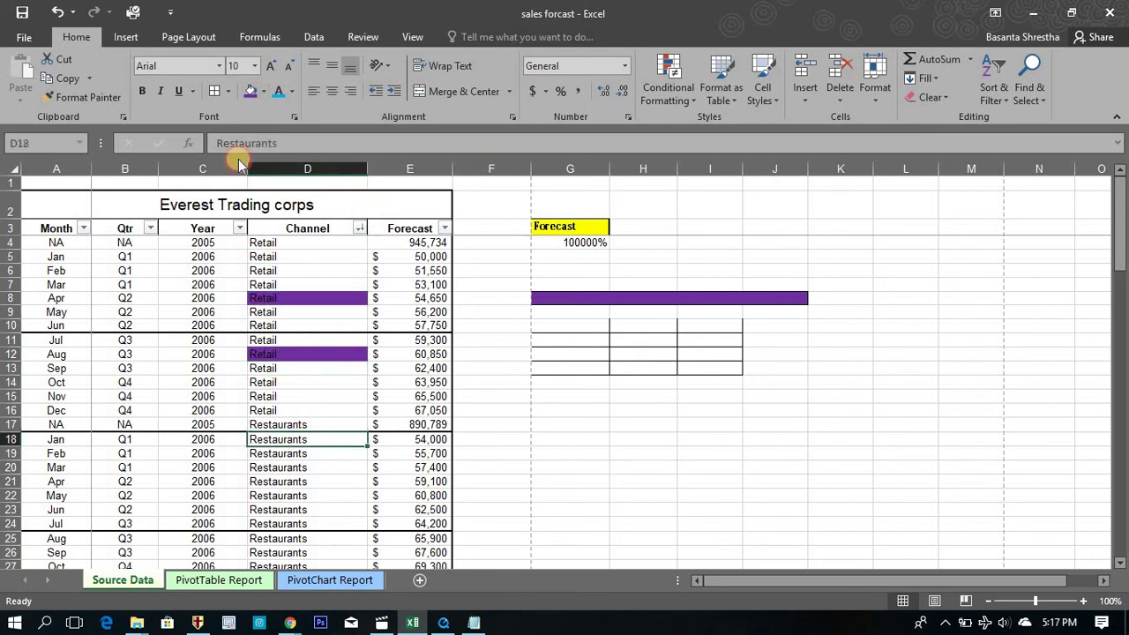
pyautogui.click(250, 92)
# Step: Filter the Channel column by purple cell color, showing 3 of 91 records
pyautogui.click(359, 228)
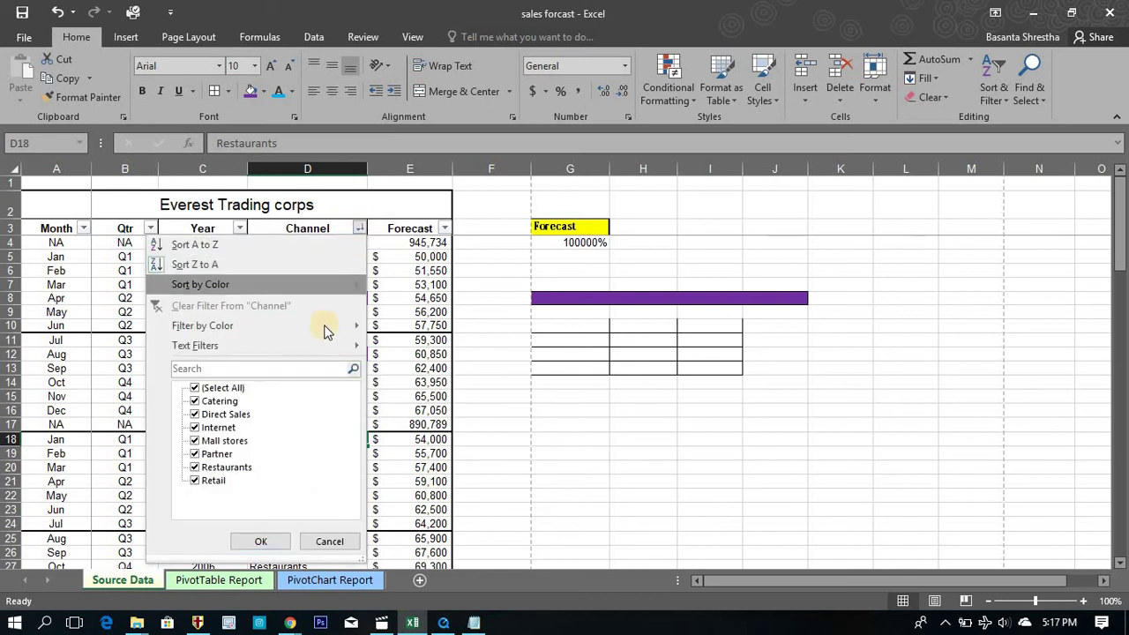
pyautogui.moveTo(339, 325)
pyautogui.click(388, 351)
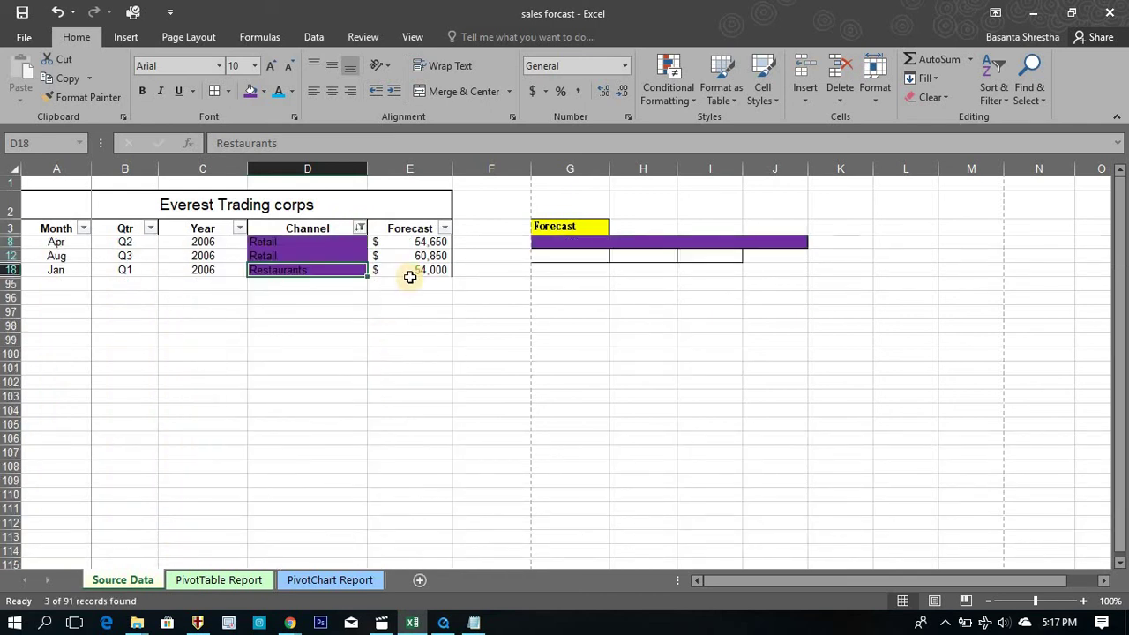
# Step: Clear the color filter by selecting all Channel values so every row shows
pyautogui.click(359, 227)
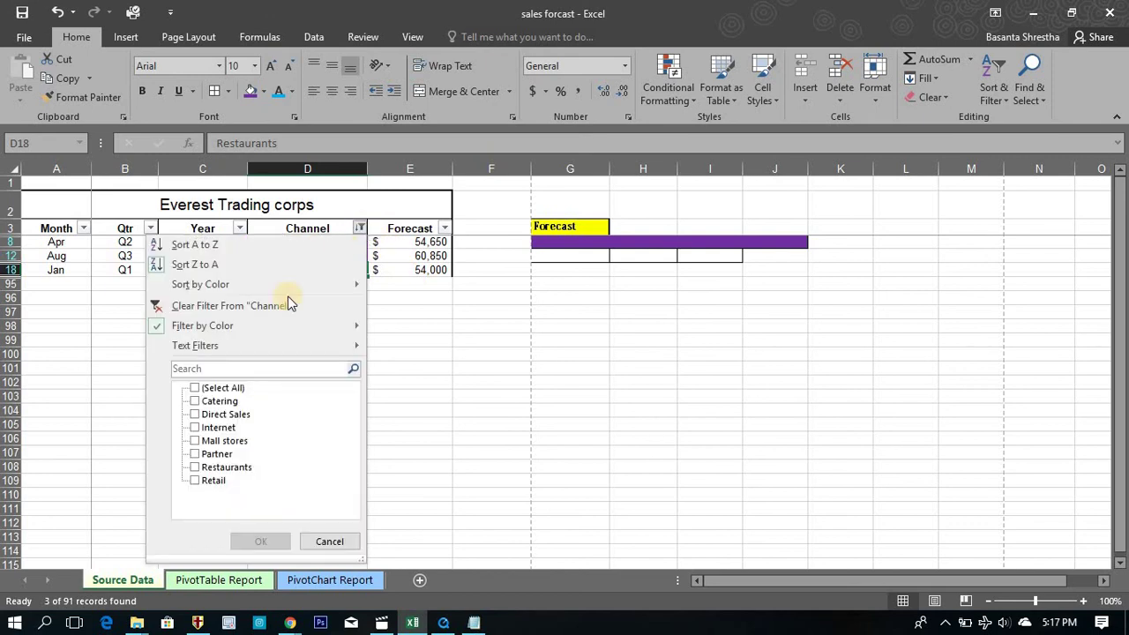
pyautogui.click(195, 389)
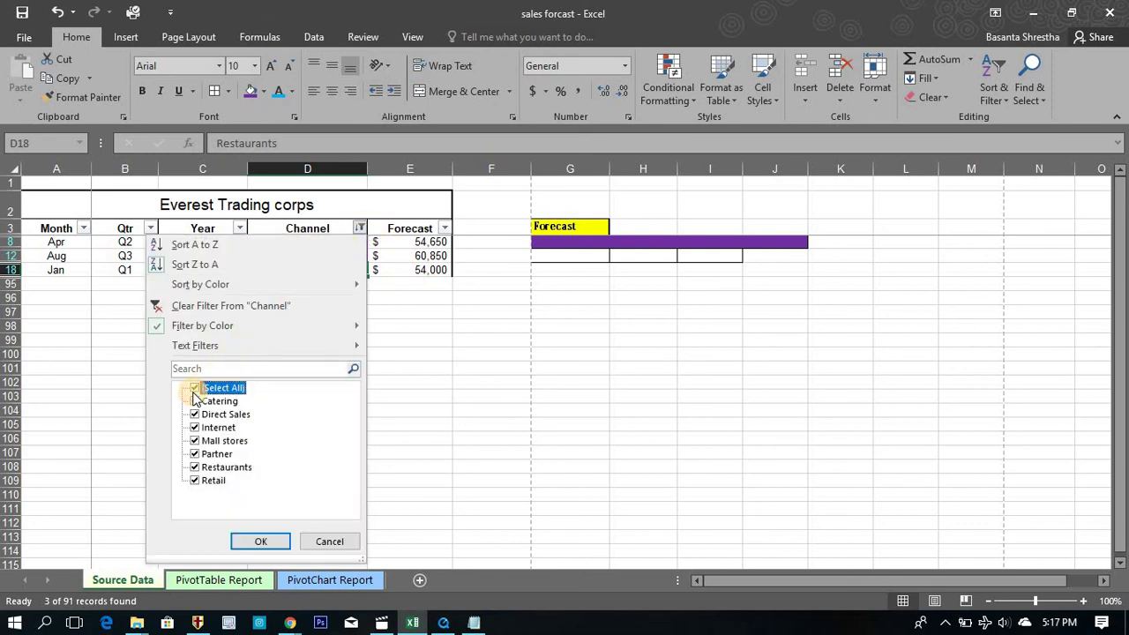
pyautogui.click(262, 541)
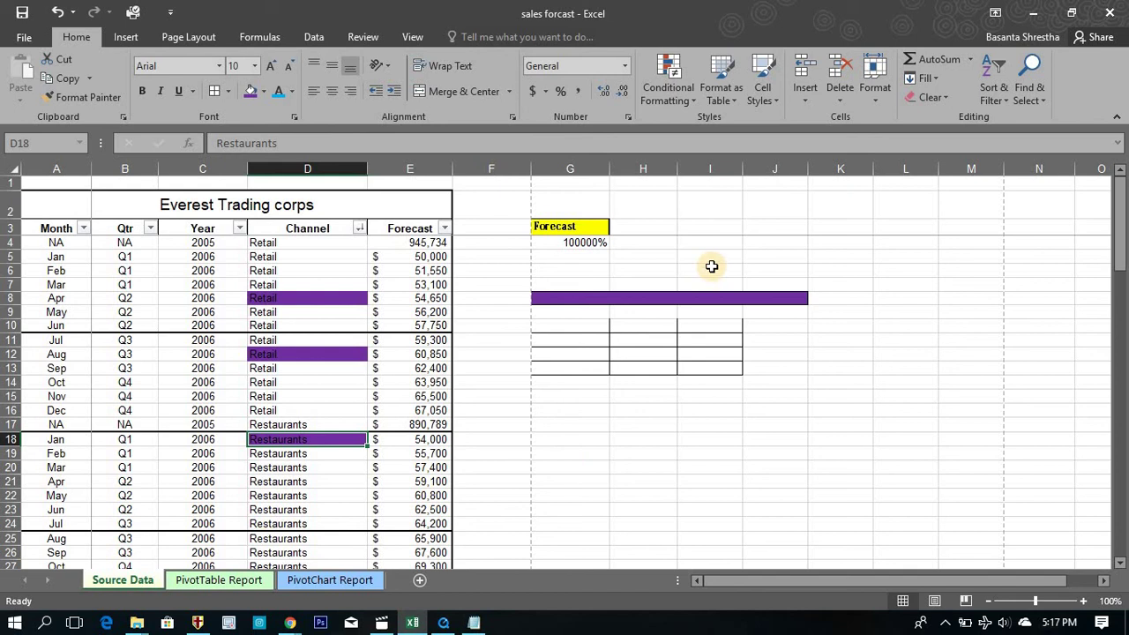
# Step: Enter the value 7 in cells I1, J1 and K1
pyautogui.click(713, 186)
pyautogui.write('7')
pyautogui.press('Return')
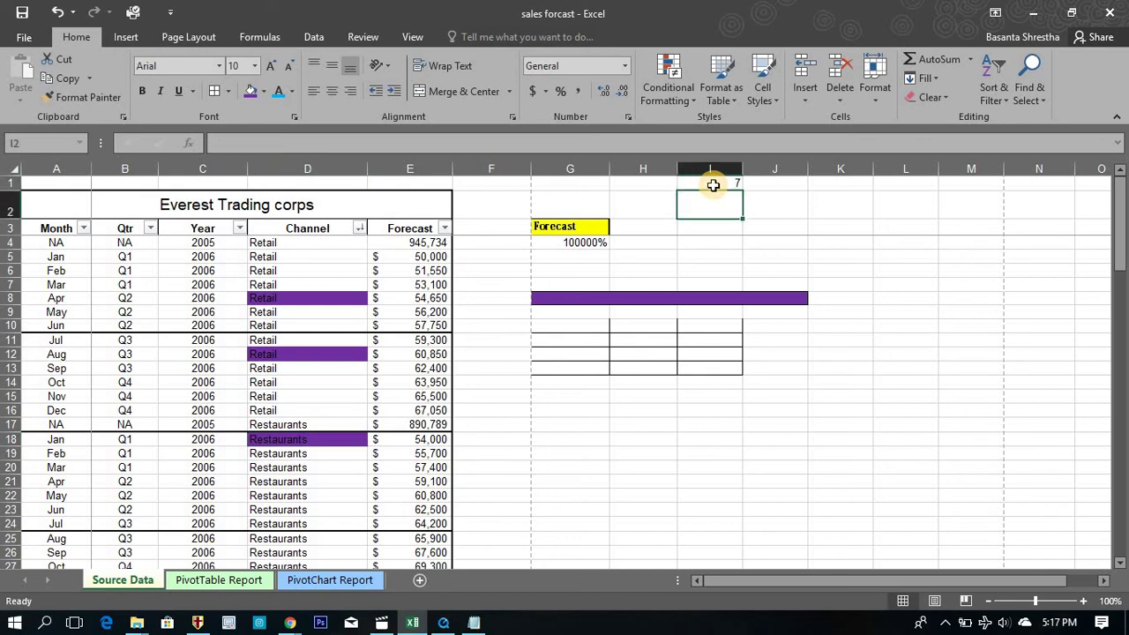
pyautogui.press('Up')
pyautogui.press('Right')
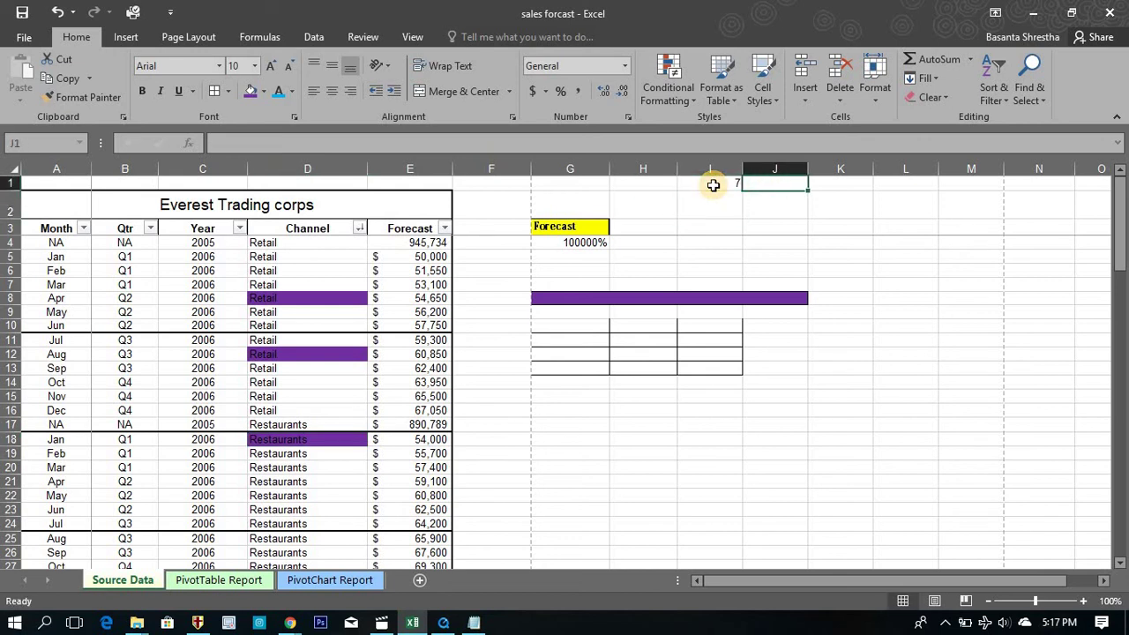
pyautogui.write('7')
pyautogui.press('Return')
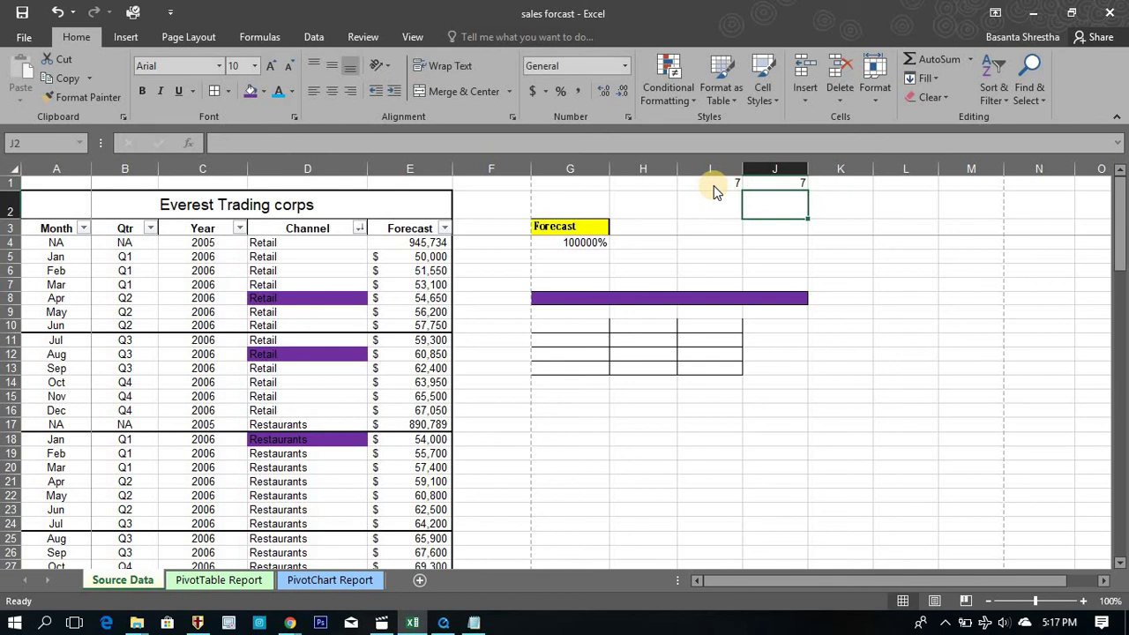
pyautogui.press('Up')
pyautogui.press('Right')
pyautogui.press('Left')
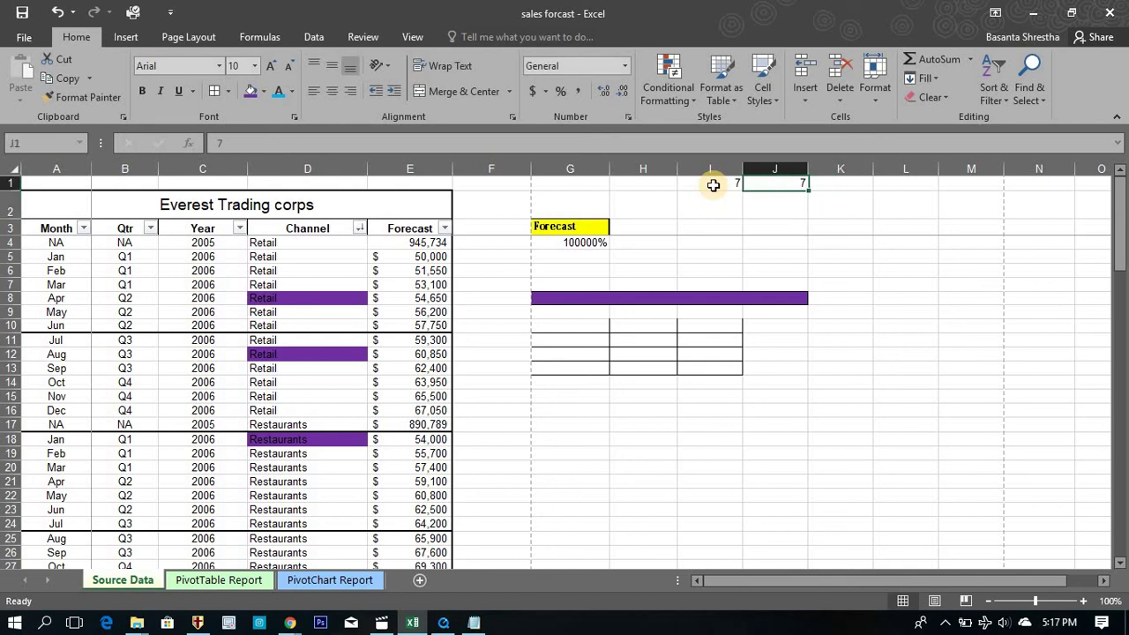
pyautogui.press('Left')
pyautogui.press('Right')
pyautogui.press('Right')
pyautogui.press('Right')
pyautogui.press('Left')
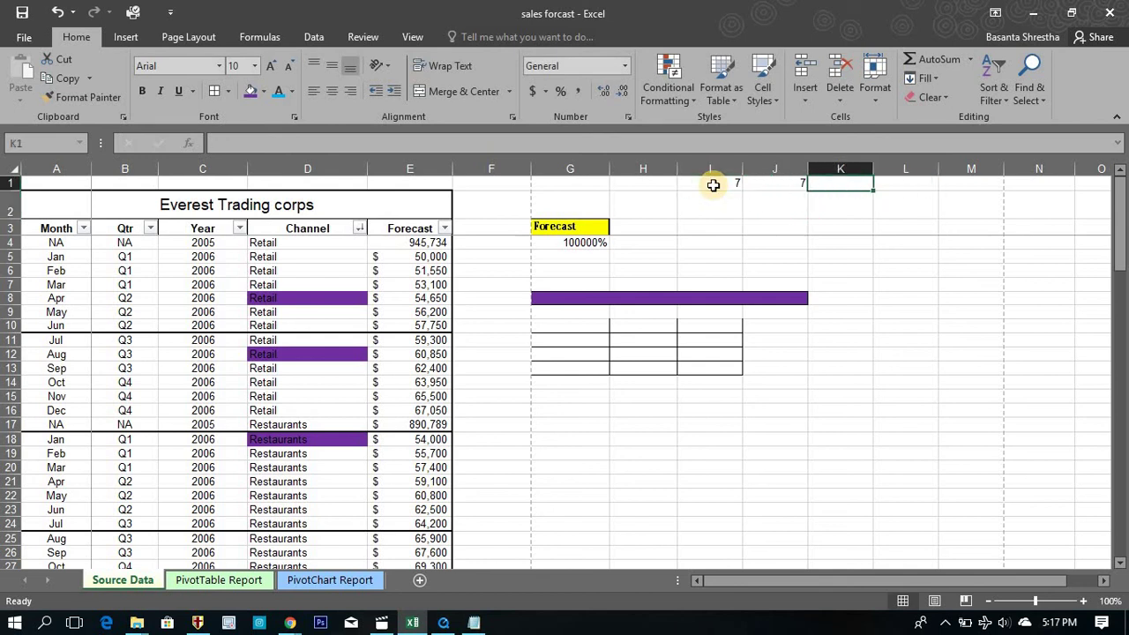
pyautogui.write('7')
pyautogui.press('Return')
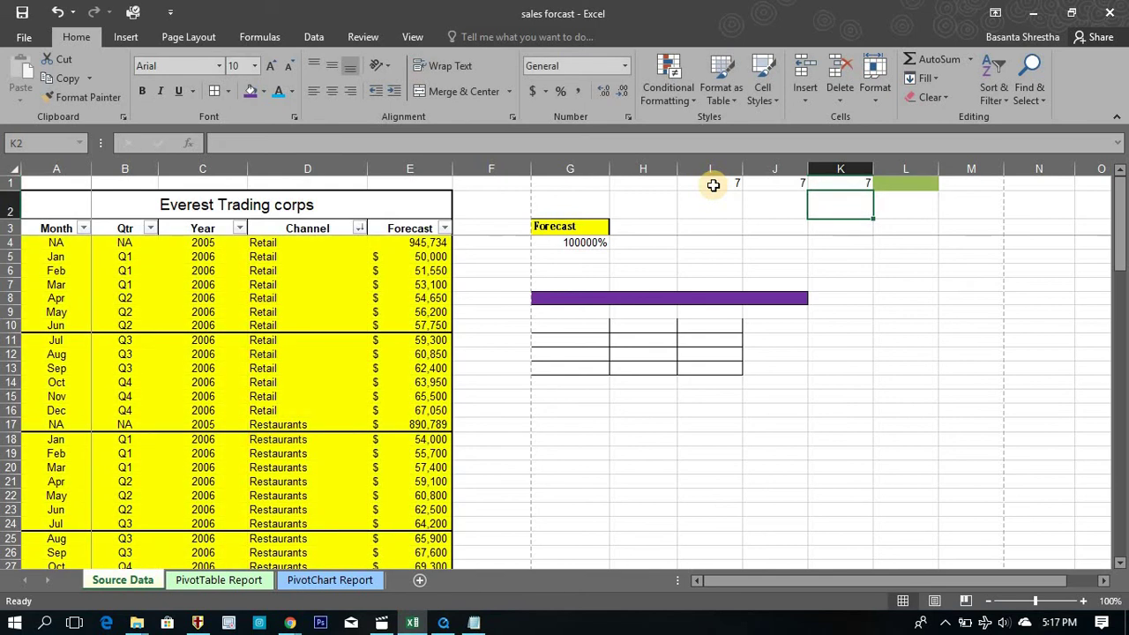